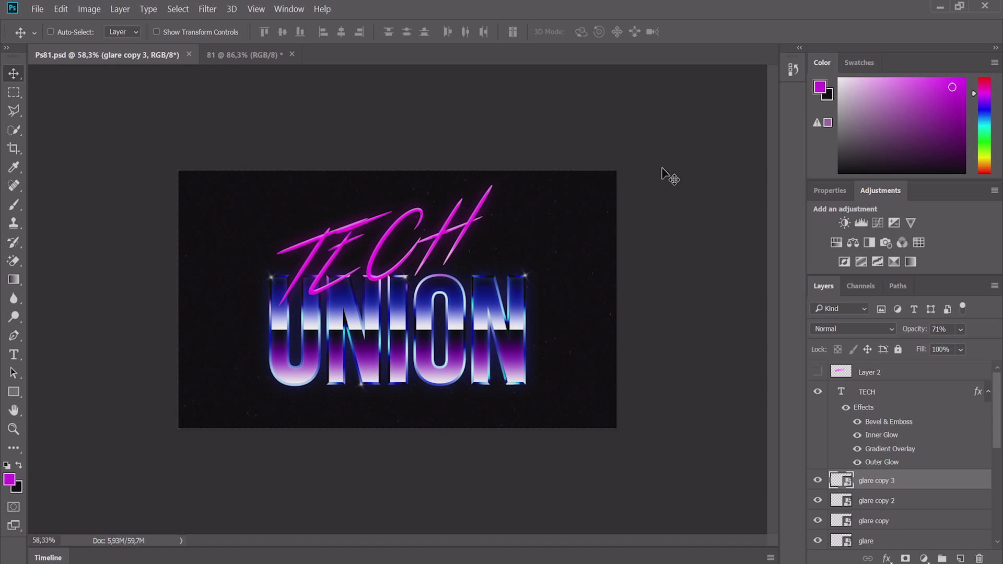
Switch to the blank near-black '81' document.
{"action": "left_click", "coordinate": [245, 56]}
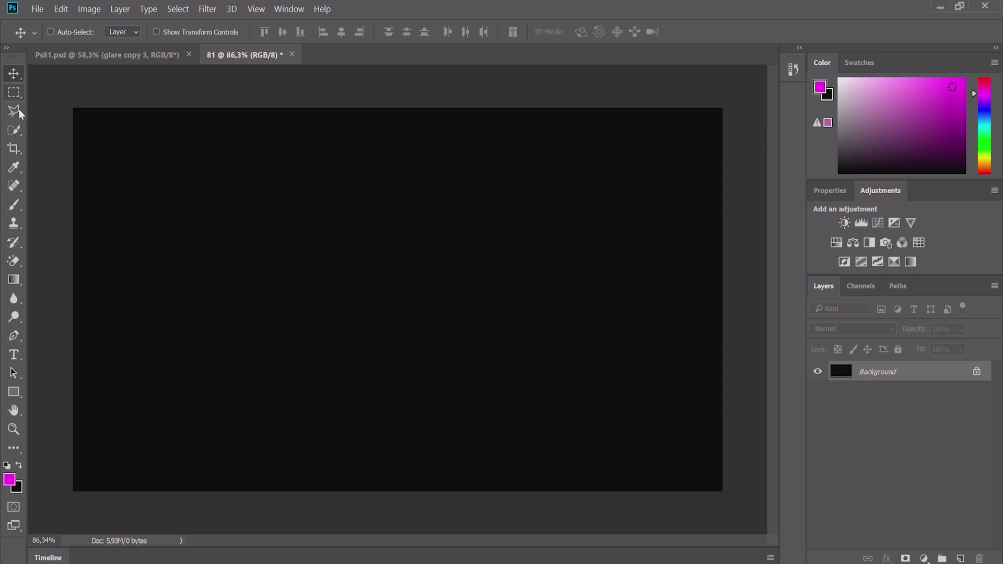
Add a 'Tech' text layer in document 81, after glancing at the reference artwork.
{"action": "left_click", "coordinate": [13, 358]}
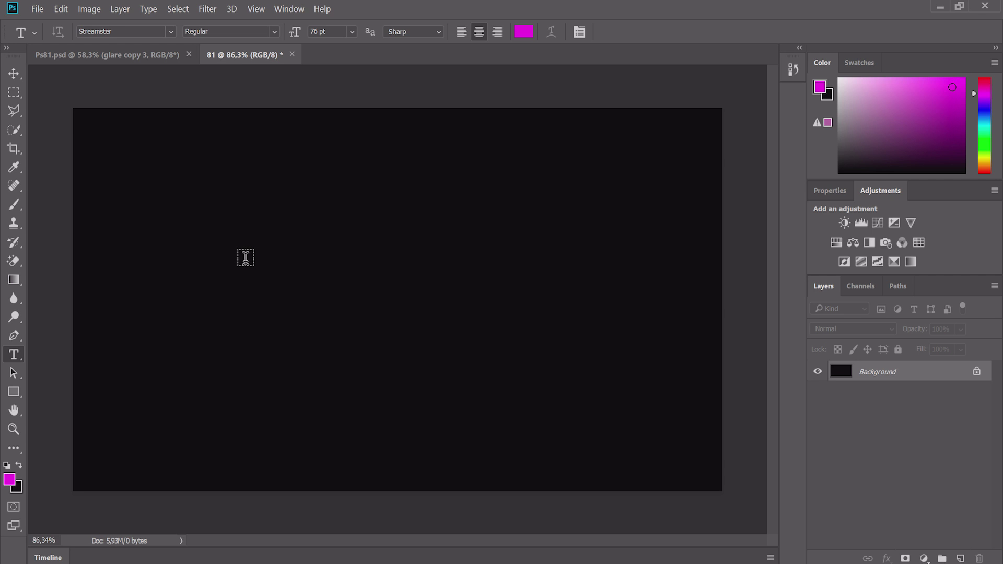
{"action": "left_click", "coordinate": [152, 57]}
{"action": "left_click", "coordinate": [251, 54]}
{"action": "left_click", "coordinate": [205, 224]}
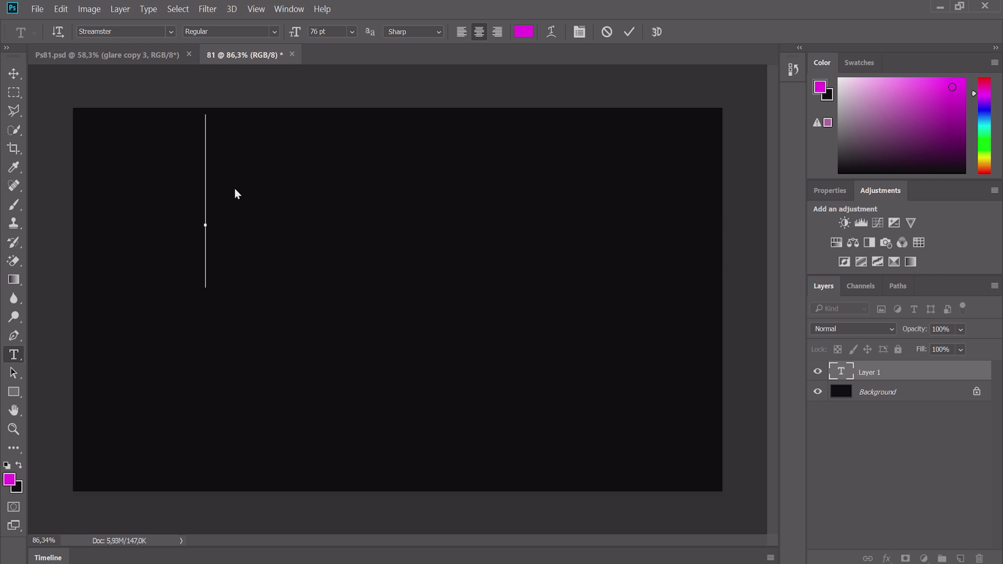
{"action": "type", "text": "Tec"}
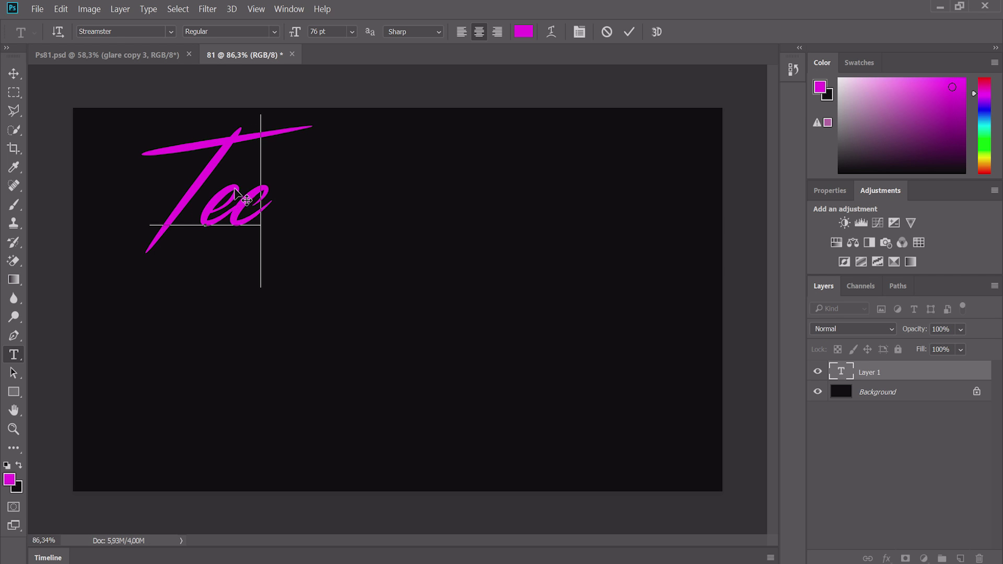
{"action": "type", "text": "h"}
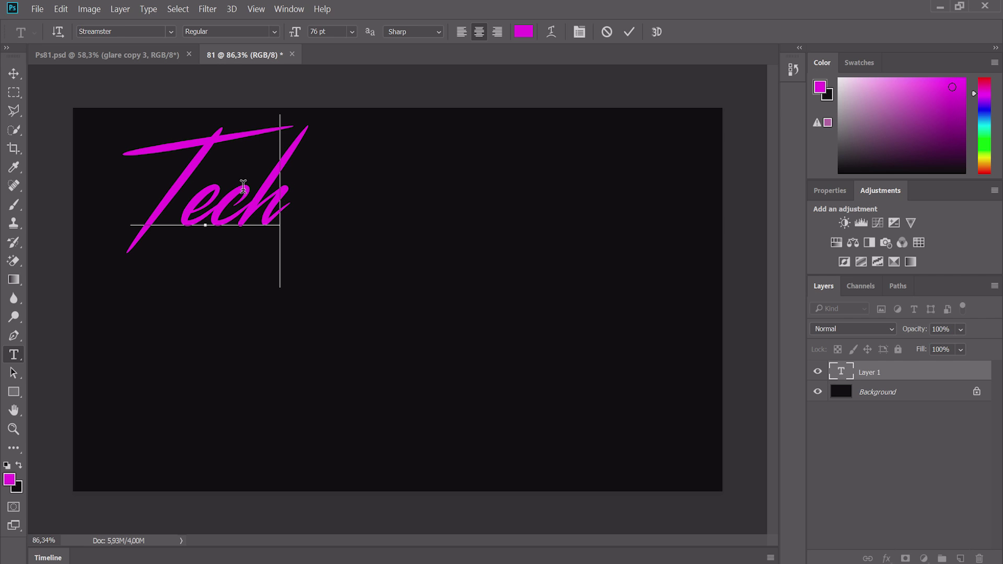
Move the Tech text down and right, select all its characters, and bring up Opera.
{"action": "left_click", "coordinate": [14, 75]}
{"action": "left_click_drag", "start_coordinate": [225, 214], "coordinate": [291, 250]}
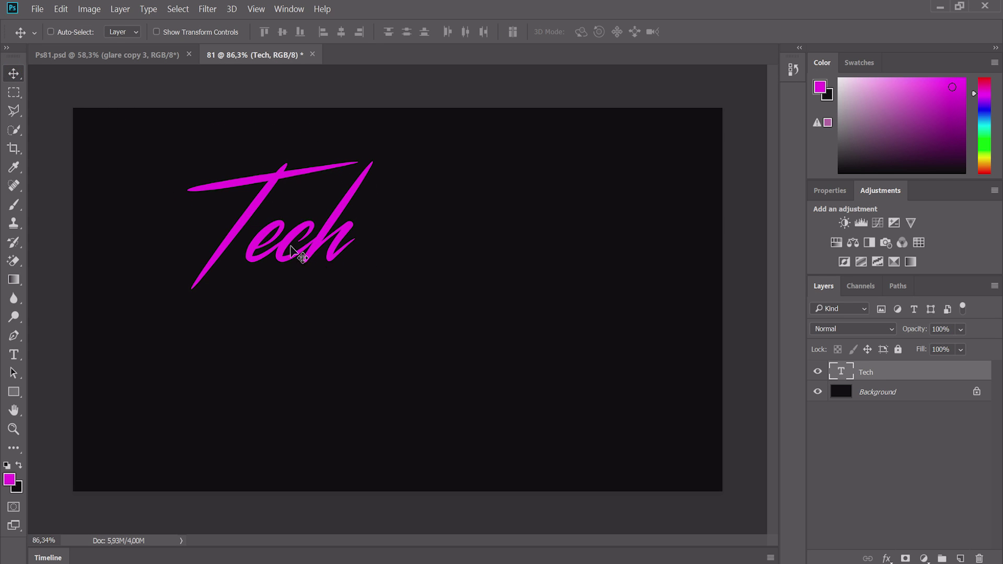
{"action": "left_click", "coordinate": [14, 355]}
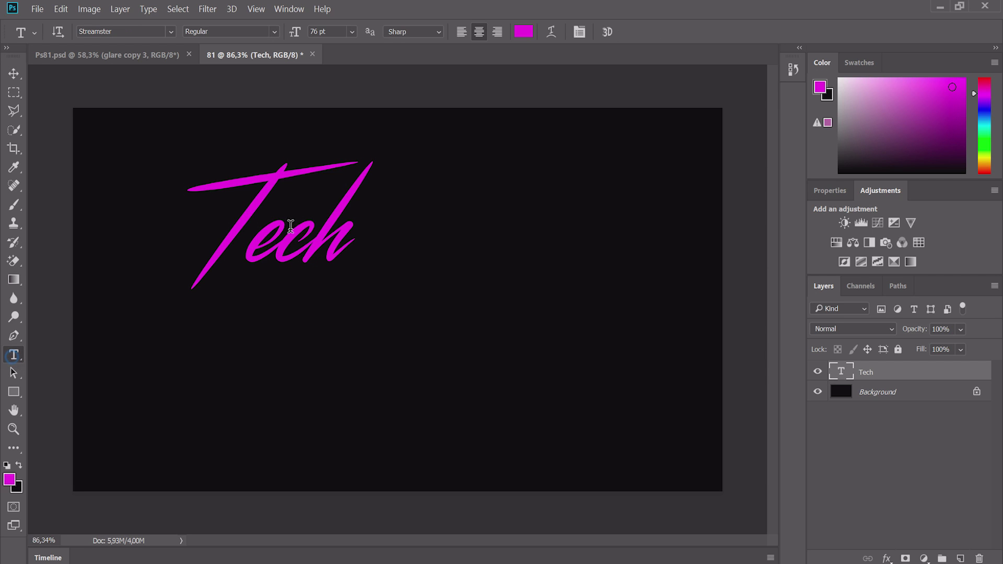
{"action": "left_click", "coordinate": [291, 225]}
{"action": "key", "text": "ctrl+a"}
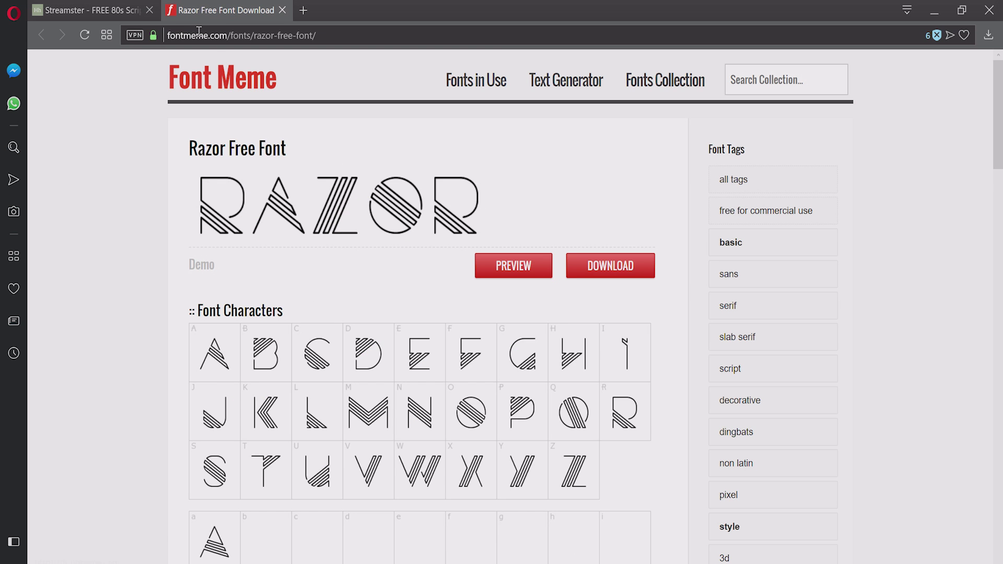
{"action": "left_click", "coordinate": [123, 14]}
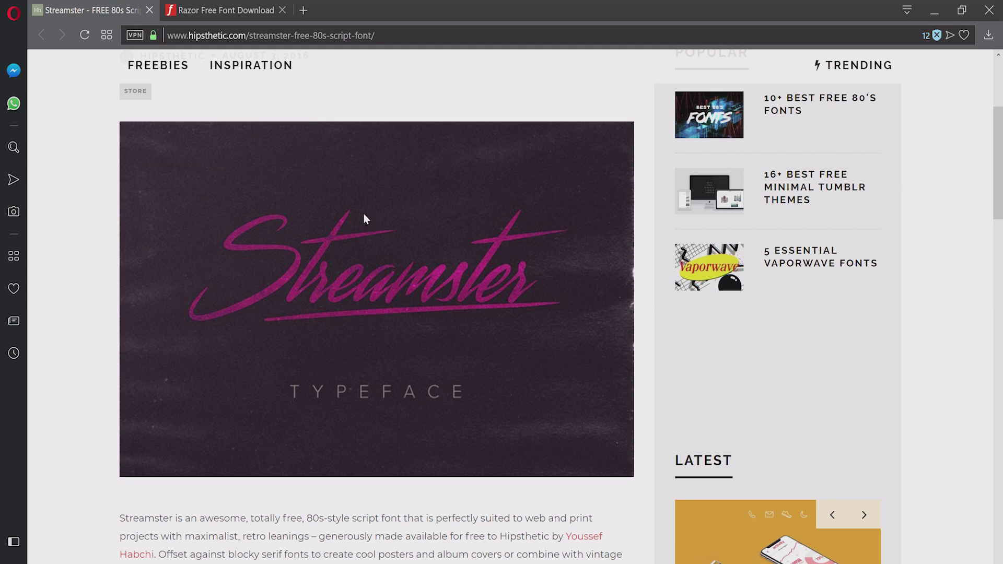
Copy the Streamster font title, view the Razor Free Font page, then minimize Opera.
{"action": "scroll", "coordinate": [363, 212], "scroll_direction": "up", "scroll_amount": 3}
{"action": "left_click_drag", "start_coordinate": [120, 145], "coordinate": [451, 148]}
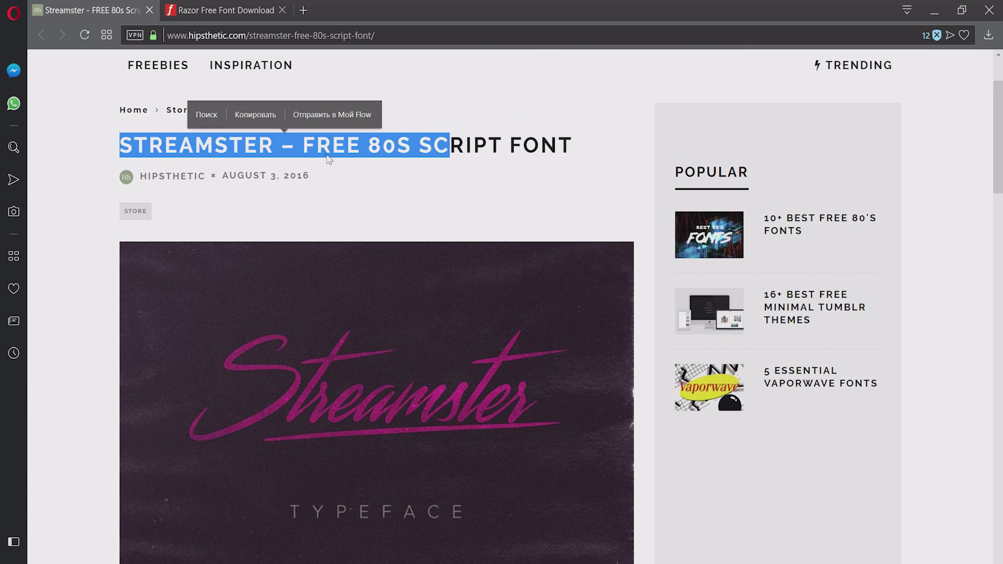
{"action": "key", "text": "ctrl+c"}
{"action": "left_click", "coordinate": [212, 11]}
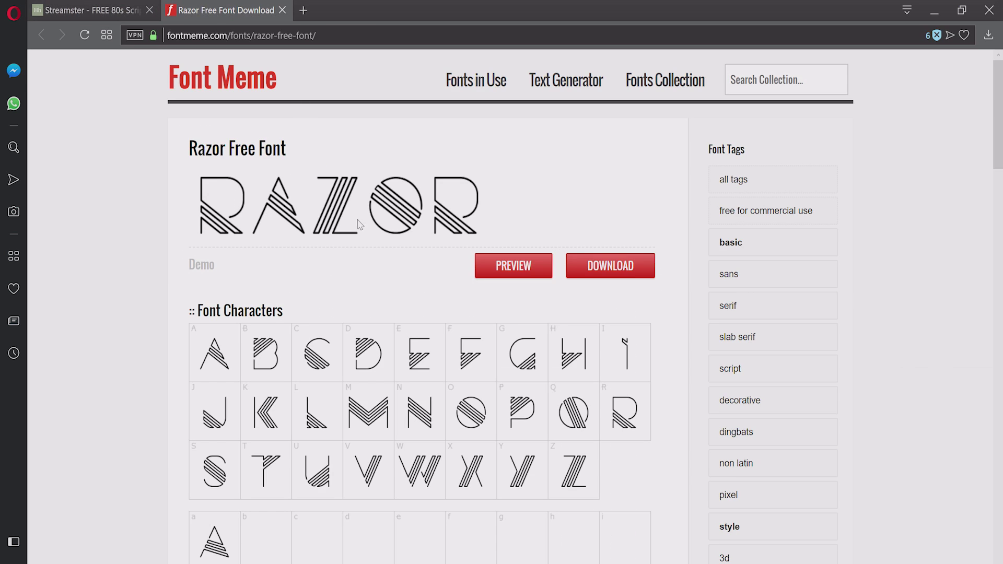
{"action": "left_click", "coordinate": [934, 10]}
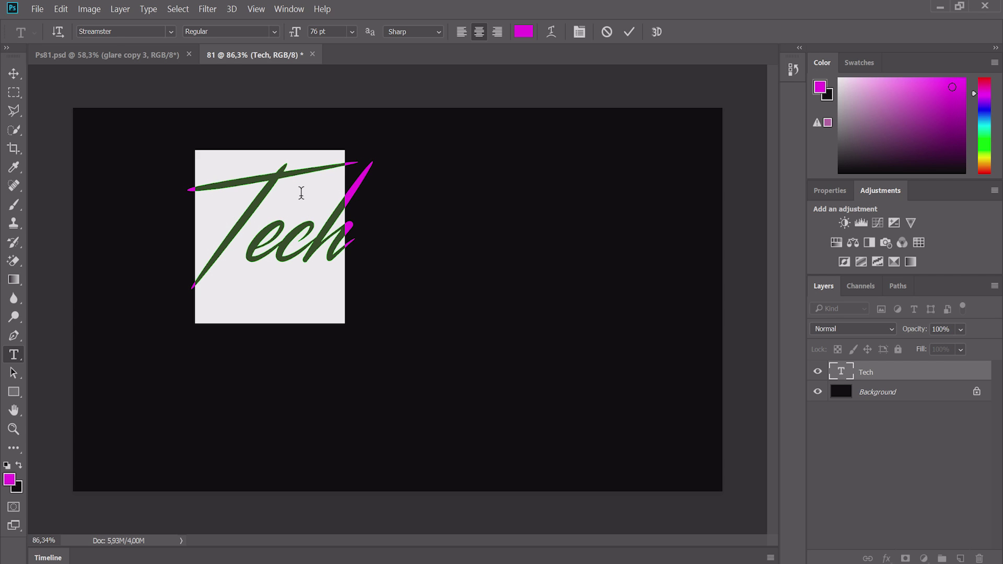
Recolour the Tech text white (ffffff) and commit it; add then undo an empty layer.
{"action": "left_click", "coordinate": [523, 31]}
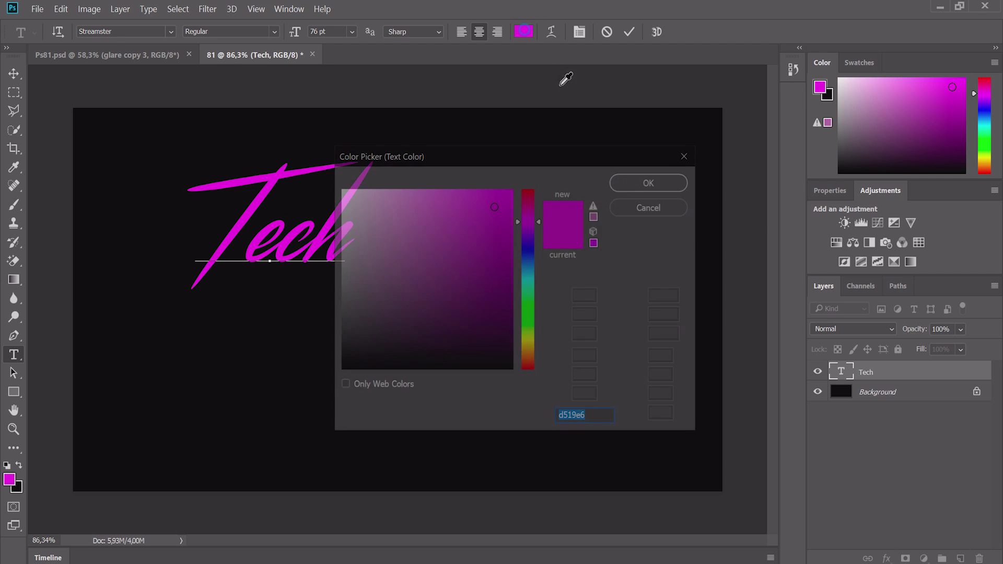
{"action": "type", "text": "ffffff"}
{"action": "left_click", "coordinate": [632, 182]}
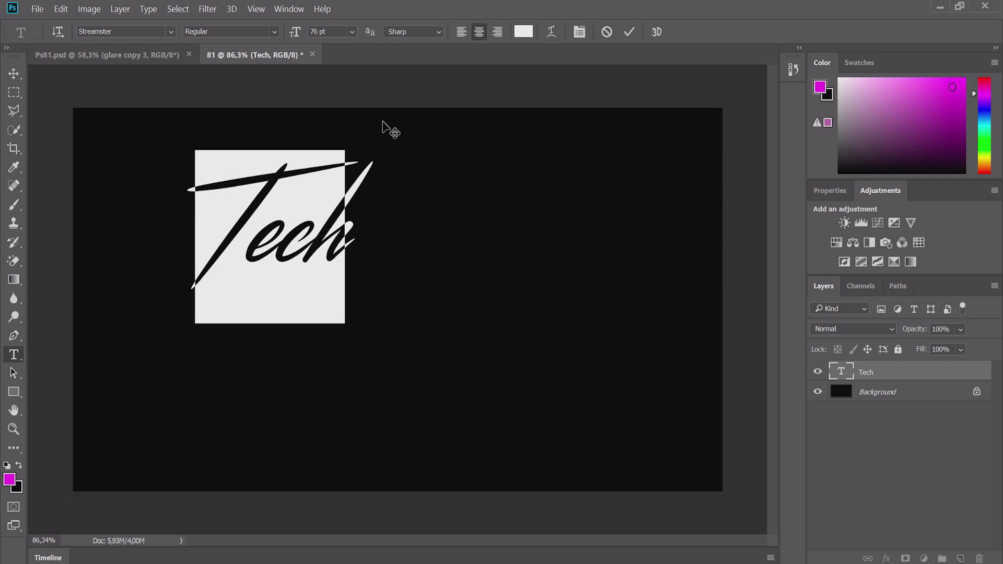
{"action": "left_click", "coordinate": [11, 72]}
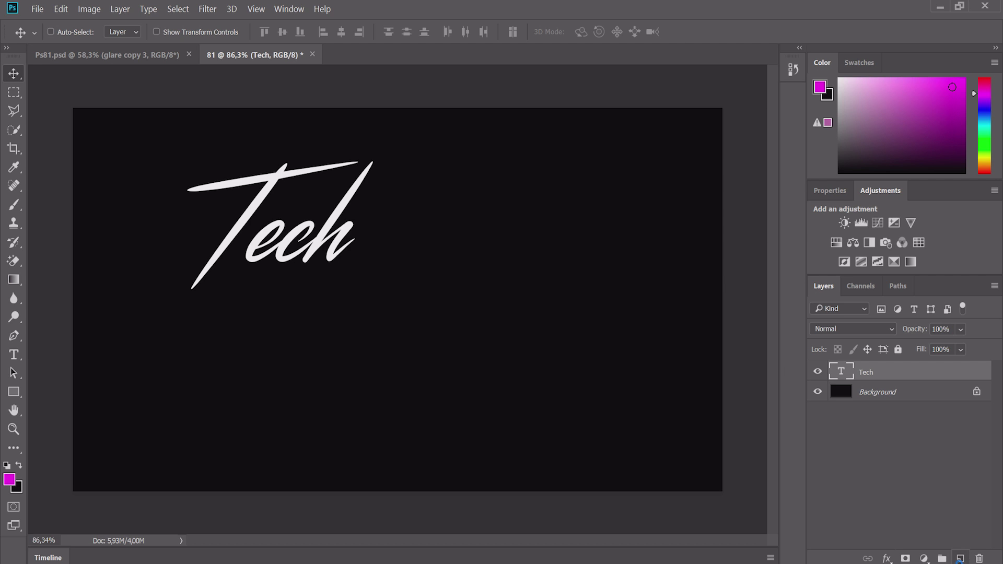
{"action": "left_click", "coordinate": [960, 558]}
{"action": "key", "text": "ctrl+z"}
Type 'union' below Tech in Bebas Neue Bold, commit it, and drag it beneath Tech.
{"action": "left_click", "coordinate": [13, 355]}
{"action": "left_click", "coordinate": [335, 328]}
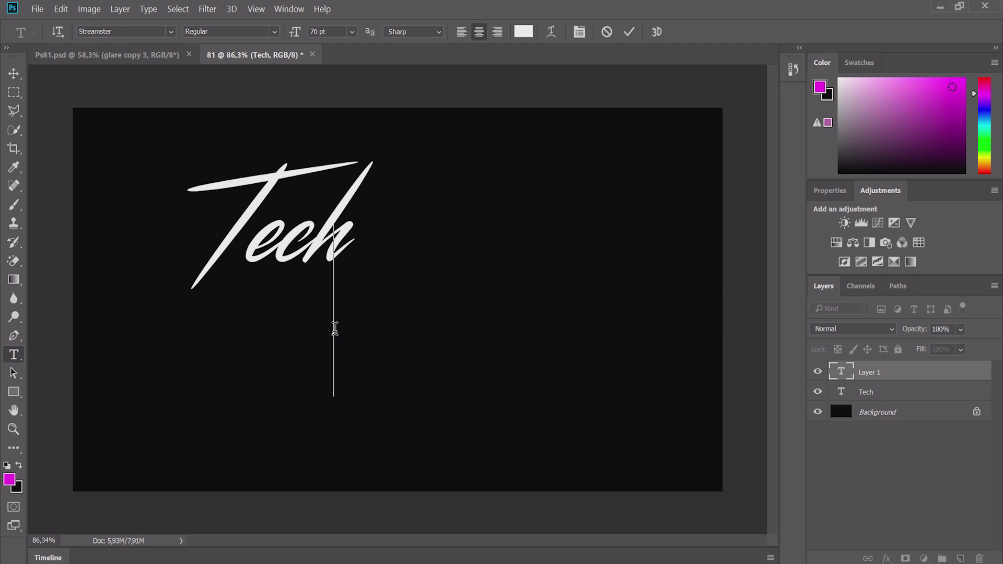
{"action": "type", "text": "yn"}
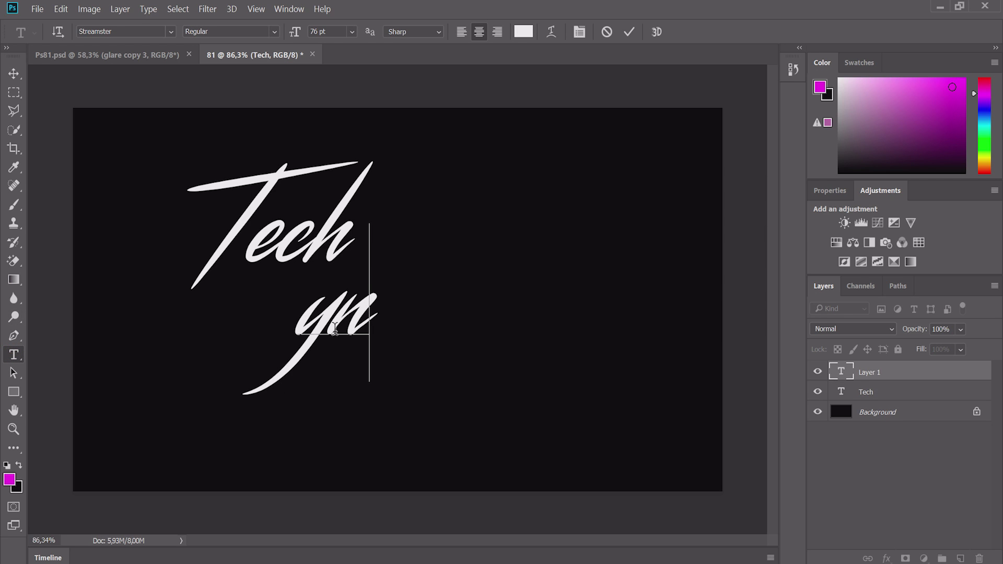
{"action": "type", "text": "ion"}
{"action": "key", "text": "ctrl+a"}
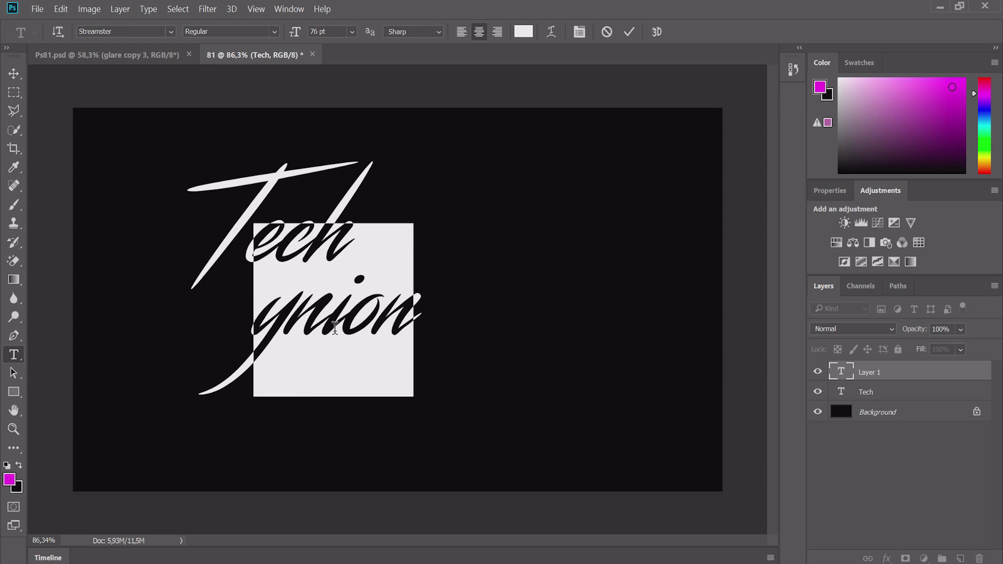
{"action": "left_click", "coordinate": [116, 30]}
{"action": "type", "text": "be"}
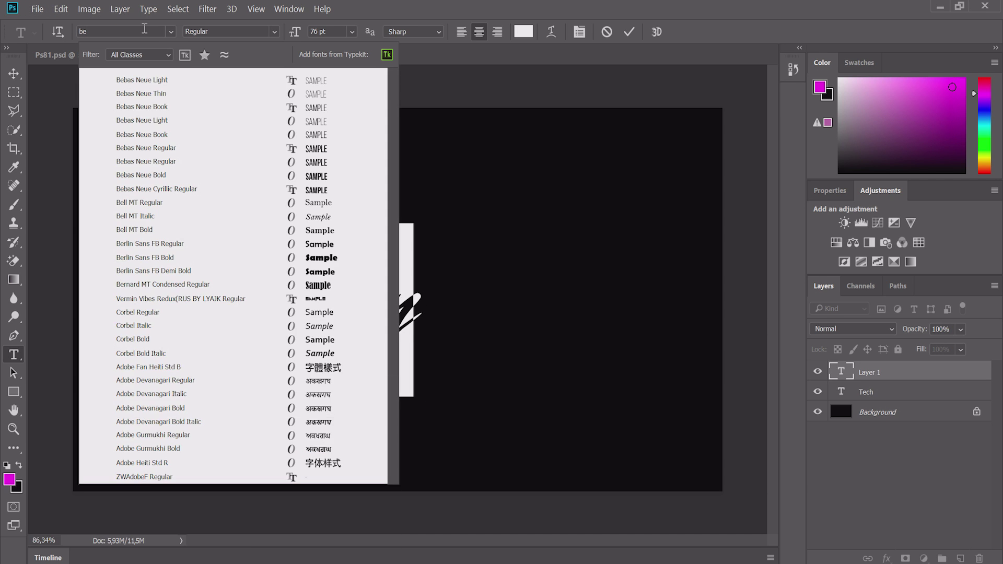
{"action": "type", "text": "bas"}
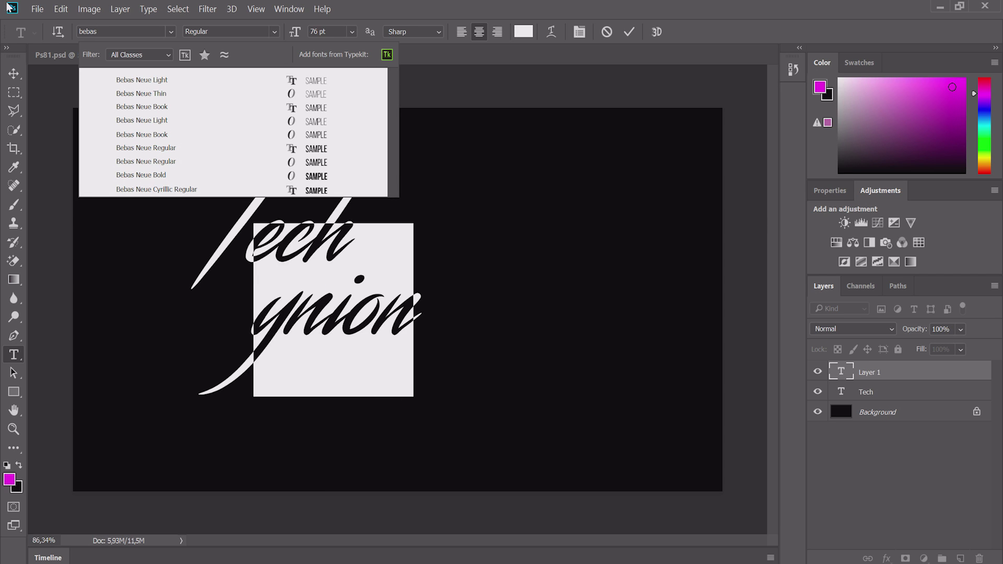
{"action": "left_click", "coordinate": [209, 176]}
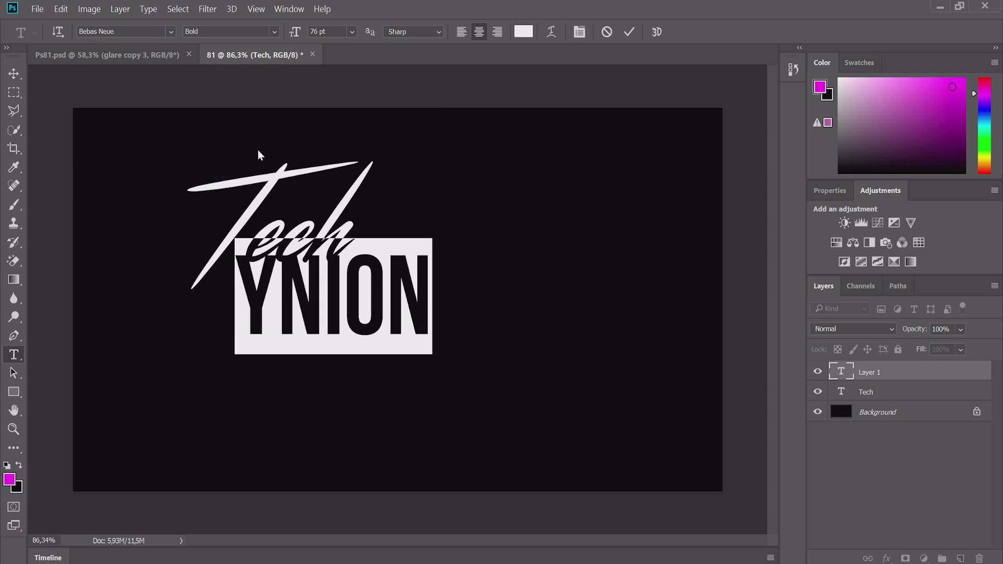
{"action": "key", "text": "ctrl+Return"}
{"action": "key", "text": "v"}
{"action": "left_click_drag", "start_coordinate": [491, 316], "coordinate": [543, 375]}
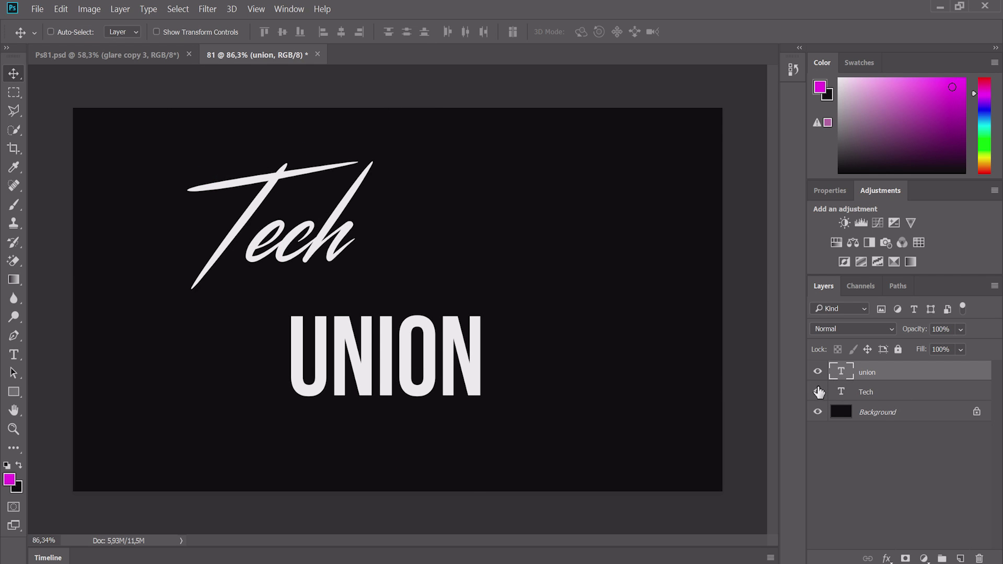
Hide the Tech layer, place union below it, nudge UNION up, and select its text.
{"action": "left_click", "coordinate": [818, 392]}
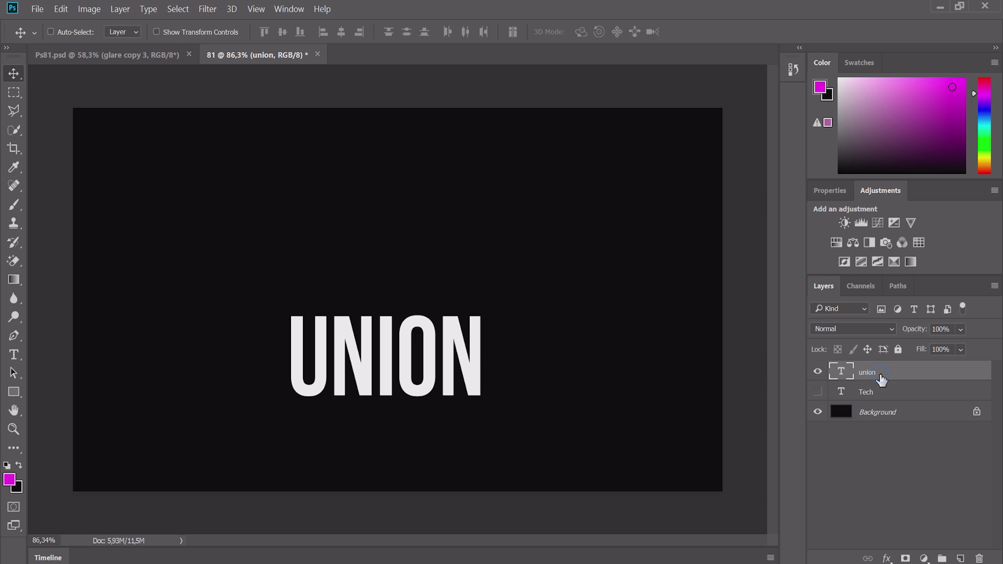
{"action": "left_click_drag", "start_coordinate": [887, 376], "coordinate": [885, 400]}
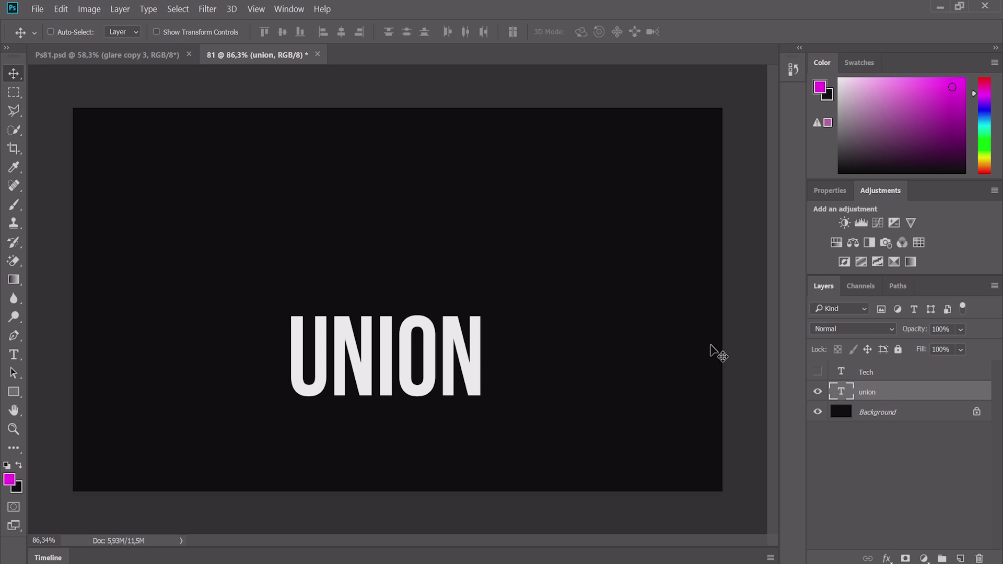
{"action": "left_click_drag", "start_coordinate": [425, 359], "coordinate": [423, 335]}
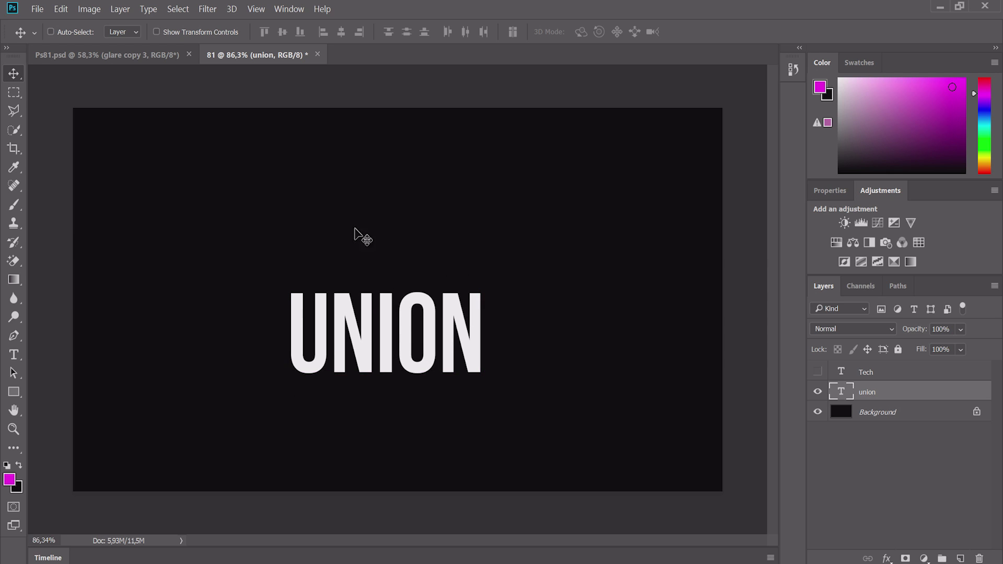
{"action": "left_click", "coordinate": [16, 355]}
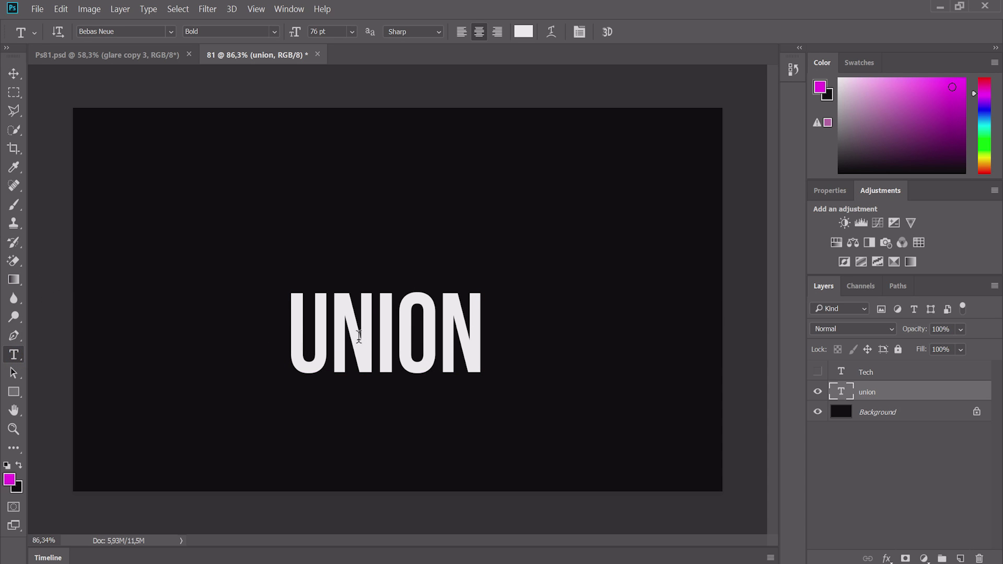
{"action": "left_click", "coordinate": [388, 332]}
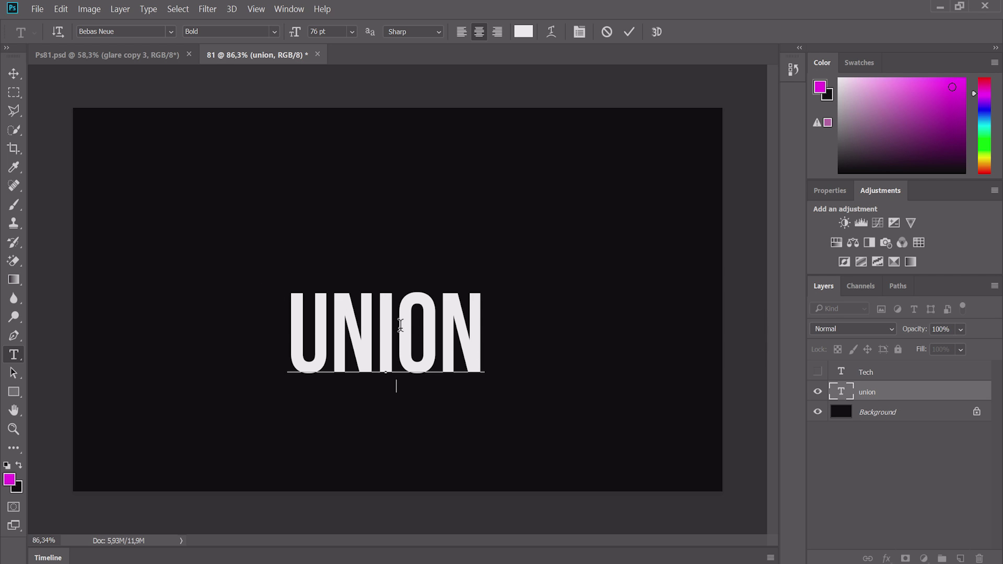
{"action": "key", "text": "ctrl+a"}
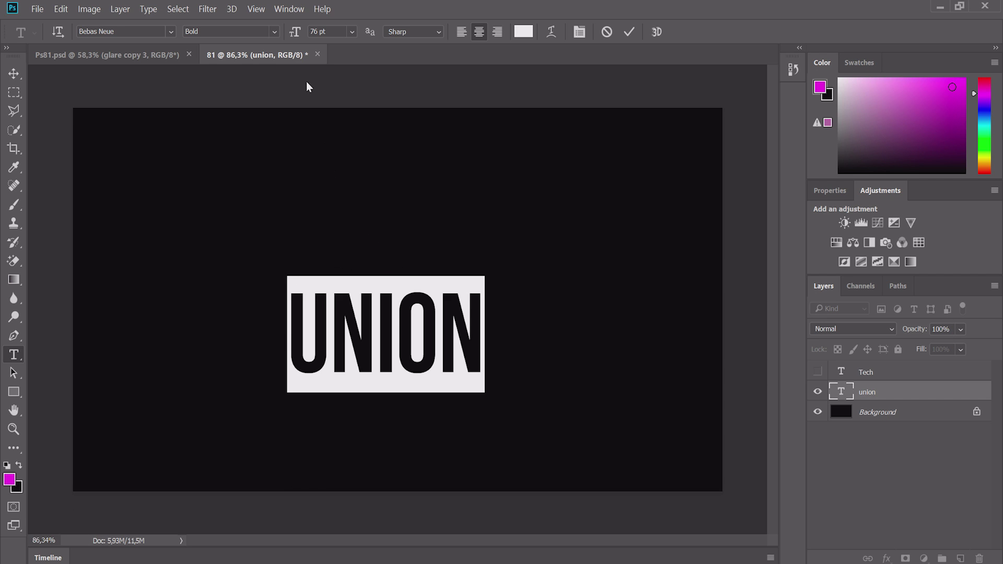
Set UNION to 120 pt, commit it, and drag it to the canvas centre.
{"action": "left_click", "coordinate": [328, 32]}
{"action": "type", "text": "120"}
{"action": "key", "text": "Return"}
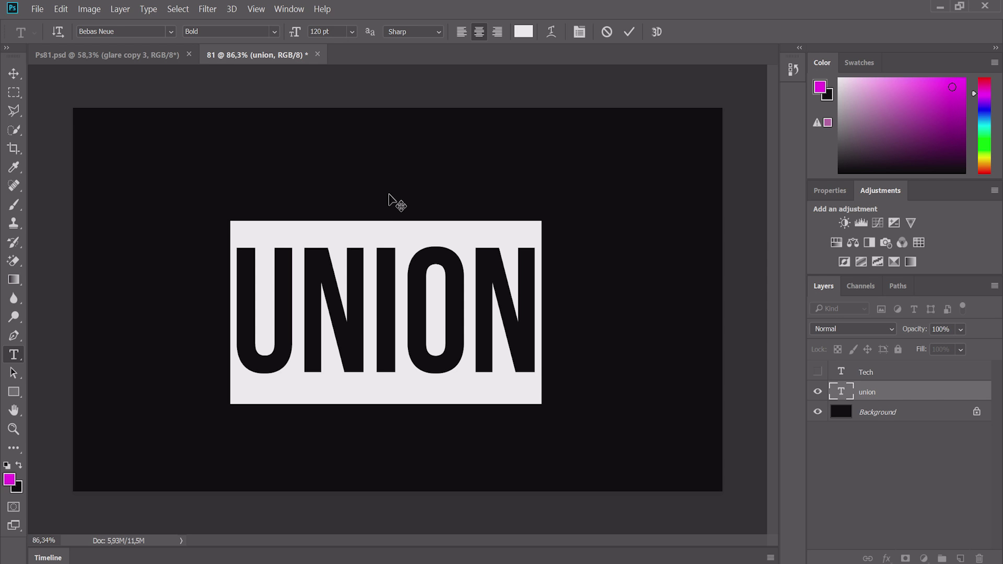
{"action": "left_click", "coordinate": [629, 32]}
{"action": "left_click", "coordinate": [14, 73]}
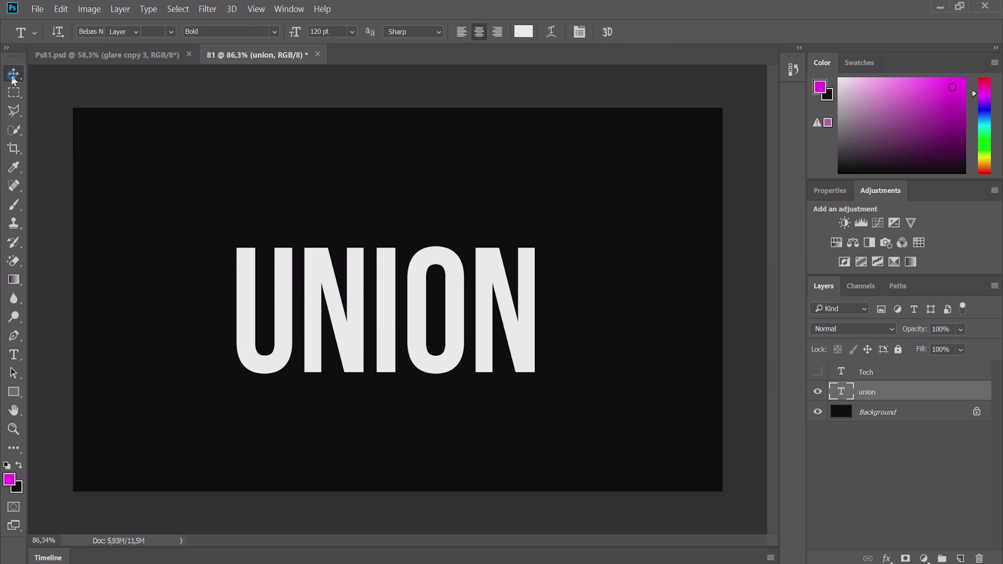
{"action": "left_click_drag", "start_coordinate": [343, 256], "coordinate": [369, 280]}
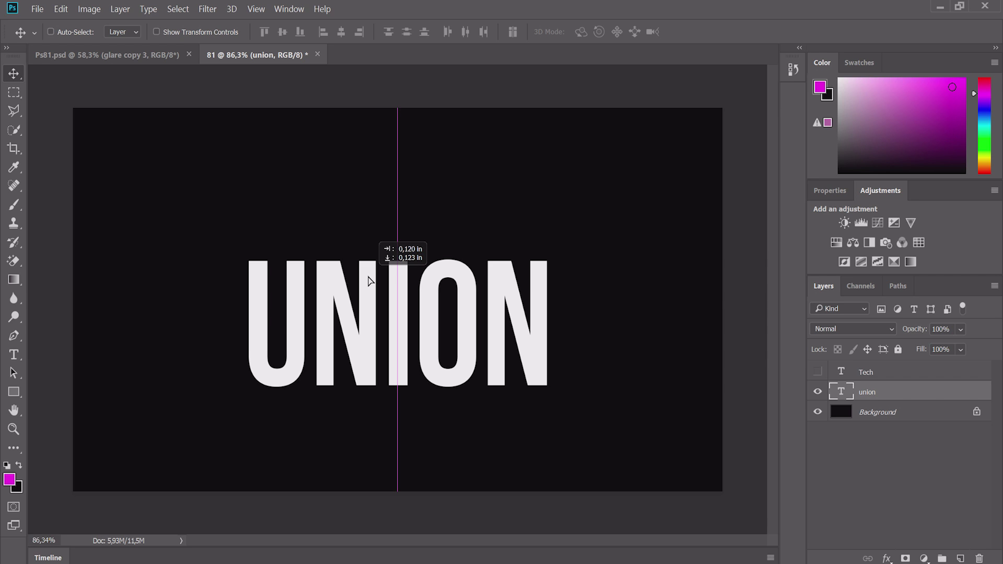
{"action": "left_click_drag", "start_coordinate": [369, 279], "coordinate": [369, 257]}
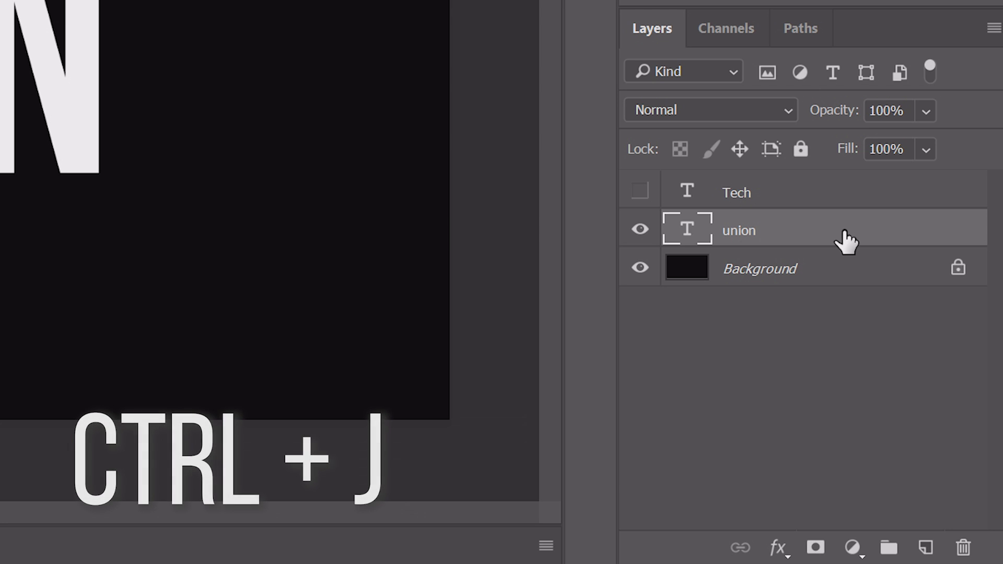
Duplicate the union layer, hide the original, and convert 'union copy' to a shape.
{"action": "key", "text": "ctrl+j"}
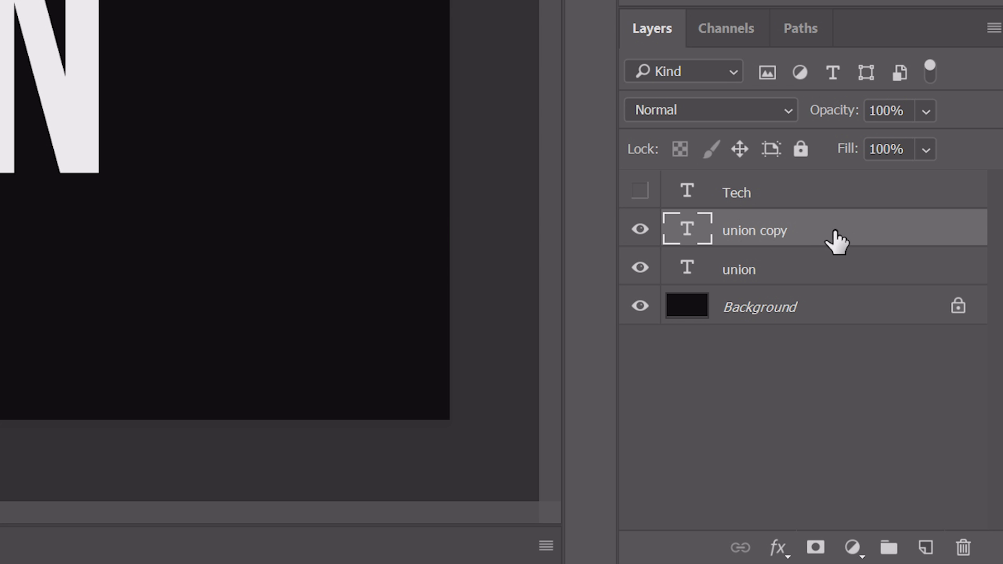
{"action": "left_click", "coordinate": [640, 268]}
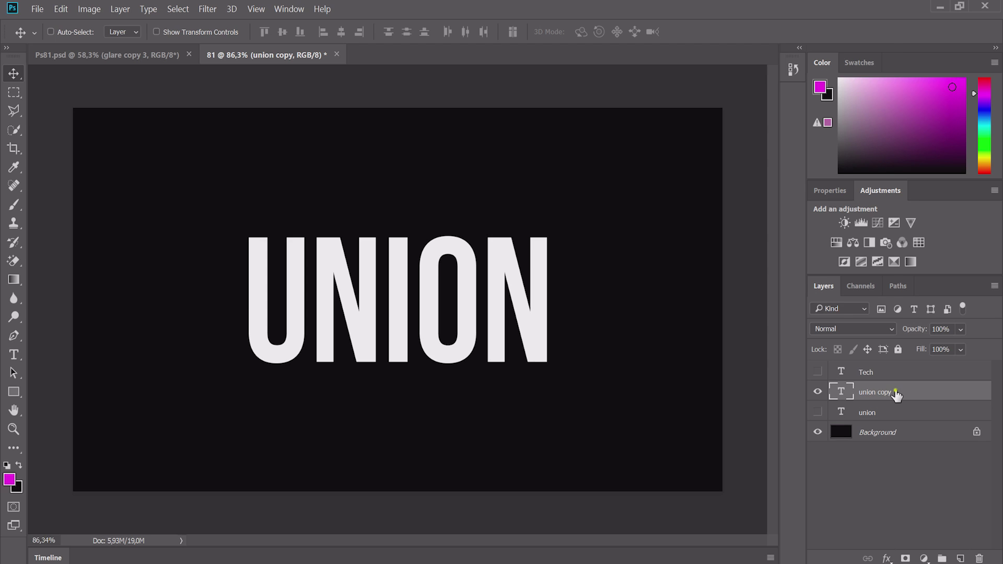
{"action": "right_click", "coordinate": [896, 393]}
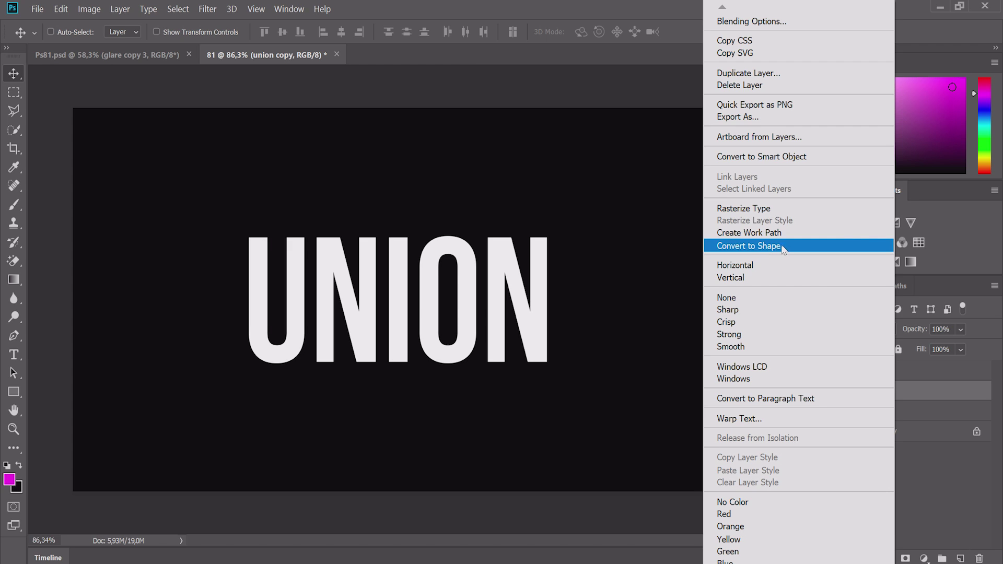
{"action": "left_click", "coordinate": [781, 245]}
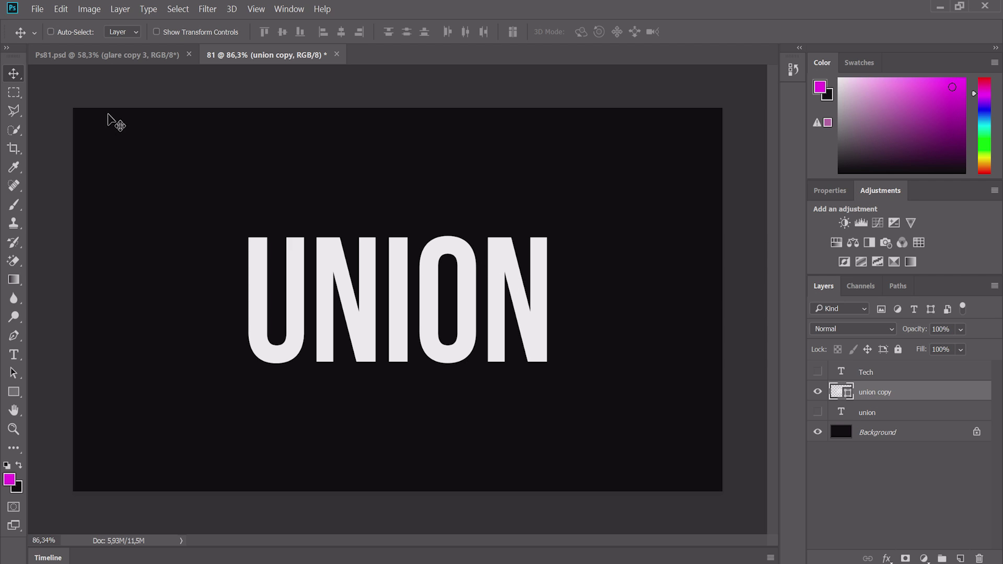
Give the UNION shape no fill and a solid bright green stroke.
{"action": "left_click", "coordinate": [15, 375]}
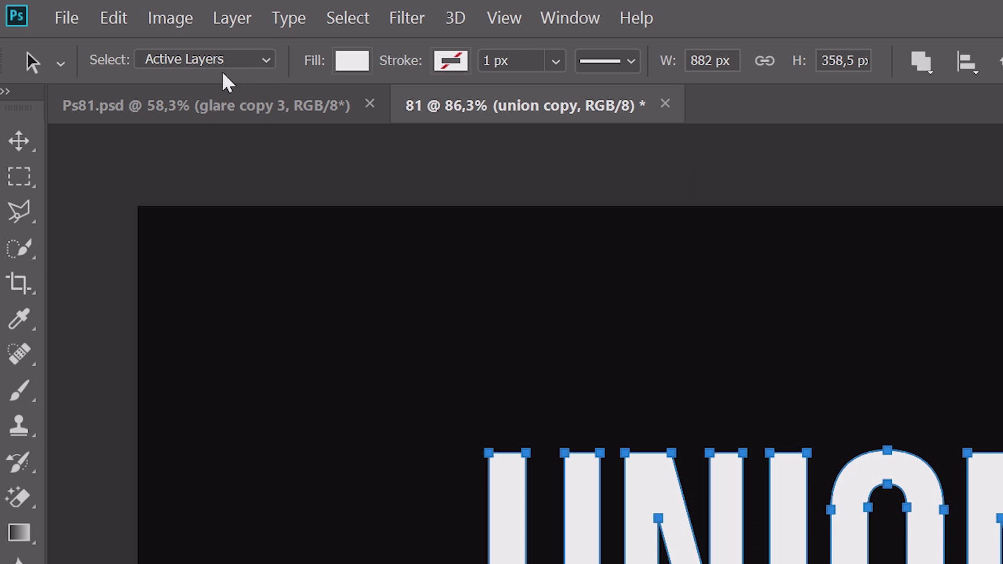
{"action": "left_click", "coordinate": [253, 59]}
{"action": "left_click", "coordinate": [228, 84]}
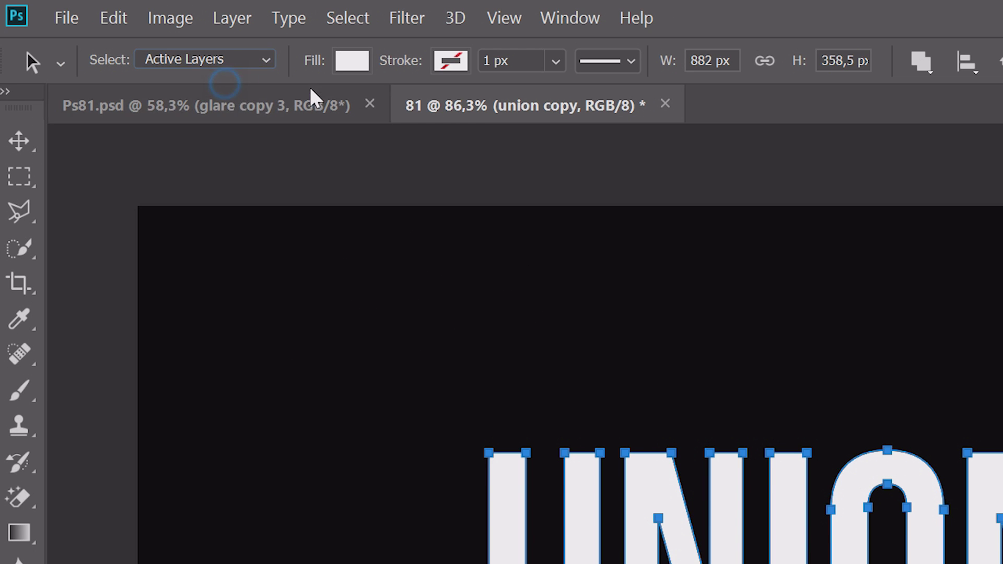
{"action": "left_click", "coordinate": [353, 61]}
{"action": "left_click", "coordinate": [236, 119]}
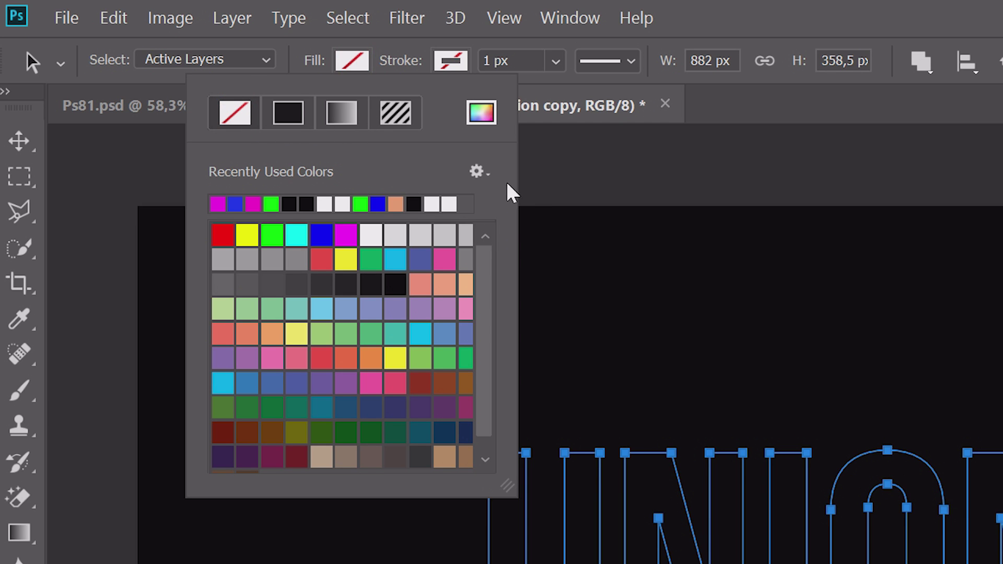
{"action": "left_click", "coordinate": [458, 60]}
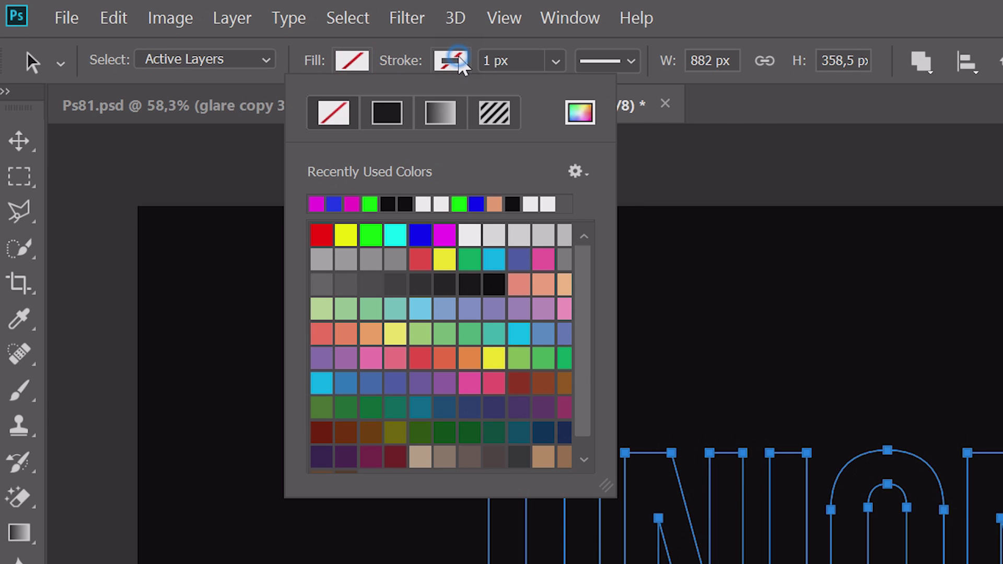
{"action": "left_click", "coordinate": [393, 112]}
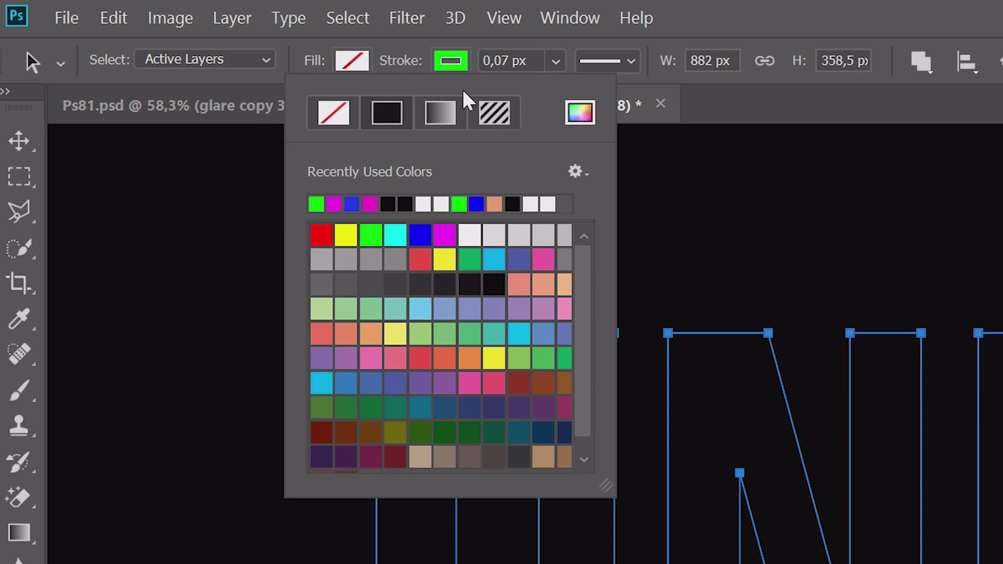
{"action": "left_click", "coordinate": [465, 68]}
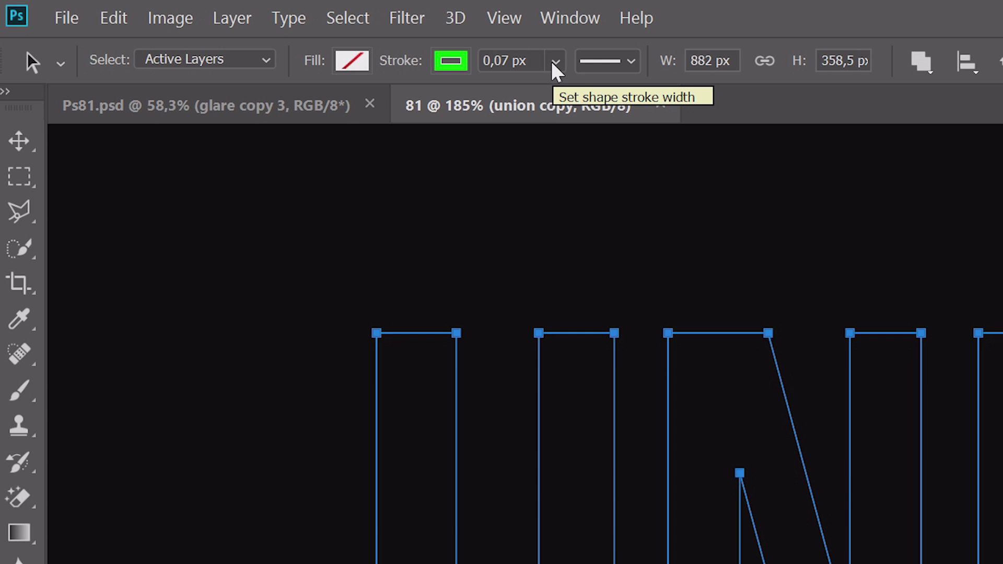
Set the green stroke to 12,87 px, solid line style, aligned outside the letters.
{"action": "mouse_move", "coordinate": [555, 68]}
{"action": "left_mouse_down"}
{"action": "mouse_move", "coordinate": [576, 95]}
{"action": "mouse_move", "coordinate": [594, 96]}
{"action": "left_mouse_up"}
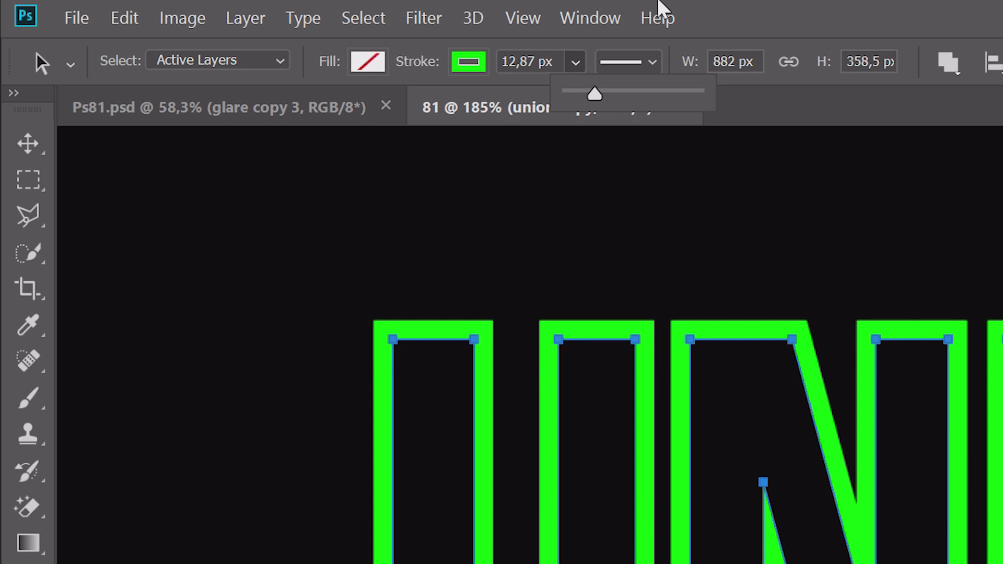
{"action": "left_click", "coordinate": [578, 60]}
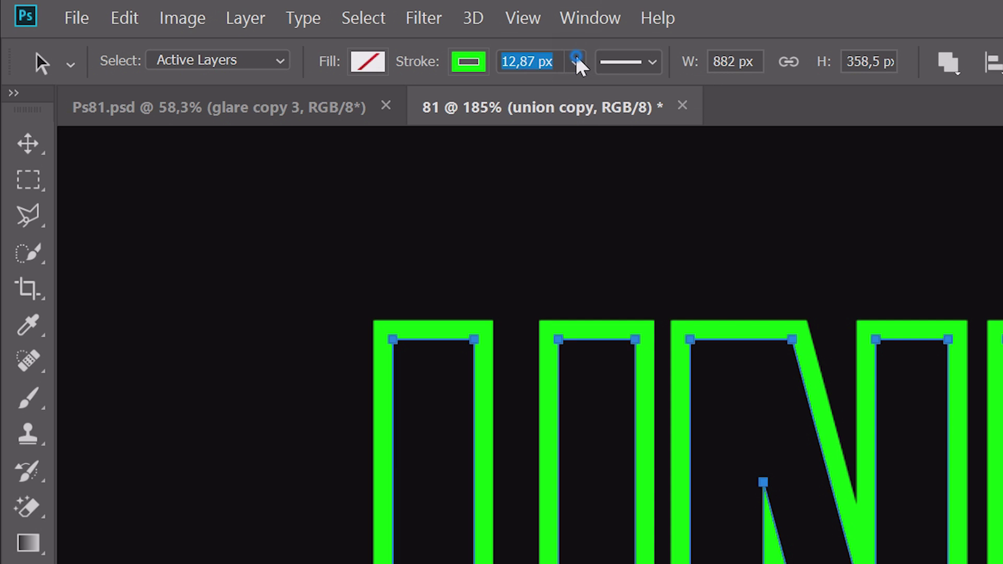
{"action": "left_click", "coordinate": [656, 62]}
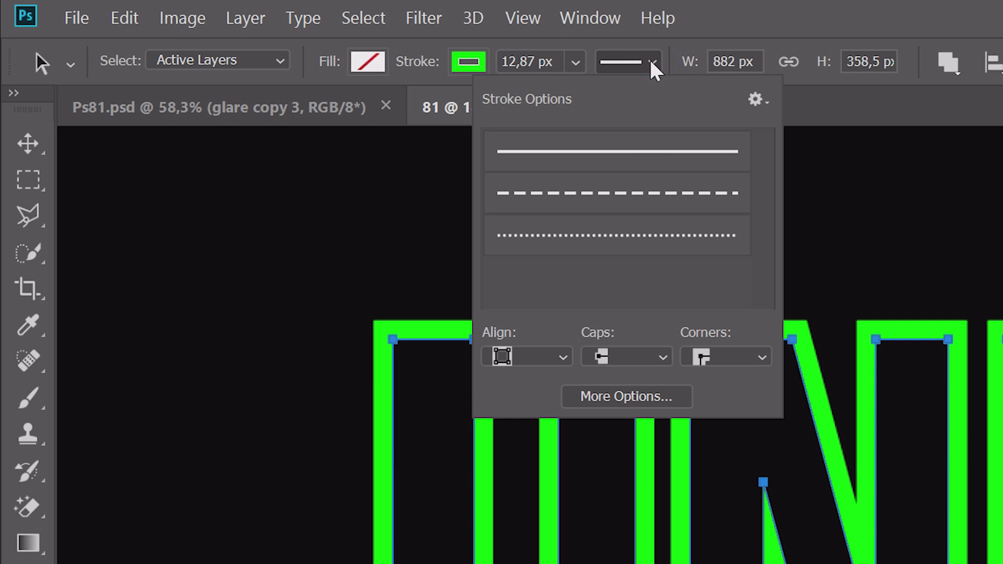
{"action": "left_click", "coordinate": [650, 156]}
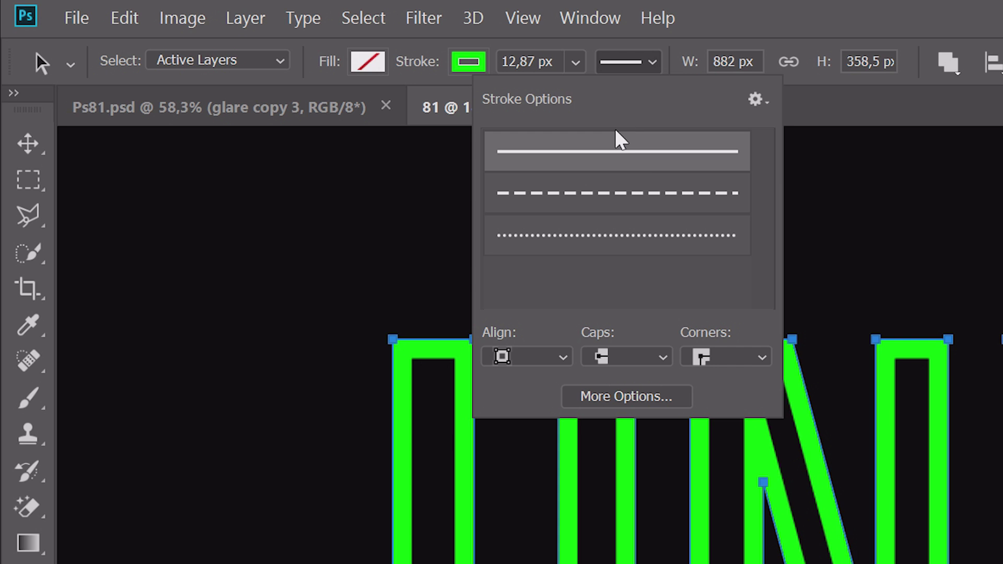
{"action": "left_click", "coordinate": [520, 360]}
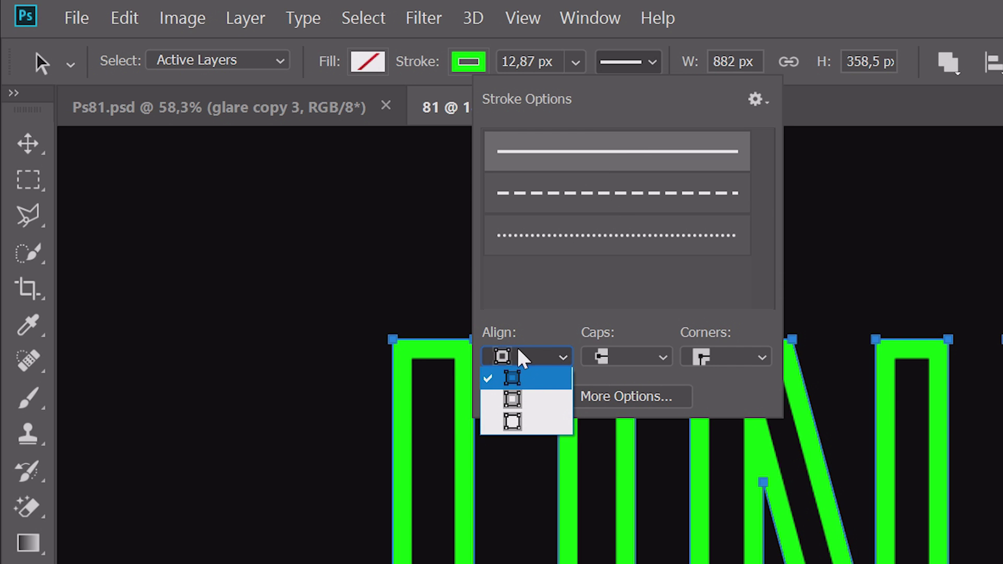
{"action": "left_click", "coordinate": [515, 423]}
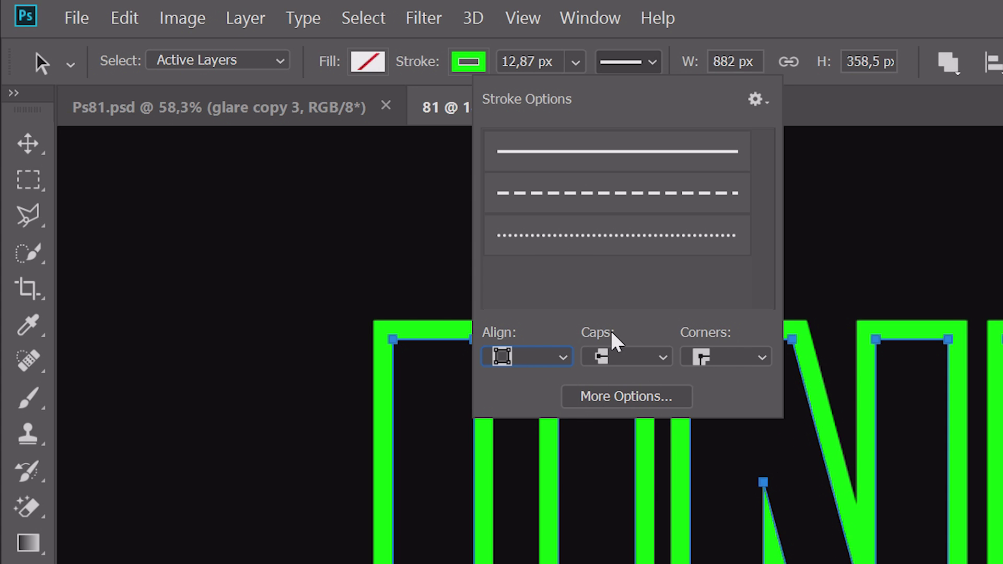
{"action": "left_click", "coordinate": [653, 66]}
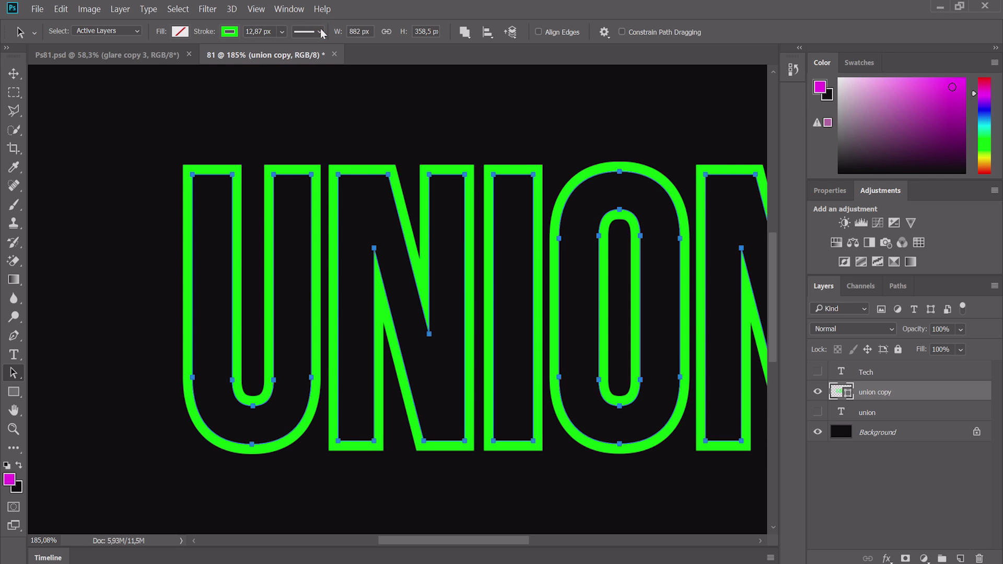
Fit the canvas on screen, hide 'union copy', and show and select the union layer.
{"action": "left_click", "coordinate": [13, 74]}
{"action": "key", "text": "ctrl+0"}
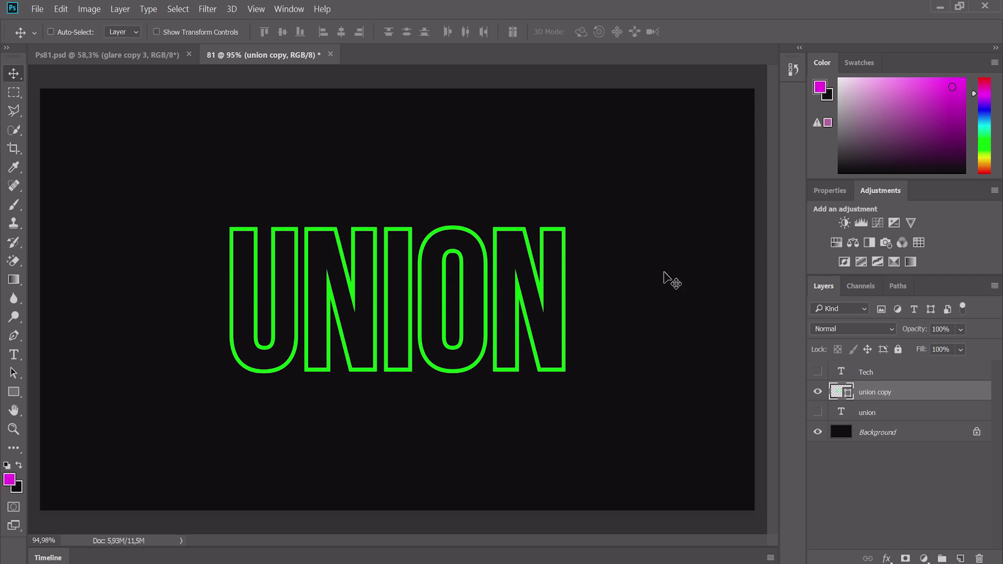
{"action": "left_click", "coordinate": [818, 392]}
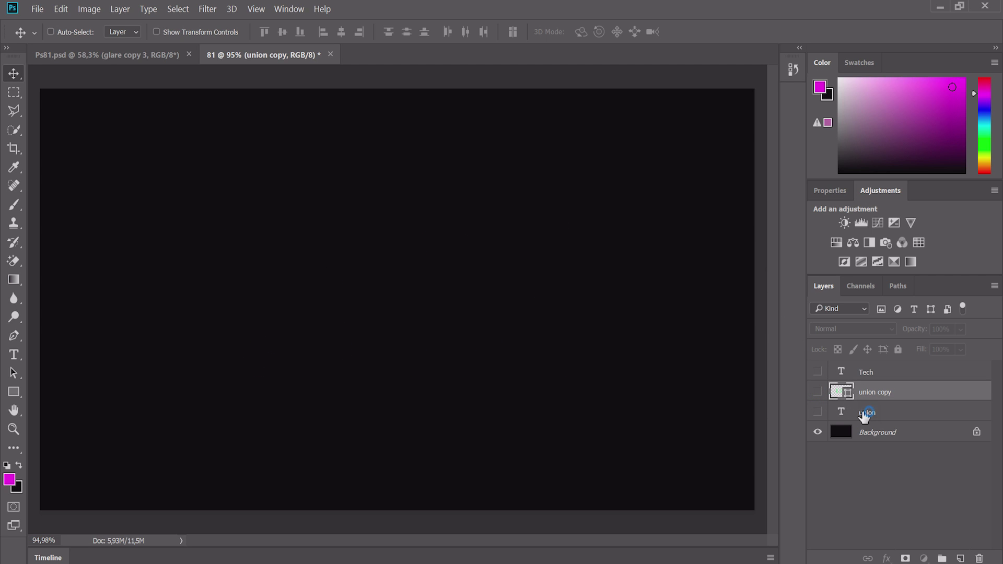
{"action": "left_click", "coordinate": [864, 413]}
{"action": "left_click", "coordinate": [817, 412]}
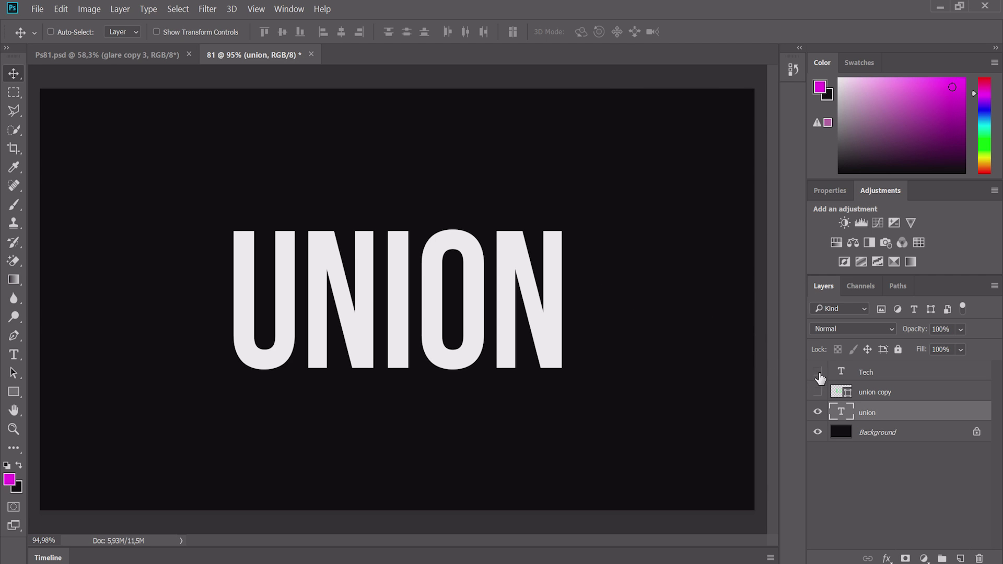
Add a Gradient Overlay to union with Angle 90 and Scale 100, then edit its purple-to-magenta gradient.
{"action": "double_click", "coordinate": [899, 416]}
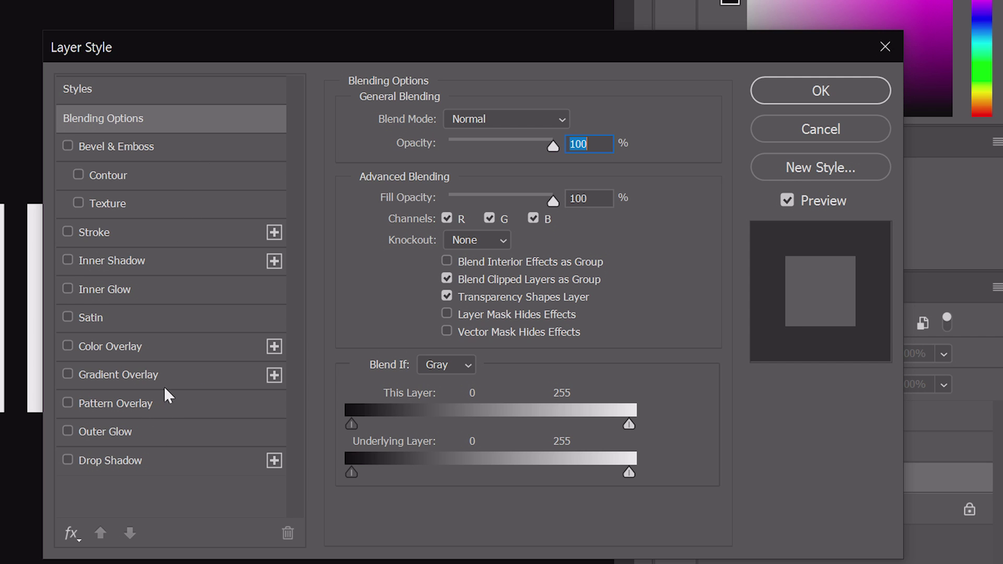
{"action": "left_click", "coordinate": [151, 371]}
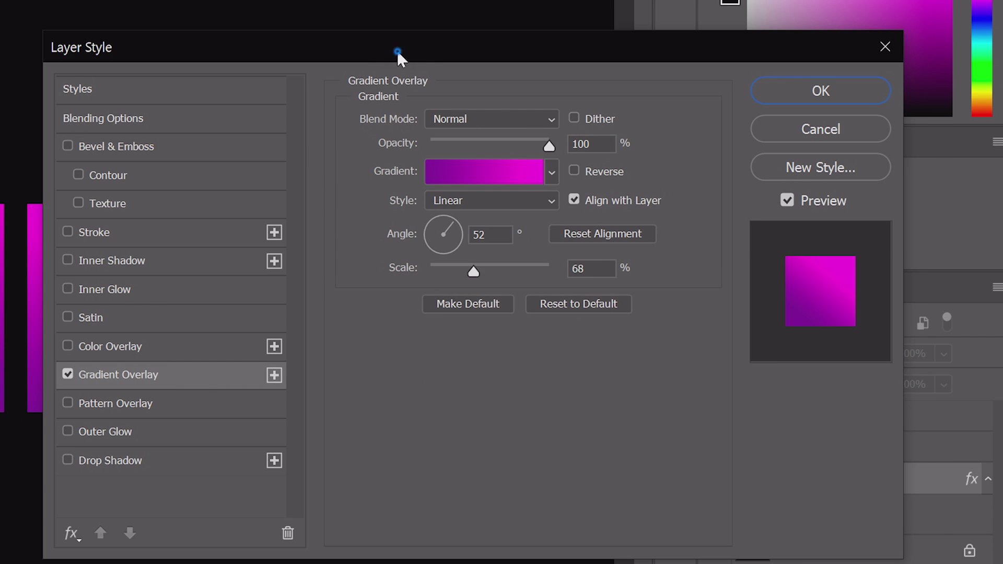
{"action": "left_click_drag", "start_coordinate": [397, 50], "coordinate": [426, 38]}
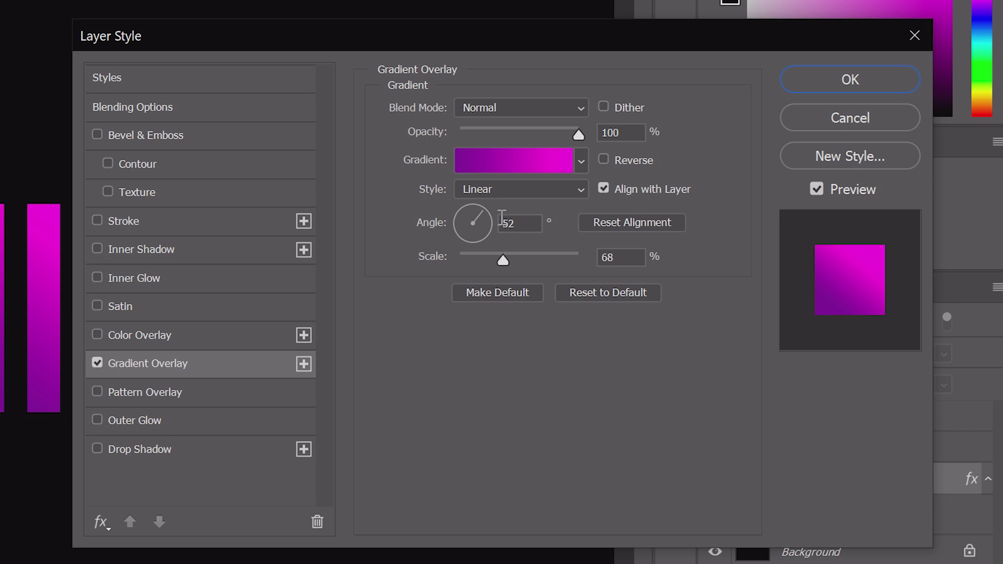
{"action": "left_click", "coordinate": [418, 223]}
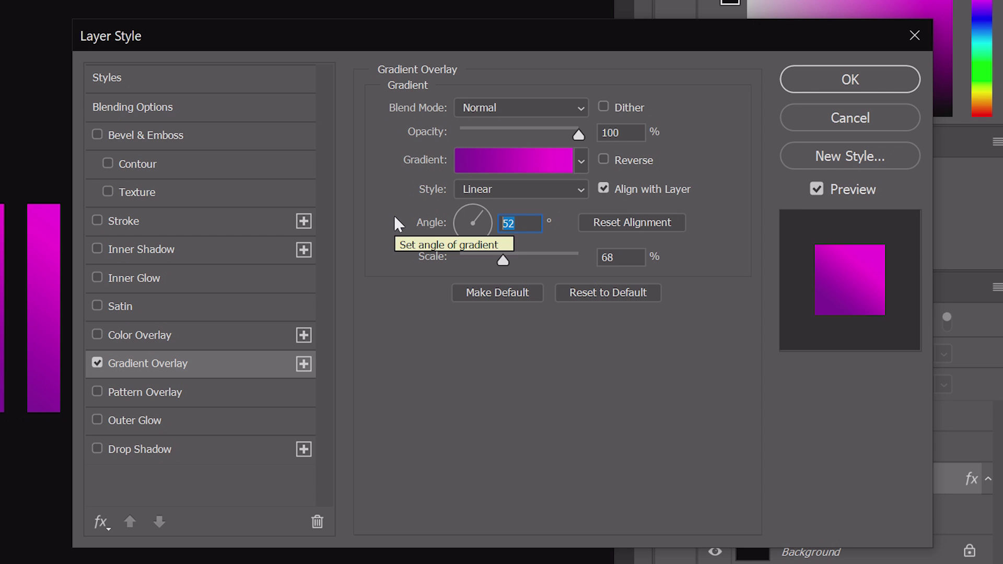
{"action": "type", "text": "90"}
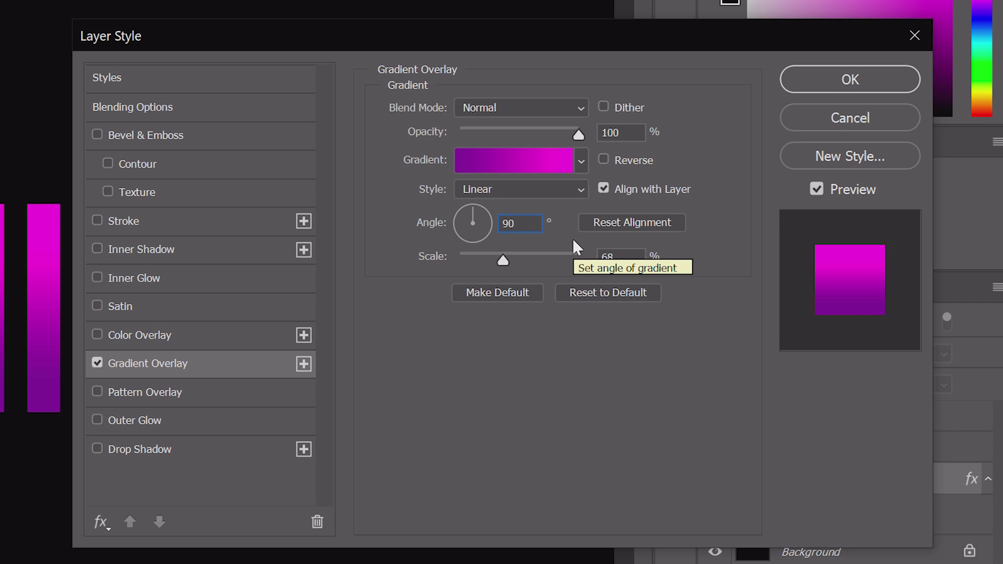
{"action": "key", "text": "Tab"}
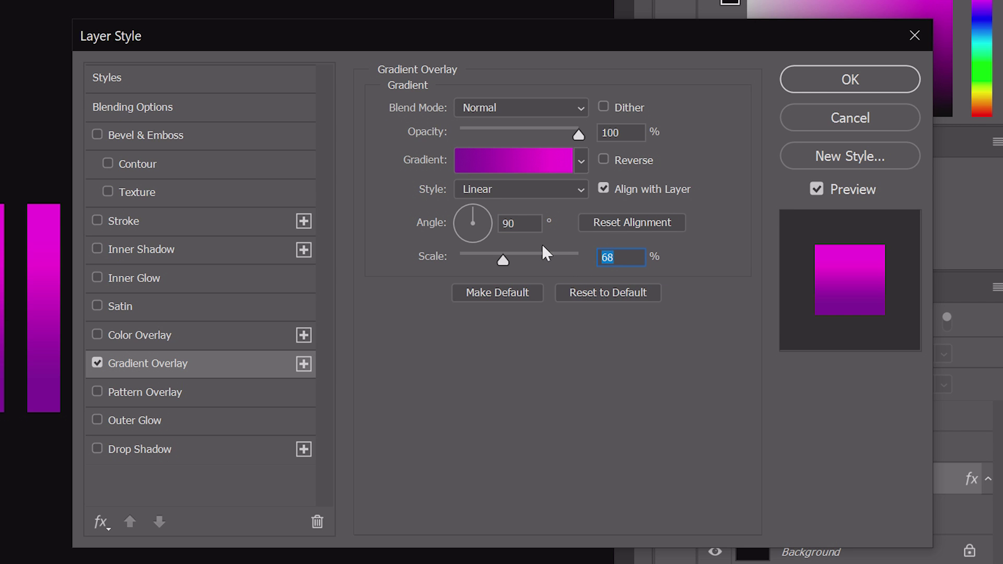
{"action": "type", "text": "1"}
{"action": "type", "text": "00"}
{"action": "left_click", "coordinate": [518, 158]}
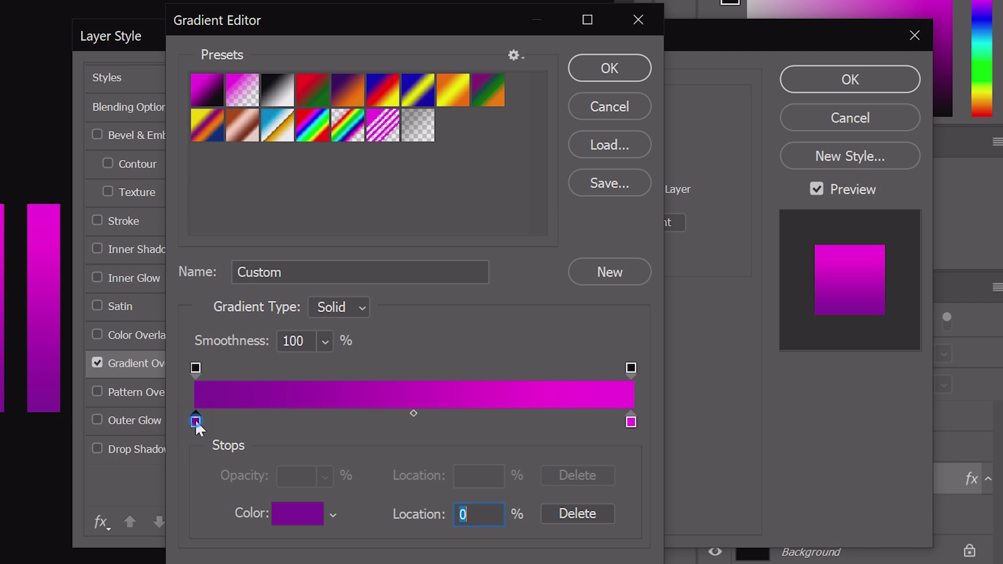
Set the gradient's left stop colour to white.
{"action": "double_click", "coordinate": [196, 421]}
{"action": "left_click_drag", "start_coordinate": [237, 125], "coordinate": [309, 130]}
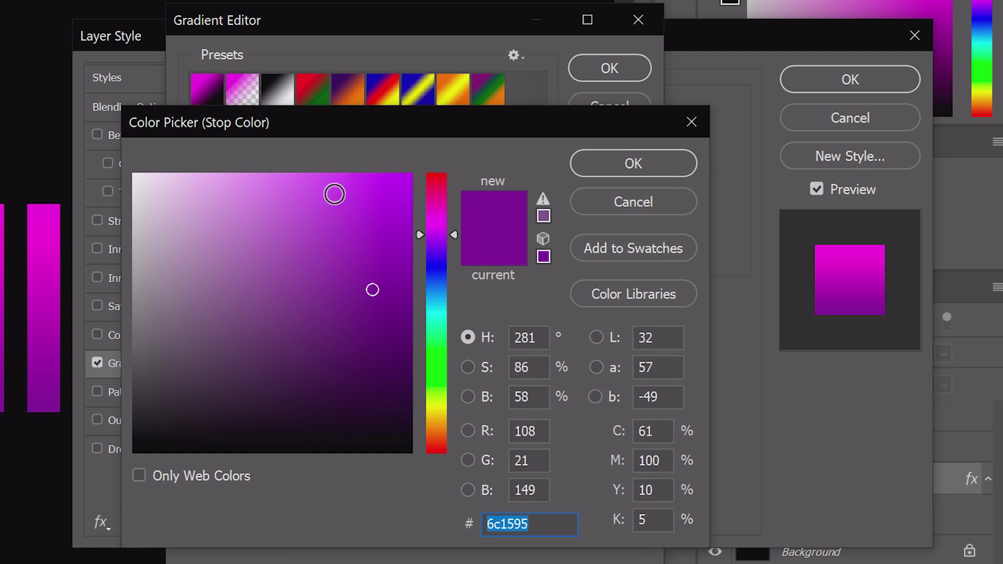
{"action": "left_click_drag", "start_coordinate": [348, 271], "coordinate": [65, 163]}
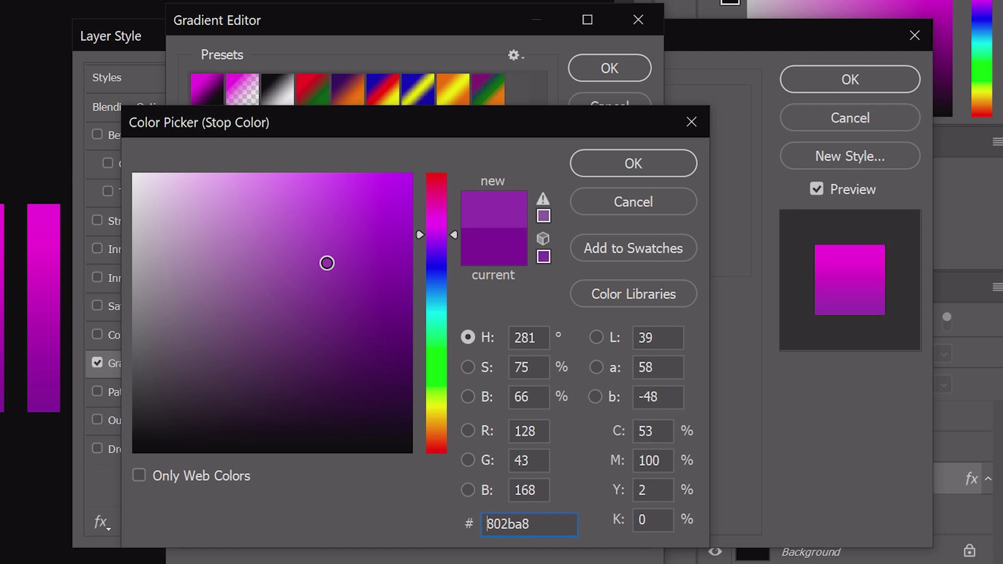
{"action": "left_click", "coordinate": [632, 165]}
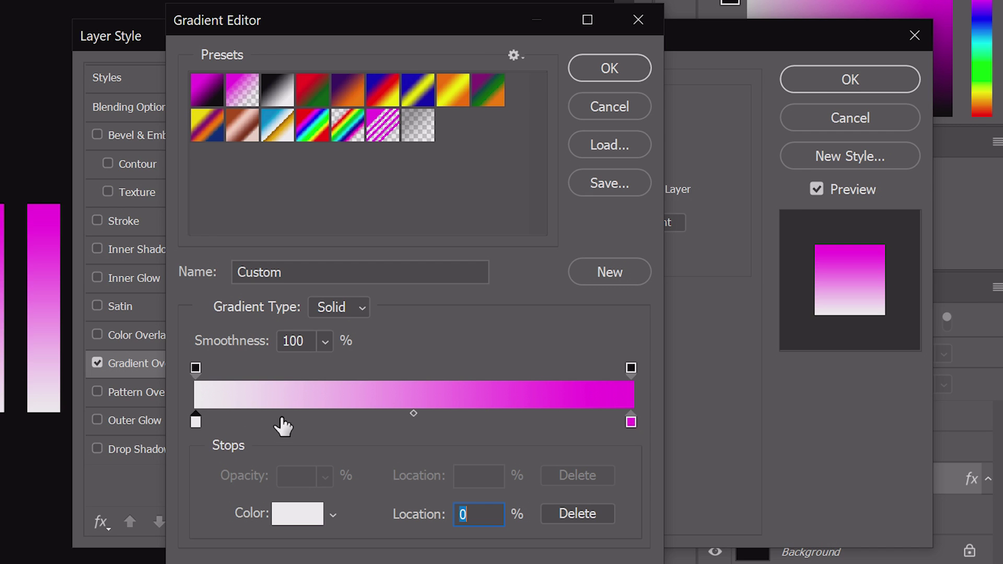
Add a deep purple stop near 20% of the gradient.
{"action": "left_click", "coordinate": [287, 417]}
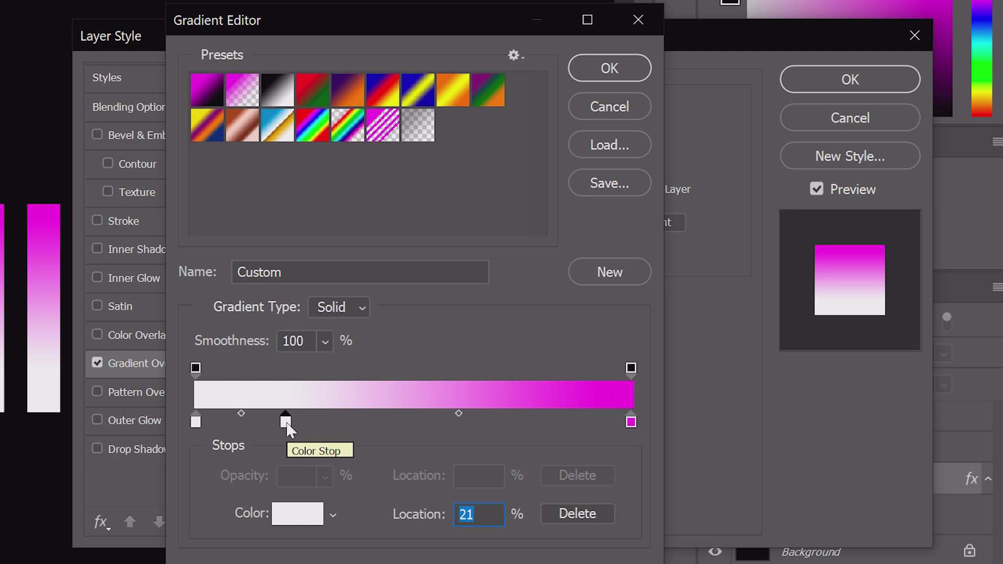
{"action": "double_click", "coordinate": [286, 422]}
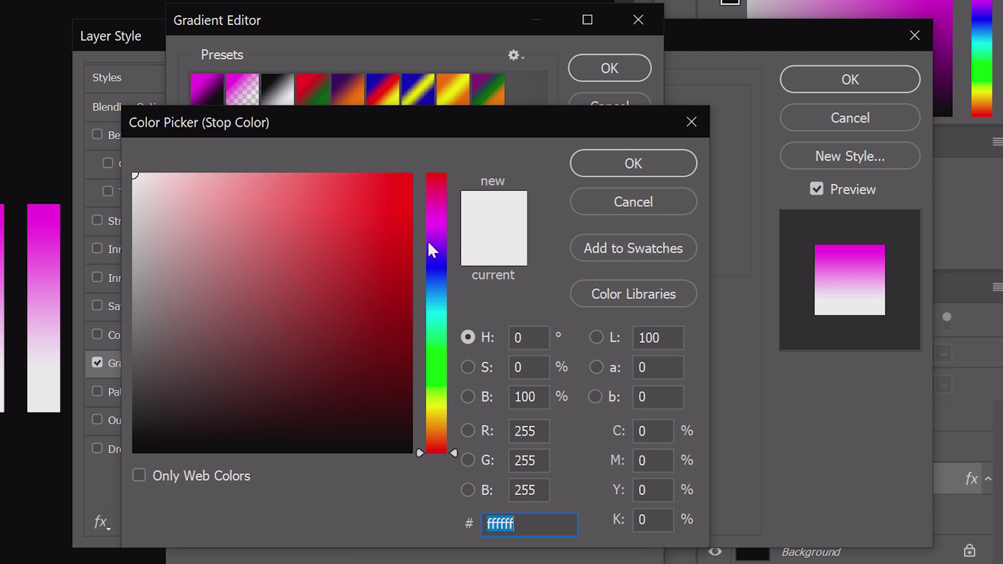
{"action": "left_click_drag", "start_coordinate": [437, 226], "coordinate": [437, 234]}
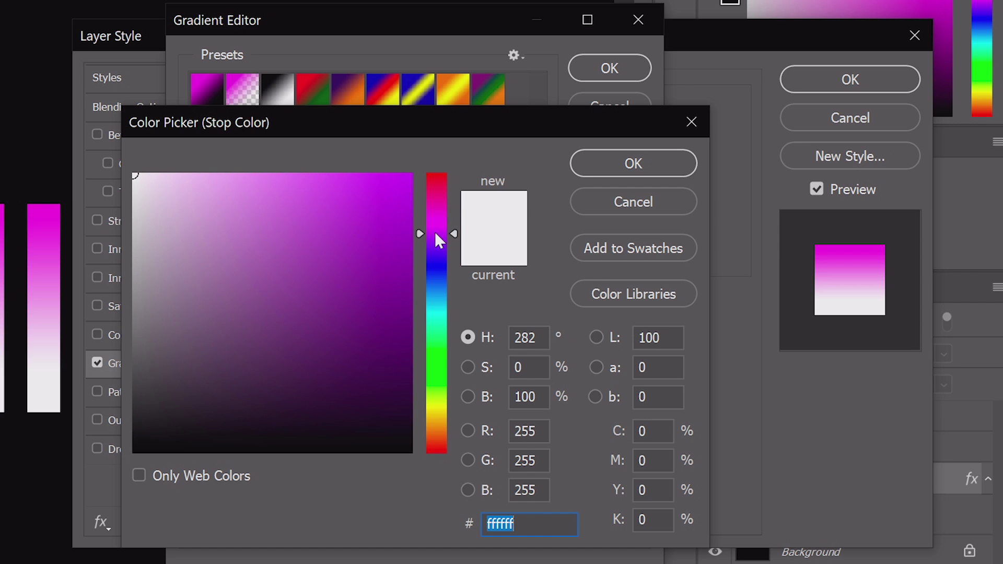
{"action": "left_click_drag", "start_coordinate": [351, 313], "coordinate": [351, 298]}
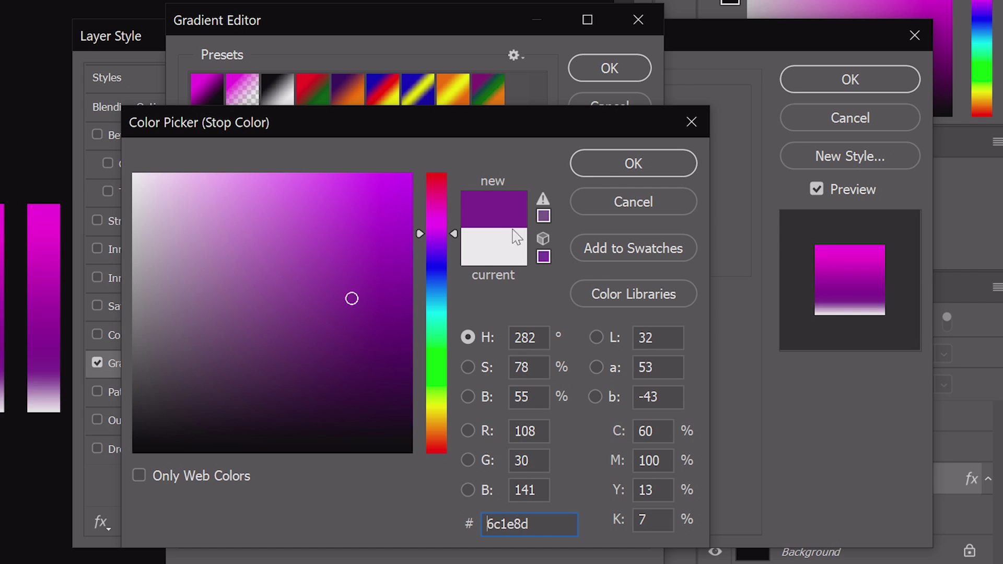
{"action": "left_click", "coordinate": [614, 168]}
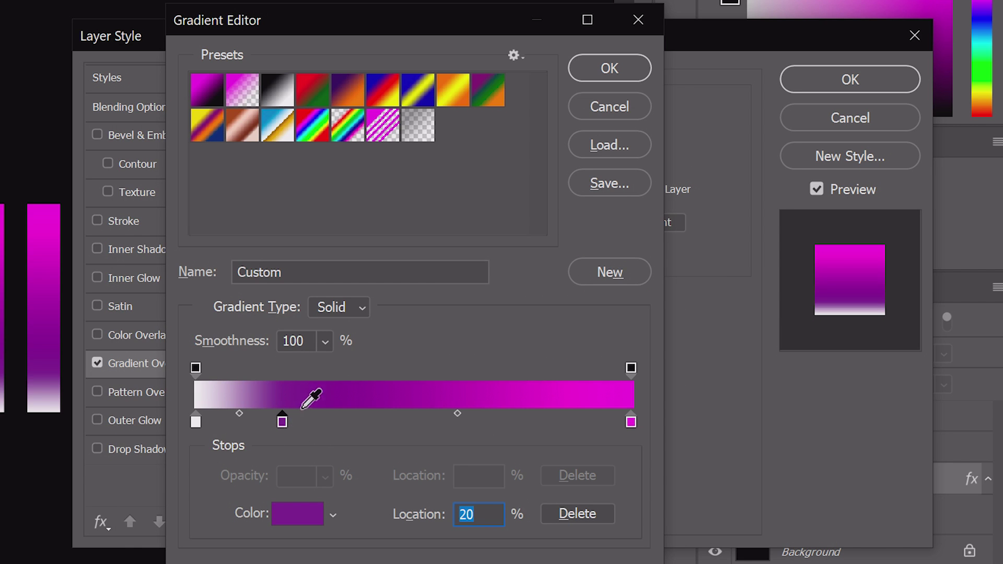
Add a black stop around 39% of the gradient.
{"action": "left_click", "coordinate": [364, 421]}
{"action": "double_click", "coordinate": [362, 421]}
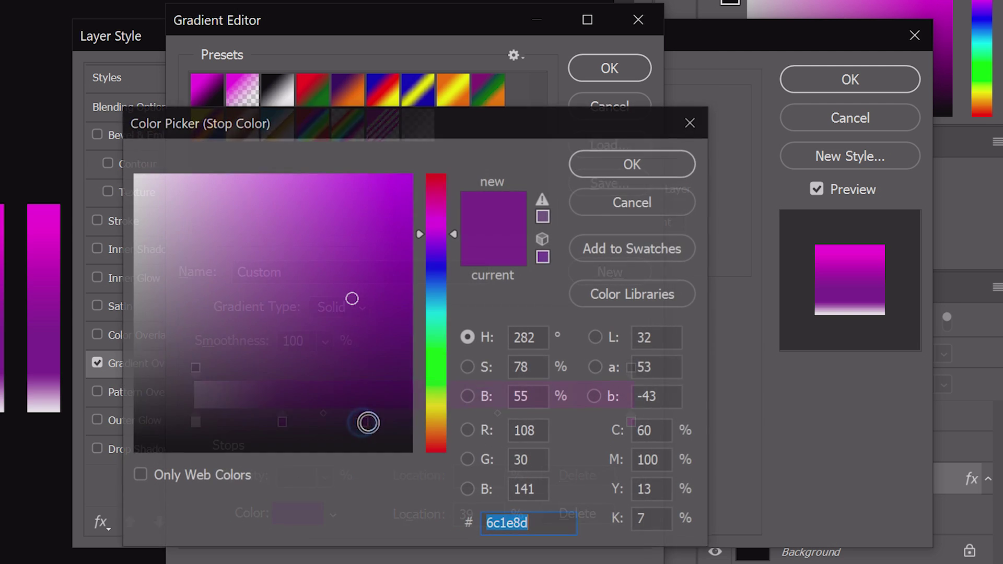
{"action": "mouse_move", "coordinate": [206, 235]}
{"action": "left_mouse_down"}
{"action": "mouse_move", "coordinate": [282, 260]}
{"action": "mouse_move", "coordinate": [133, 452]}
{"action": "left_mouse_up"}
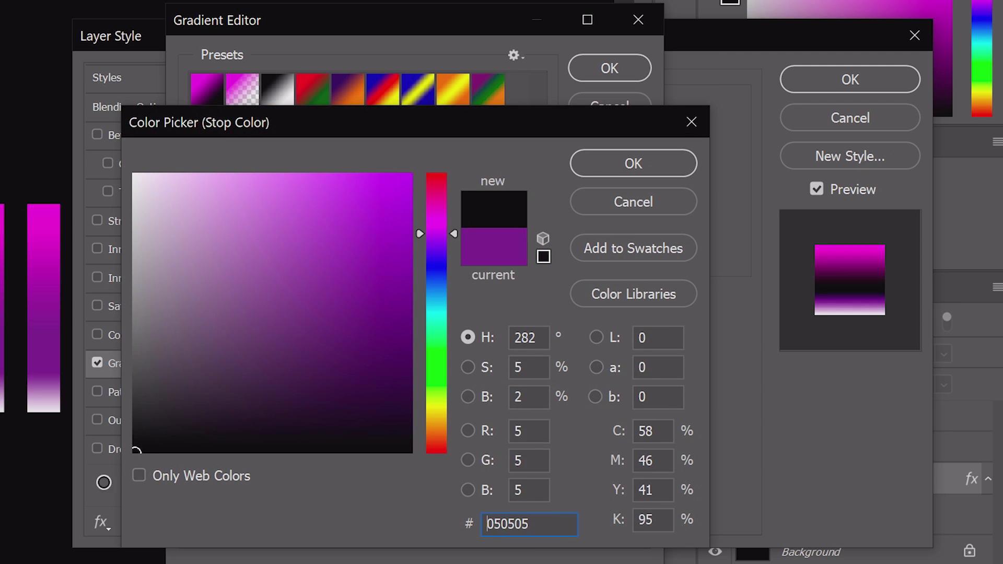
{"action": "left_click", "coordinate": [624, 163]}
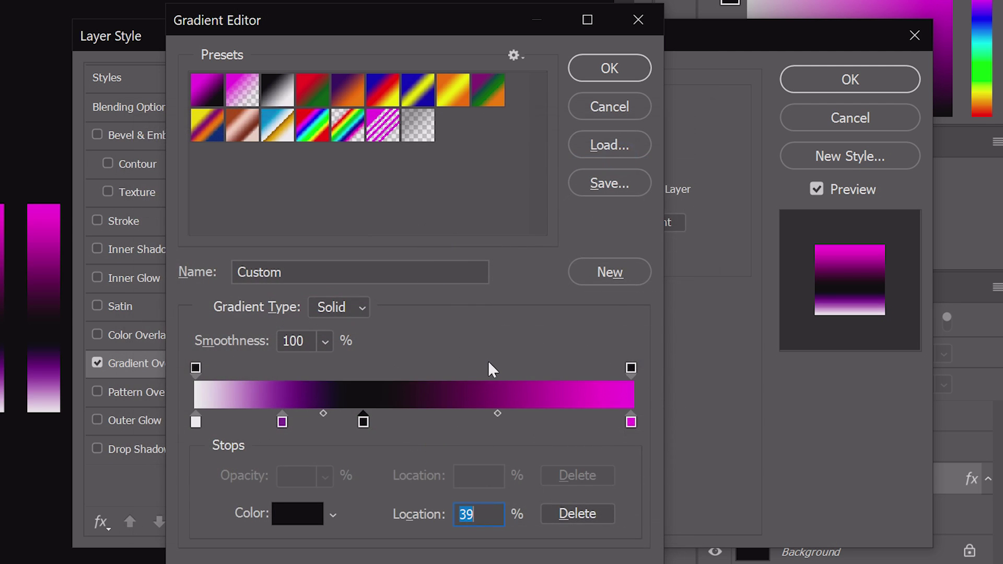
Add a white (ffffff) stop near the middle of the gradient.
{"action": "left_click", "coordinate": [402, 418]}
{"action": "double_click", "coordinate": [401, 420]}
{"action": "type", "text": "ffffff"}
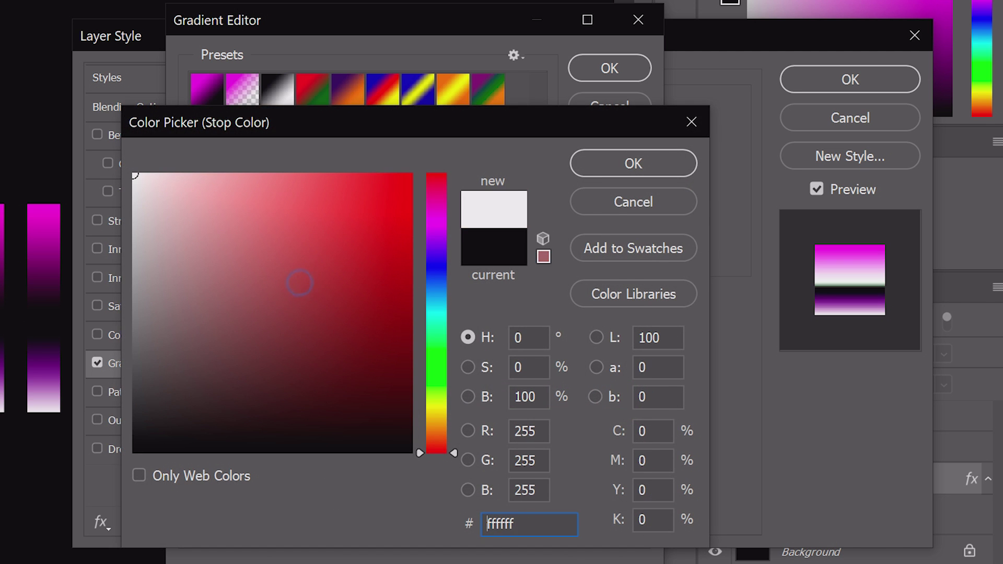
{"action": "left_click", "coordinate": [636, 162]}
Add a darker blue stop at 70% of the gradient.
{"action": "left_click", "coordinate": [500, 426]}
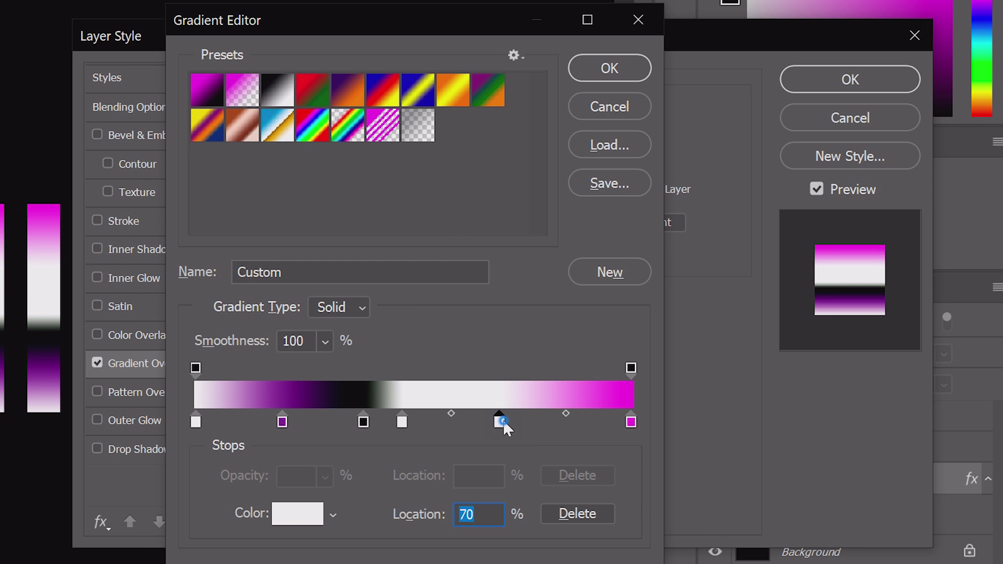
{"action": "double_click", "coordinate": [500, 421]}
{"action": "left_click", "coordinate": [436, 277]}
{"action": "left_click_drag", "start_coordinate": [354, 271], "coordinate": [355, 280]}
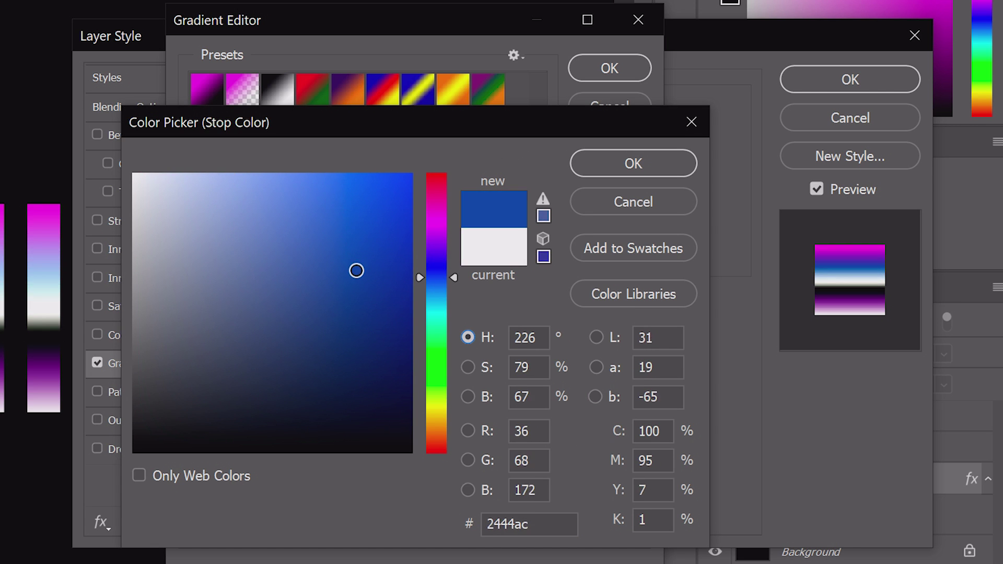
{"action": "left_click", "coordinate": [656, 163]}
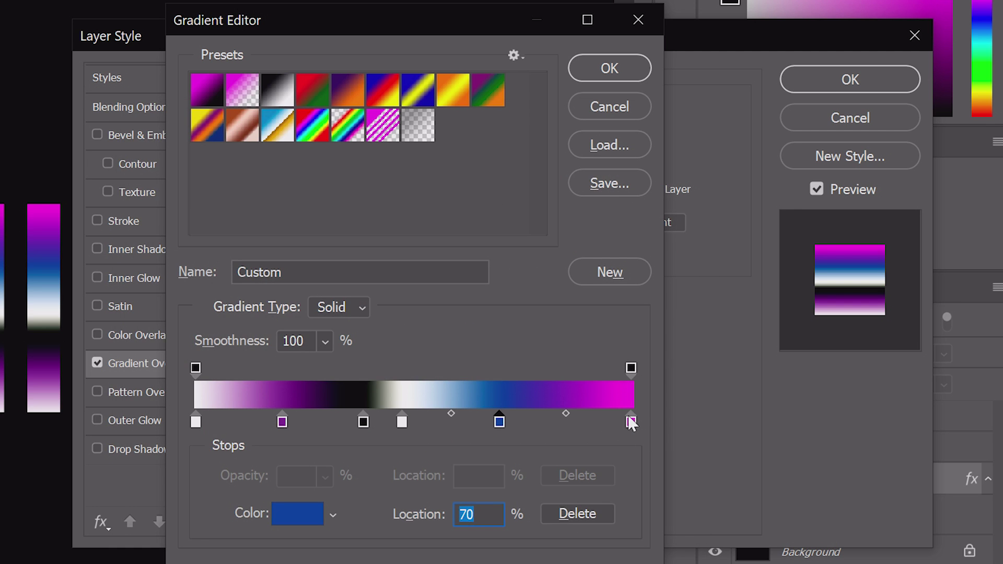
Change the right end stop from magenta to black.
{"action": "double_click", "coordinate": [631, 422]}
{"action": "left_click_drag", "start_coordinate": [150, 412], "coordinate": [134, 452]}
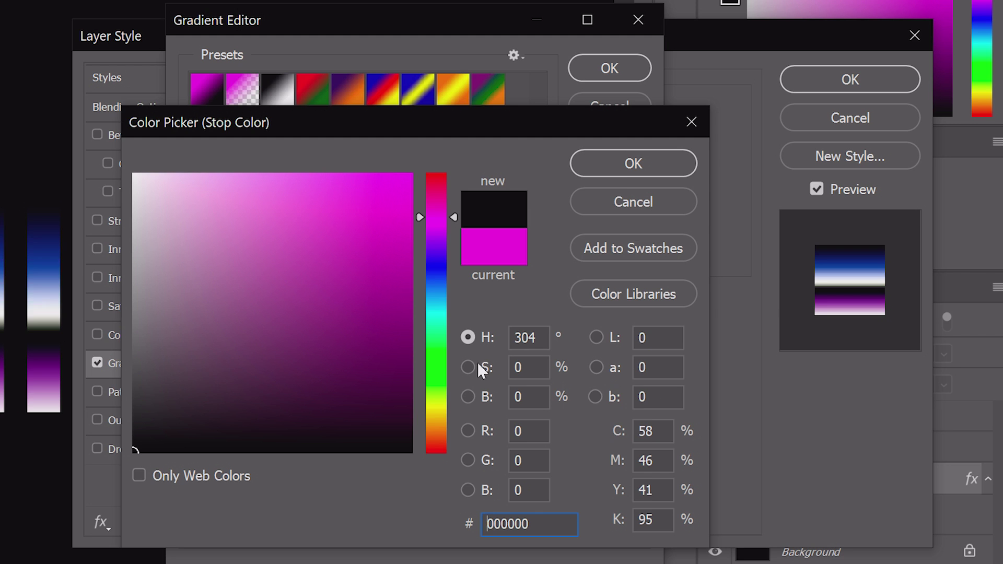
{"action": "left_click", "coordinate": [633, 164]}
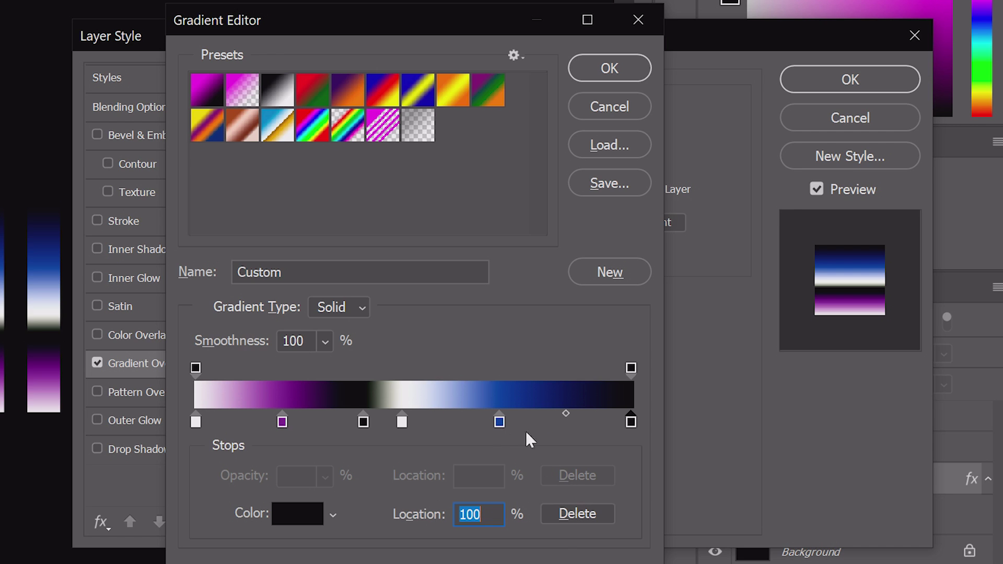
Move blue right, butt black against white at 50%, and shift purple to 23%.
{"action": "left_click_drag", "start_coordinate": [497, 420], "coordinate": [518, 428]}
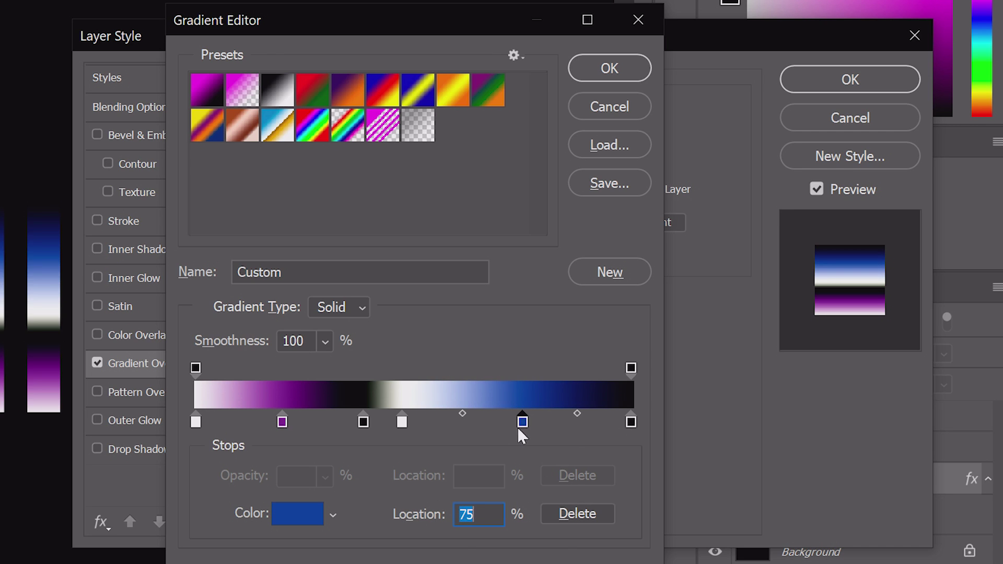
{"action": "left_click_drag", "start_coordinate": [402, 425], "coordinate": [416, 426]}
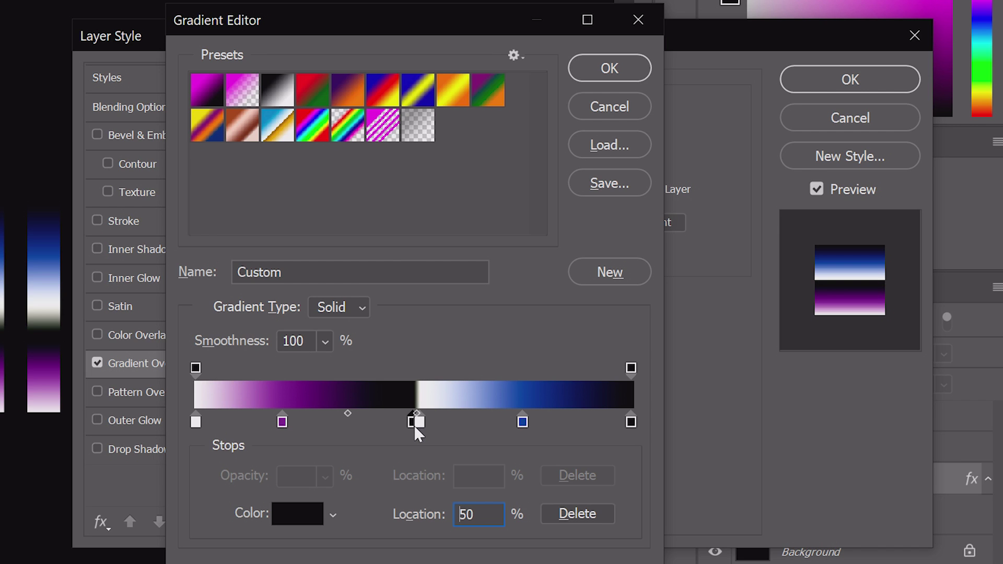
{"action": "left_click_drag", "start_coordinate": [416, 425], "coordinate": [414, 425]}
{"action": "left_click_drag", "start_coordinate": [282, 422], "coordinate": [306, 421]}
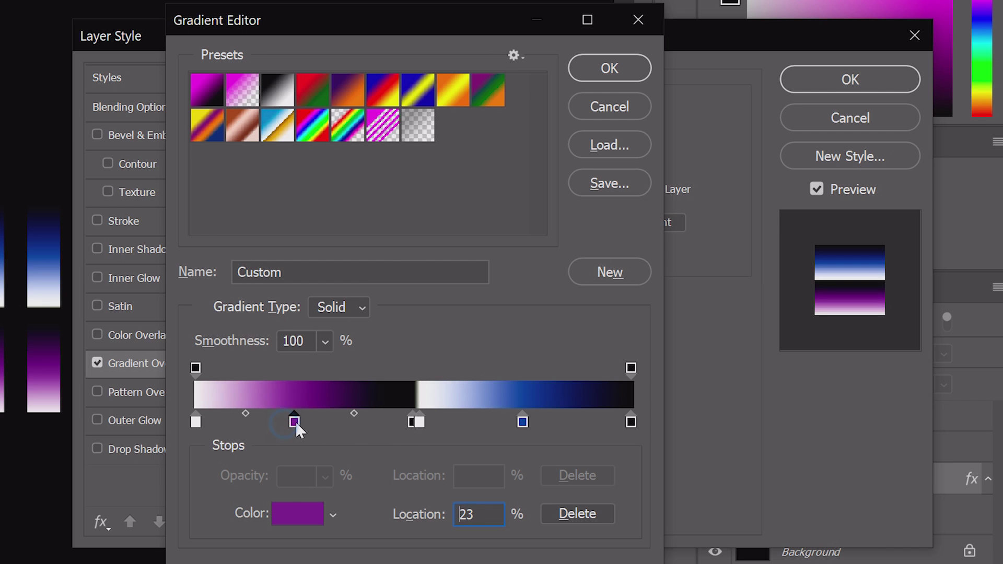
{"action": "left_click", "coordinate": [197, 422]}
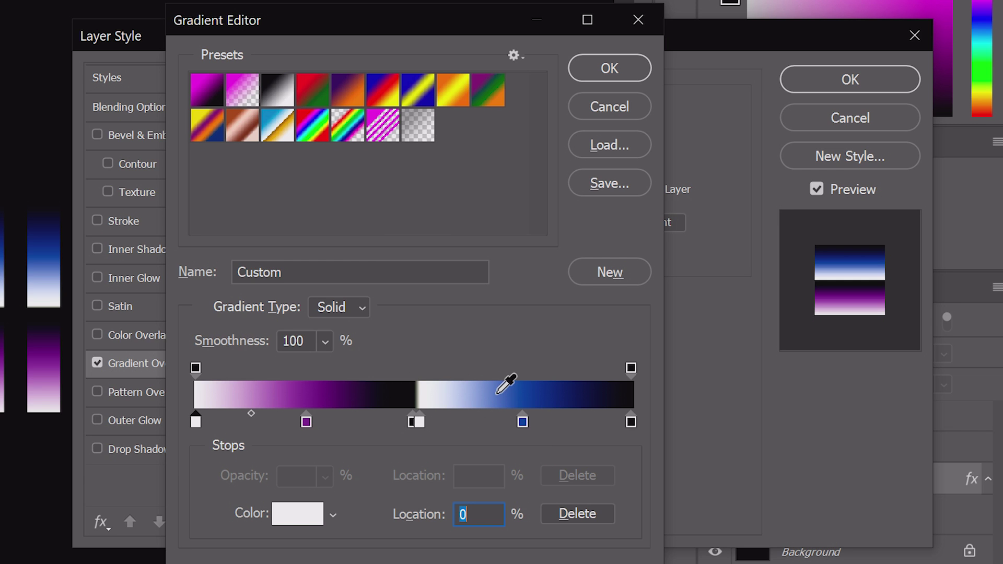
Accept the gradient and enable a Screen-mode Outer Glow at 35% opacity.
{"action": "left_click", "coordinate": [606, 69]}
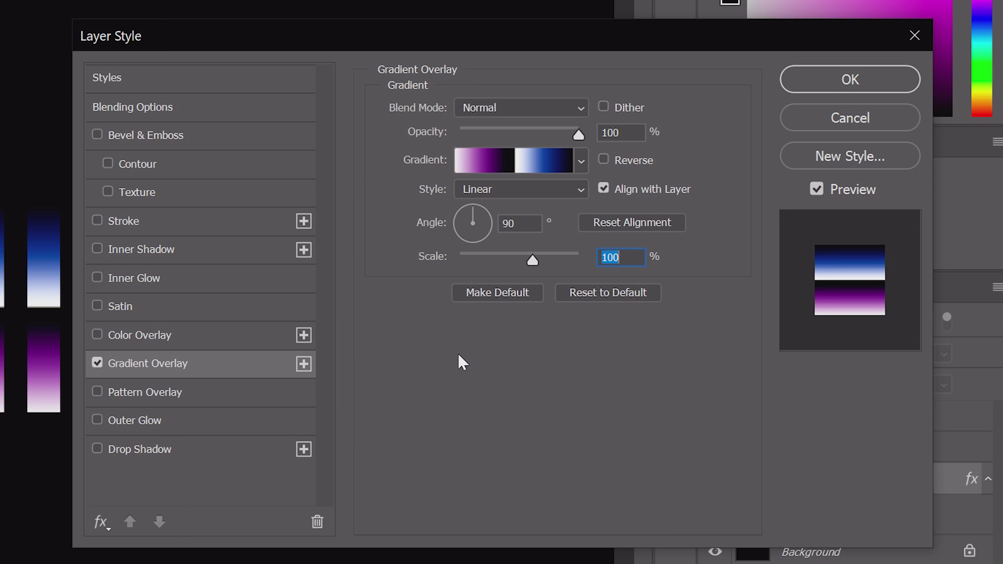
{"action": "left_click", "coordinate": [164, 425]}
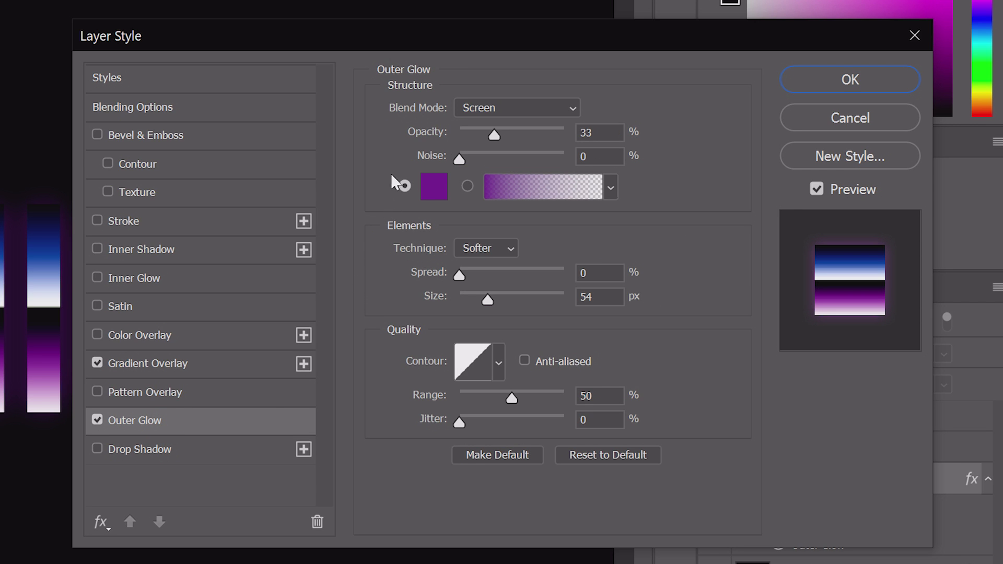
{"action": "left_click", "coordinate": [488, 107]}
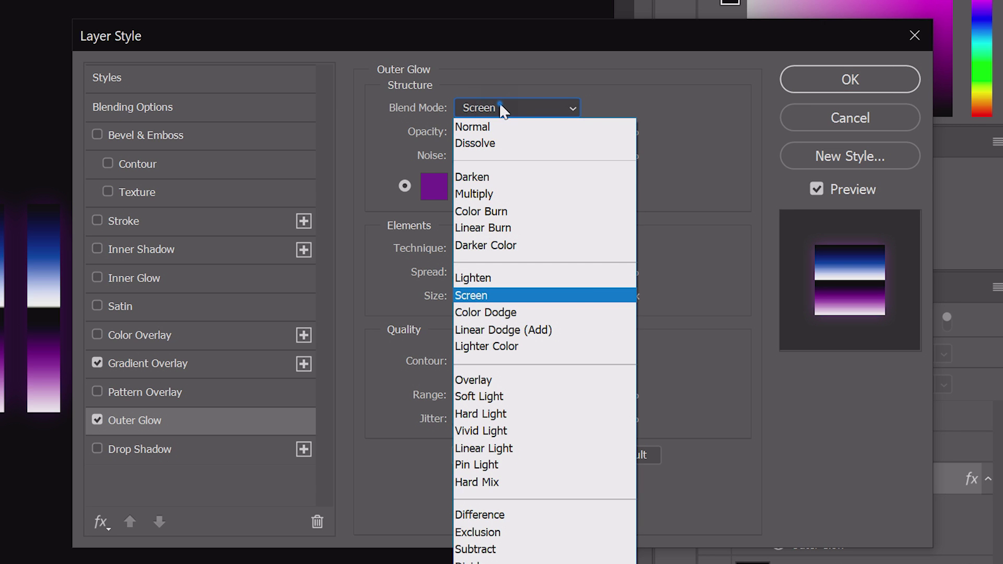
{"action": "left_click", "coordinate": [499, 104]}
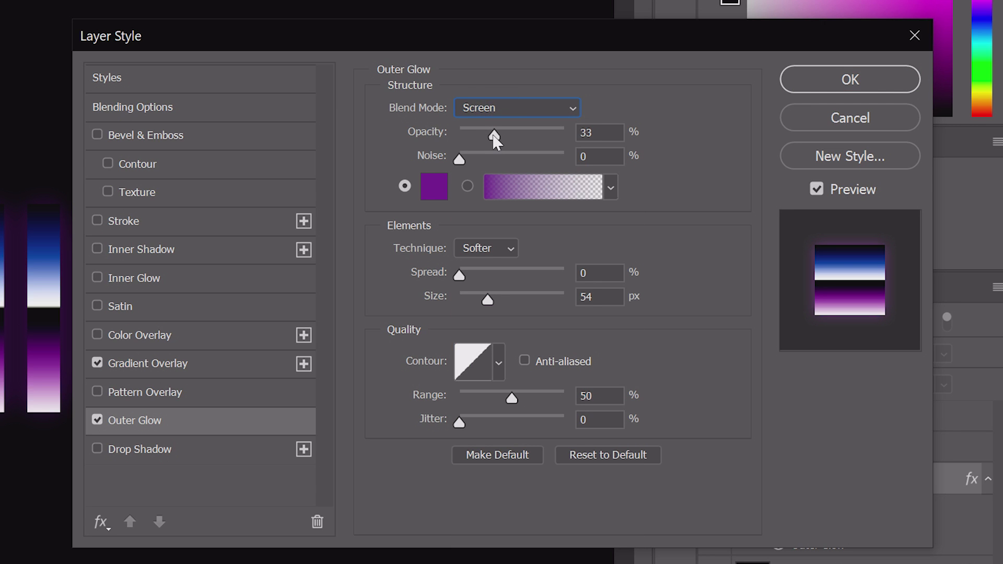
{"action": "left_click_drag", "start_coordinate": [494, 135], "coordinate": [497, 138]}
{"action": "left_click", "coordinate": [457, 161]}
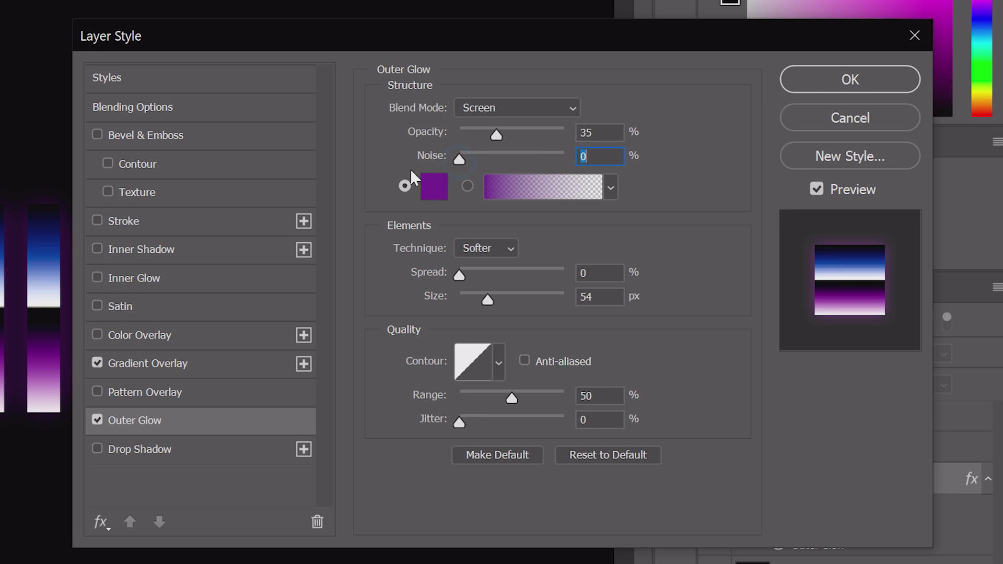
Make the outer glow deep blue, 38 px in size, and enable Inner Glow.
{"action": "left_click", "coordinate": [436, 191]}
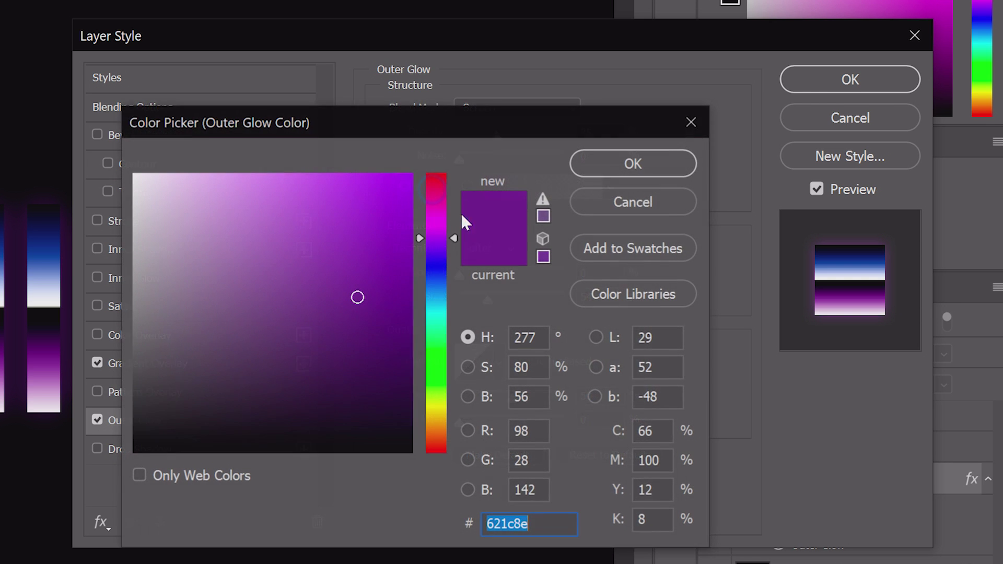
{"action": "left_click", "coordinate": [440, 269]}
{"action": "mouse_move", "coordinate": [390, 280]}
{"action": "left_mouse_down"}
{"action": "mouse_move", "coordinate": [369, 257]}
{"action": "mouse_move", "coordinate": [360, 266]}
{"action": "left_mouse_up"}
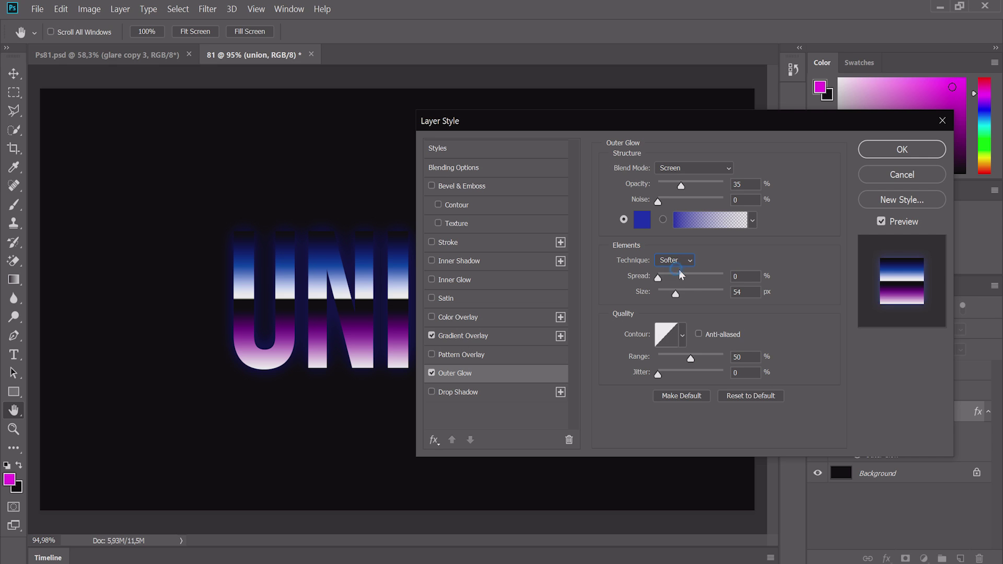
{"action": "left_click_drag", "start_coordinate": [657, 280], "coordinate": [672, 281]}
{"action": "left_click_drag", "start_coordinate": [676, 293], "coordinate": [669, 294]}
{"action": "left_click_drag", "start_coordinate": [667, 295], "coordinate": [671, 296]}
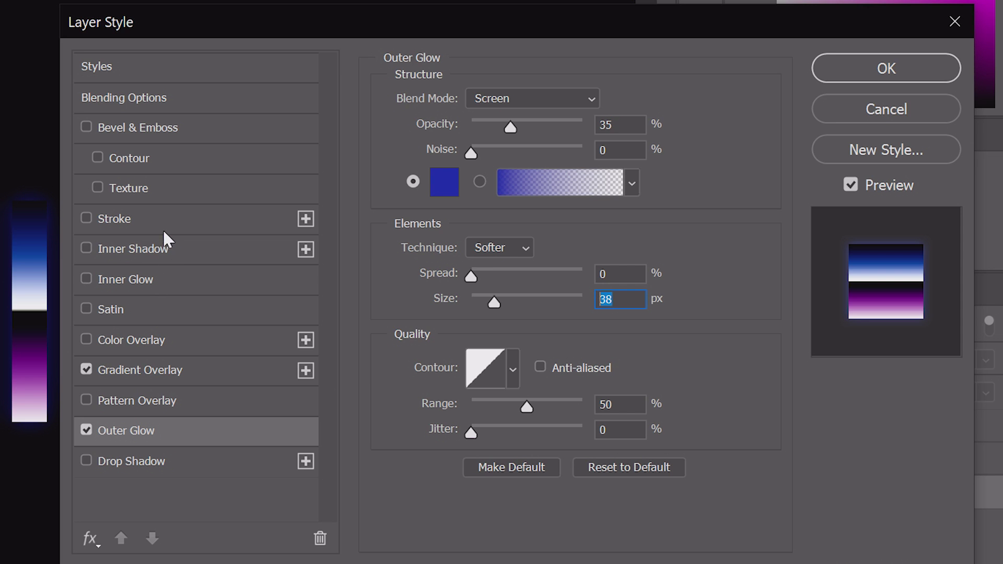
{"action": "left_click", "coordinate": [147, 276]}
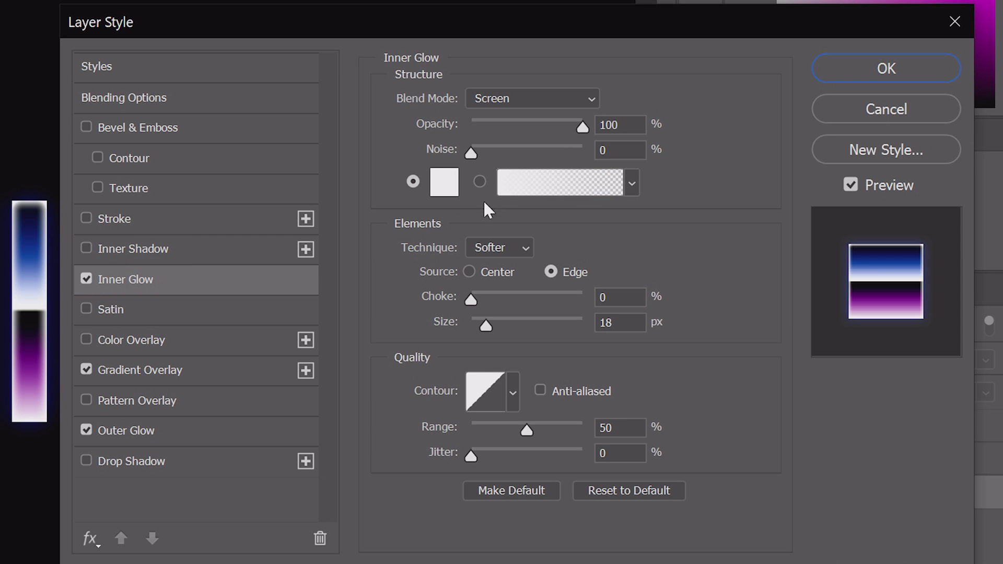
Set the inner glow to Screen at 30% opacity with colour #2b35b1.
{"action": "left_click", "coordinate": [495, 99]}
{"action": "left_click", "coordinate": [499, 298]}
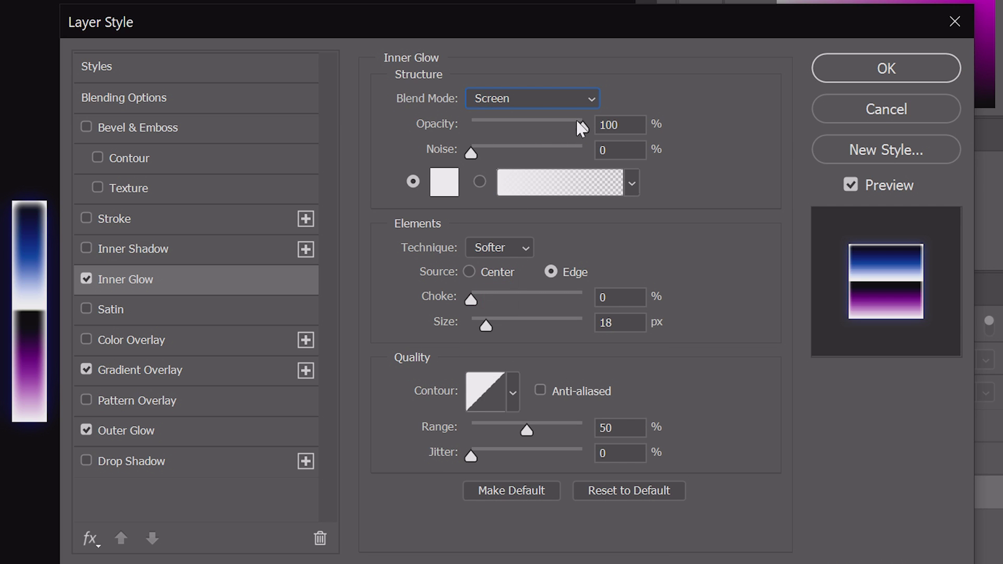
{"action": "mouse_move", "coordinate": [581, 127]}
{"action": "left_mouse_down"}
{"action": "mouse_move", "coordinate": [493, 139]}
{"action": "mouse_move", "coordinate": [508, 137]}
{"action": "left_mouse_up"}
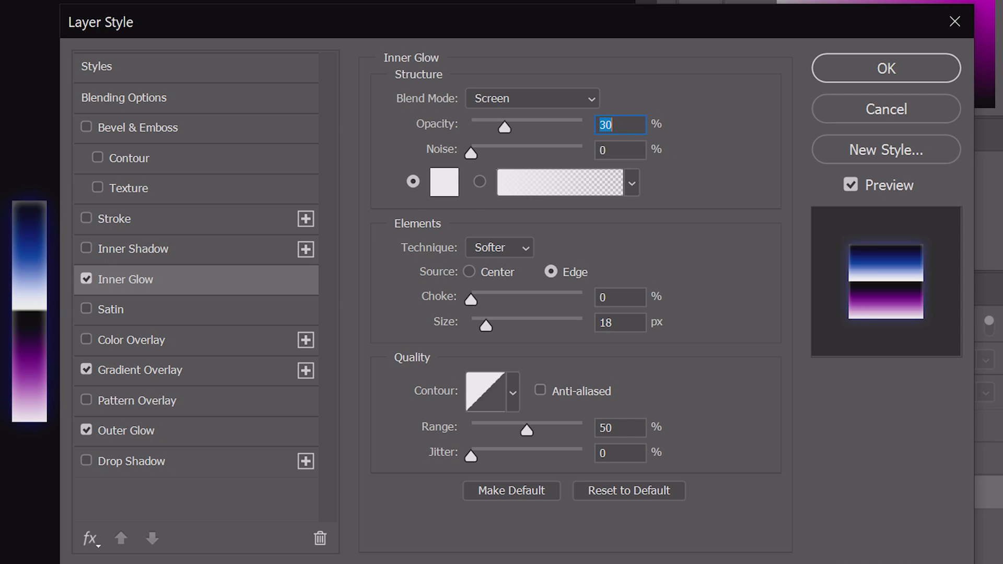
{"action": "left_click", "coordinate": [471, 152]}
{"action": "left_click", "coordinate": [442, 190]}
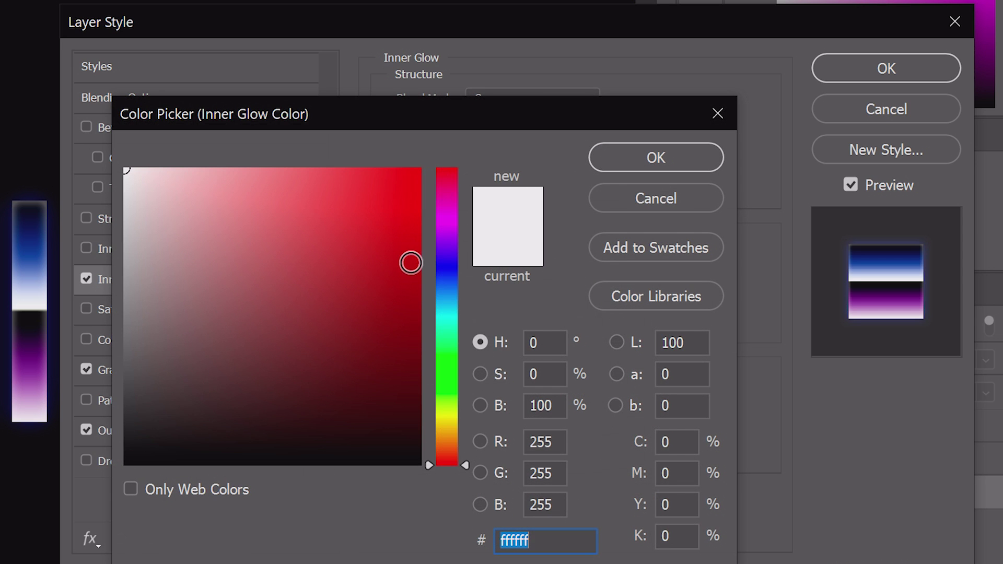
{"action": "left_click", "coordinate": [447, 270]}
{"action": "left_click_drag", "start_coordinate": [398, 252], "coordinate": [349, 260]}
{"action": "left_click", "coordinate": [690, 167]}
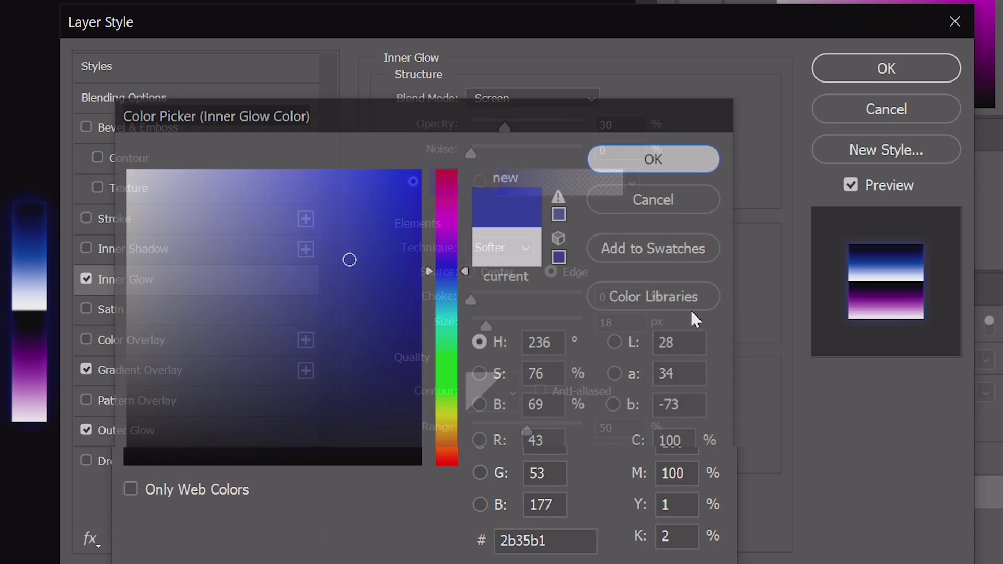
Keep Softer technique from Edge with choke 0, and size the inner glow 27 px.
{"action": "left_click", "coordinate": [481, 247]}
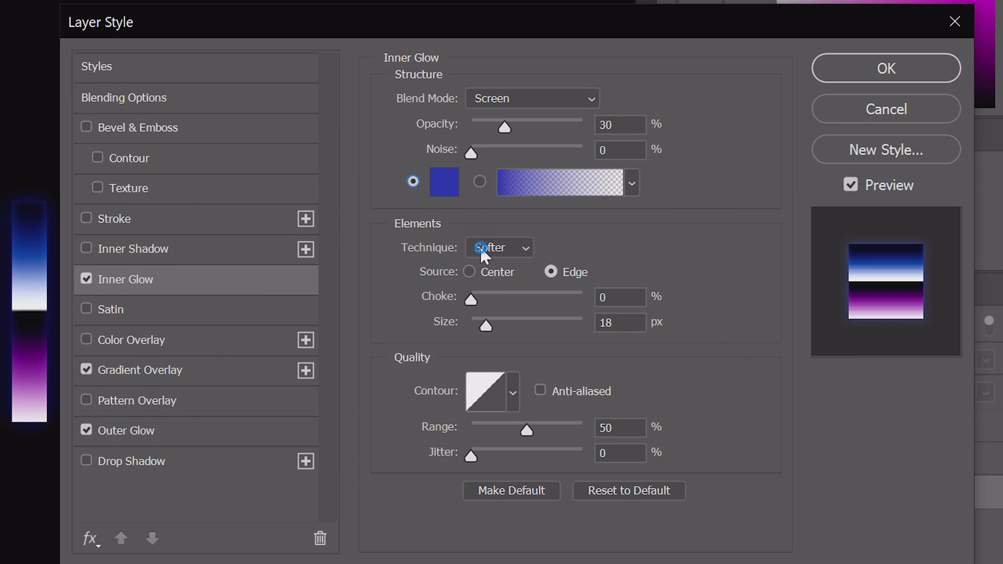
{"action": "left_click", "coordinate": [550, 270]}
{"action": "left_click", "coordinate": [470, 299]}
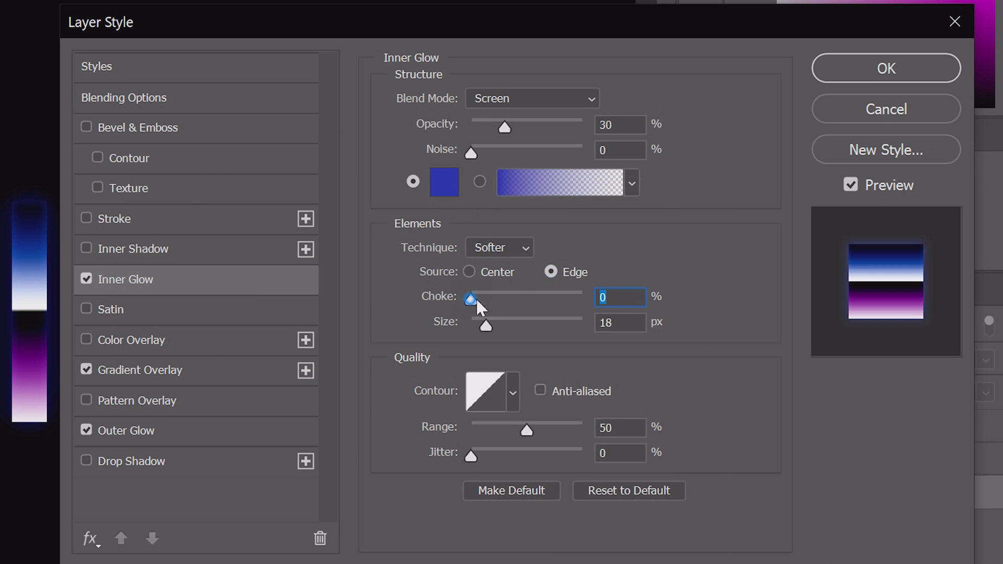
{"action": "mouse_move", "coordinate": [486, 327]}
{"action": "left_mouse_down"}
{"action": "mouse_move", "coordinate": [500, 334]}
{"action": "mouse_move", "coordinate": [490, 331]}
{"action": "left_mouse_up"}
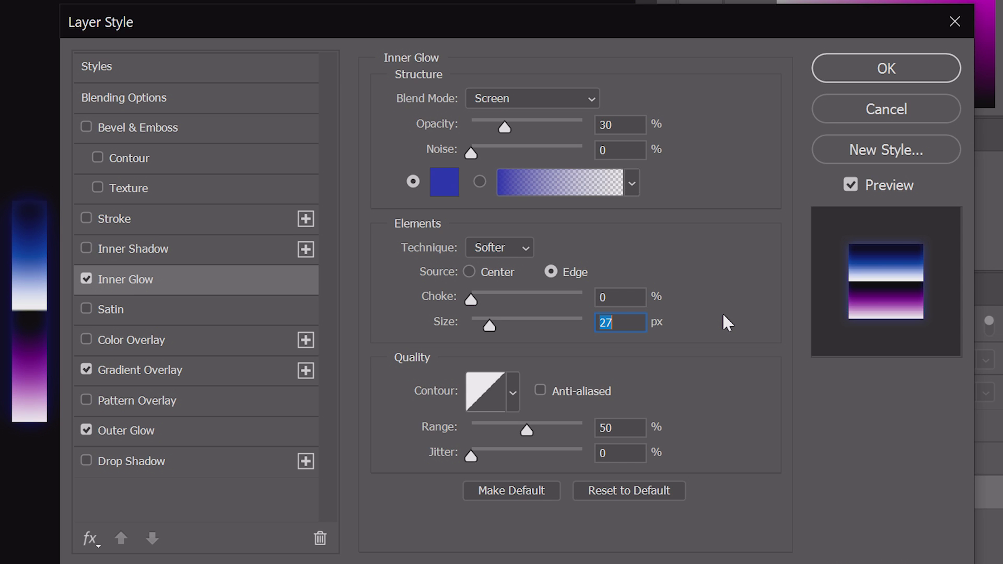
Enable a 2 px Stroke positioned Inside with Overlay blend mode.
{"action": "left_click", "coordinate": [160, 219]}
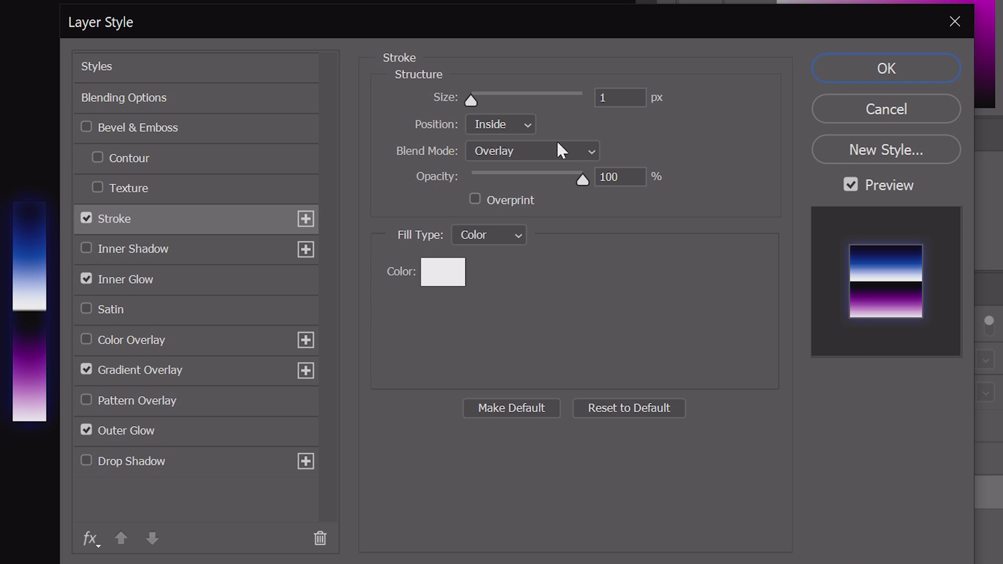
{"action": "left_click_drag", "start_coordinate": [472, 101], "coordinate": [473, 102]}
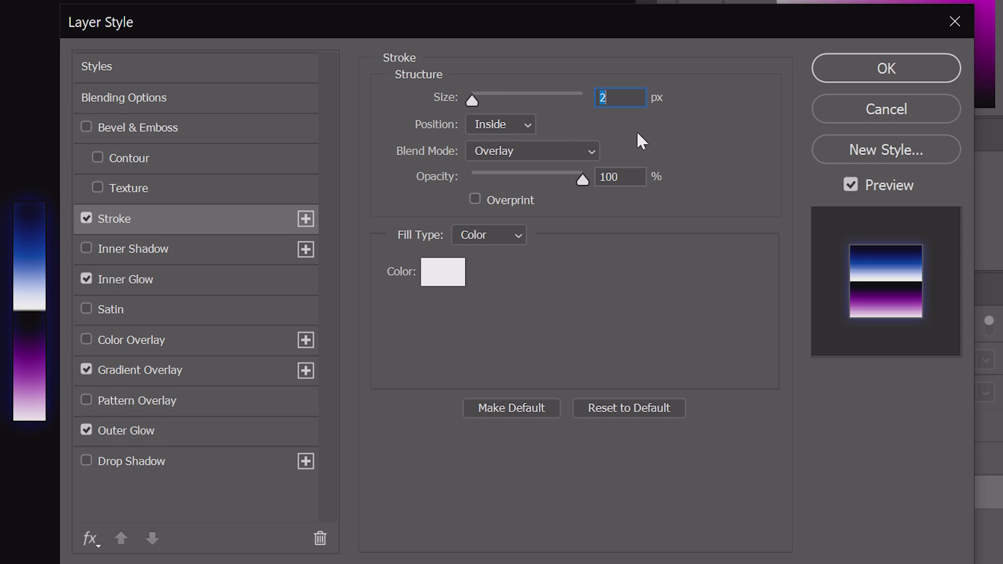
{"action": "left_click", "coordinate": [517, 127]}
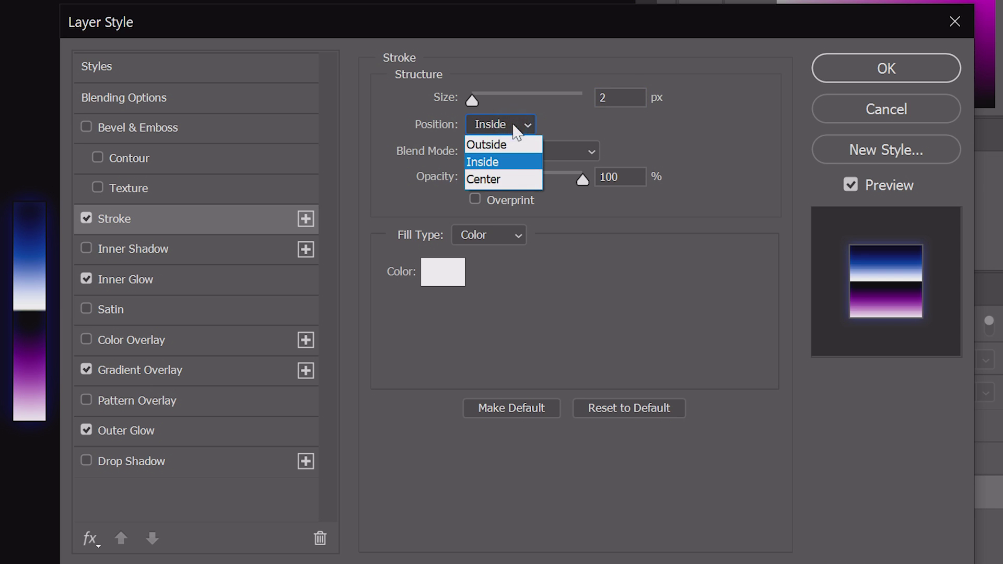
{"action": "left_click", "coordinate": [502, 164]}
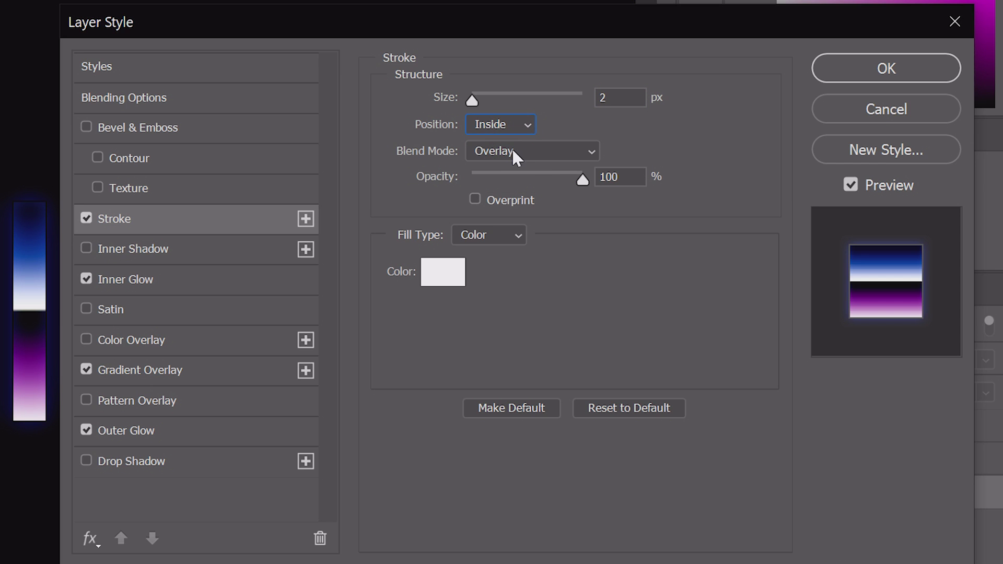
{"action": "left_click", "coordinate": [495, 152]}
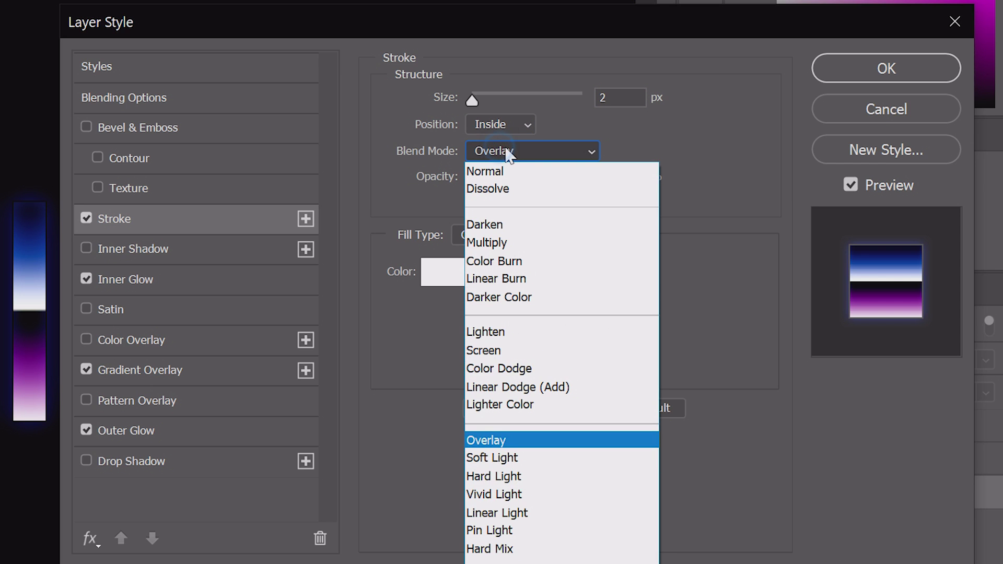
{"action": "left_click", "coordinate": [509, 440]}
Give the stroke a white Color fill at 100% opacity and apply the layer style.
{"action": "double_click", "coordinate": [610, 177]}
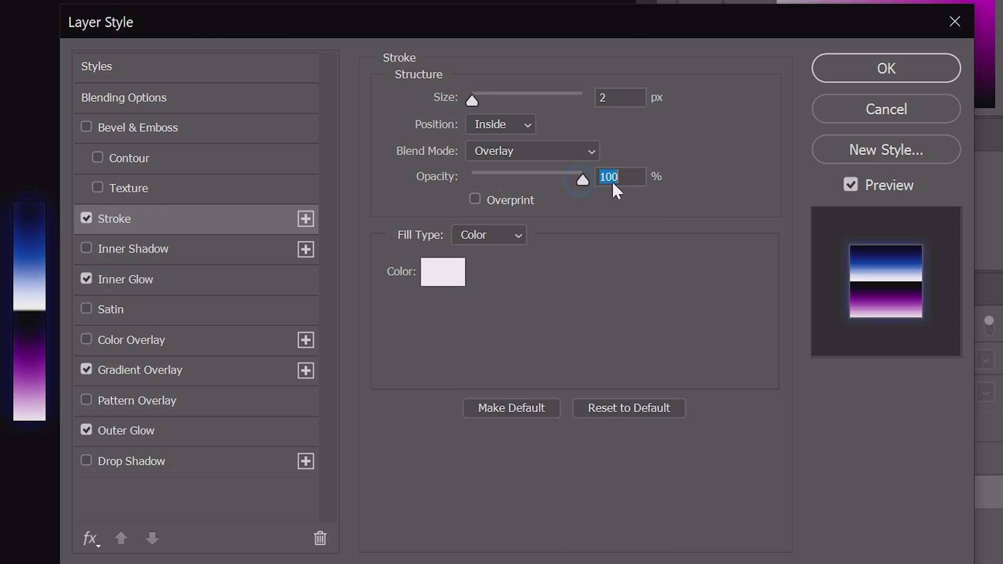
{"action": "left_click", "coordinate": [505, 242]}
{"action": "left_click", "coordinate": [502, 254]}
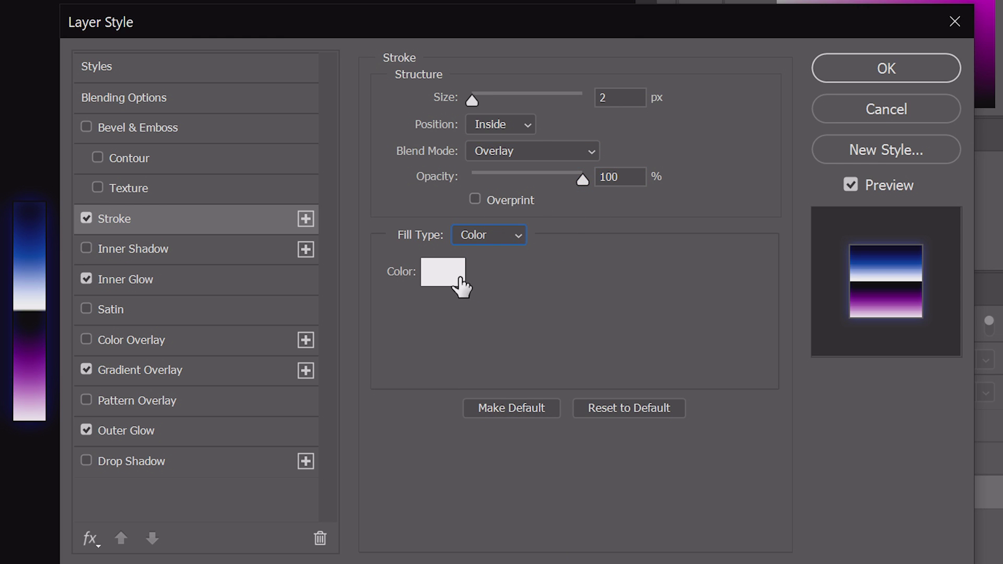
{"action": "left_click", "coordinate": [449, 272]}
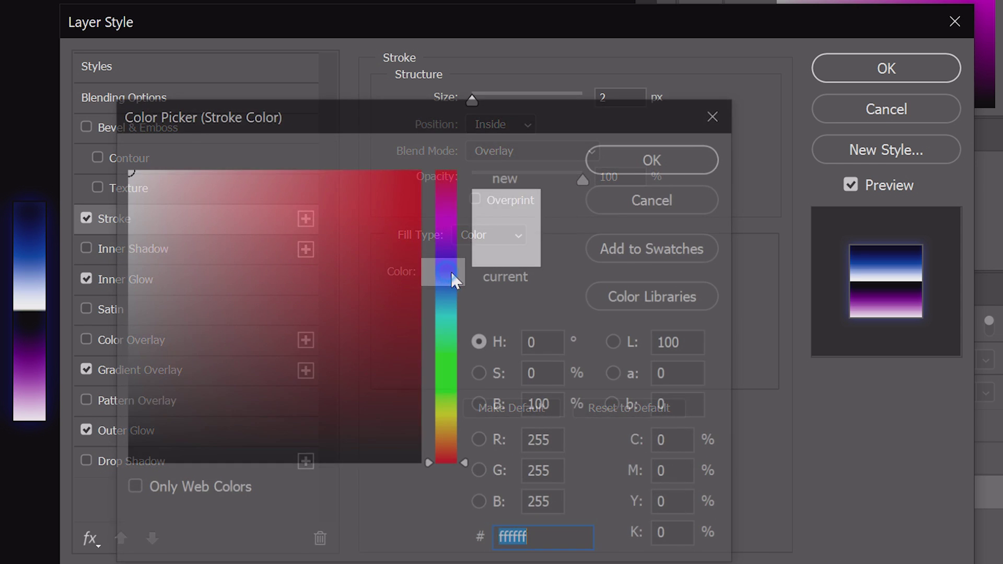
{"action": "left_click", "coordinate": [655, 159]}
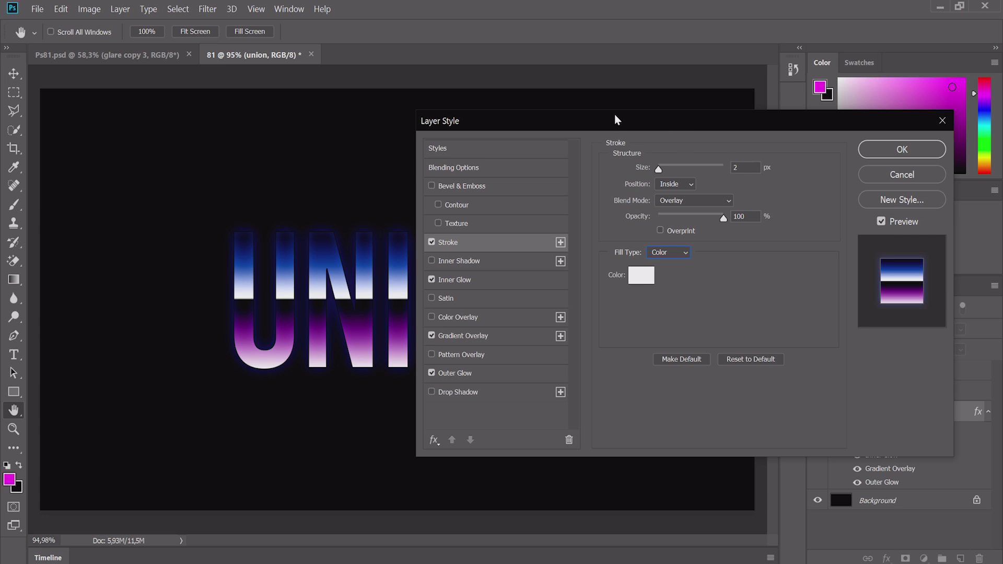
{"action": "mouse_move", "coordinate": [618, 142]}
{"action": "left_mouse_down"}
{"action": "mouse_move", "coordinate": [717, 189]}
{"action": "mouse_move", "coordinate": [716, 163]}
{"action": "mouse_move", "coordinate": [542, 114]}
{"action": "left_mouse_up"}
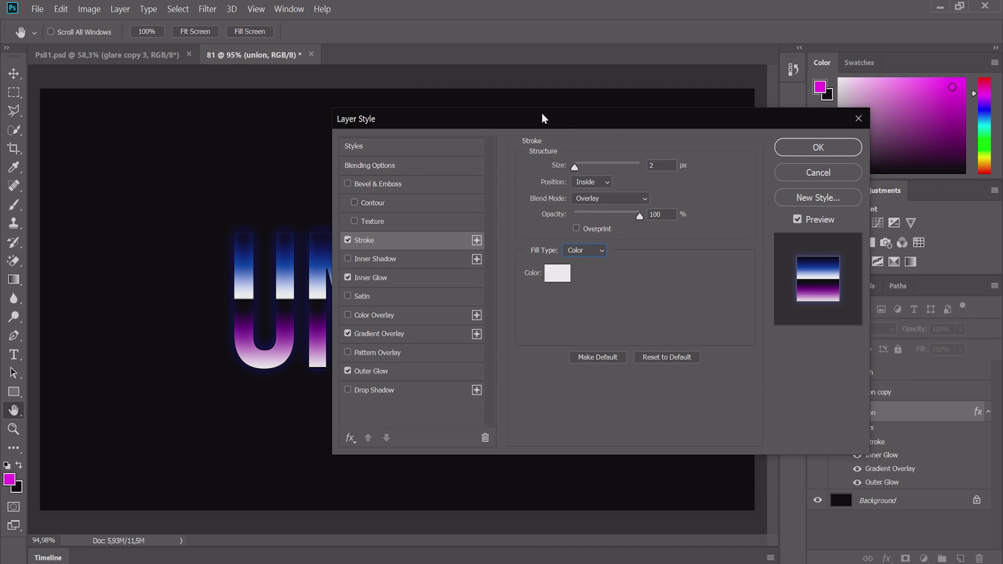
{"action": "left_click", "coordinate": [814, 149]}
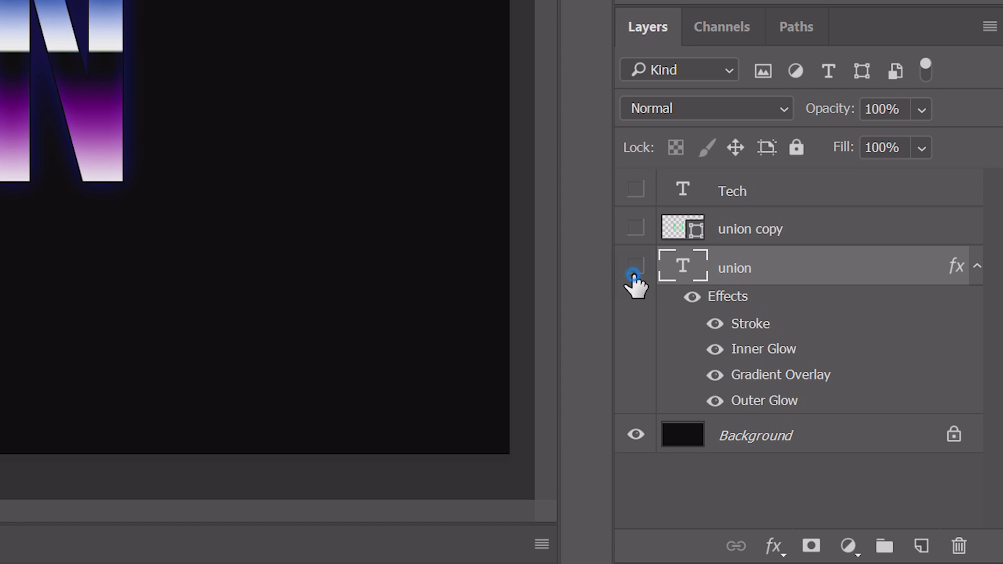
Hide the union layer, show and select union copy, and open its layer style.
{"action": "left_click", "coordinate": [818, 412]}
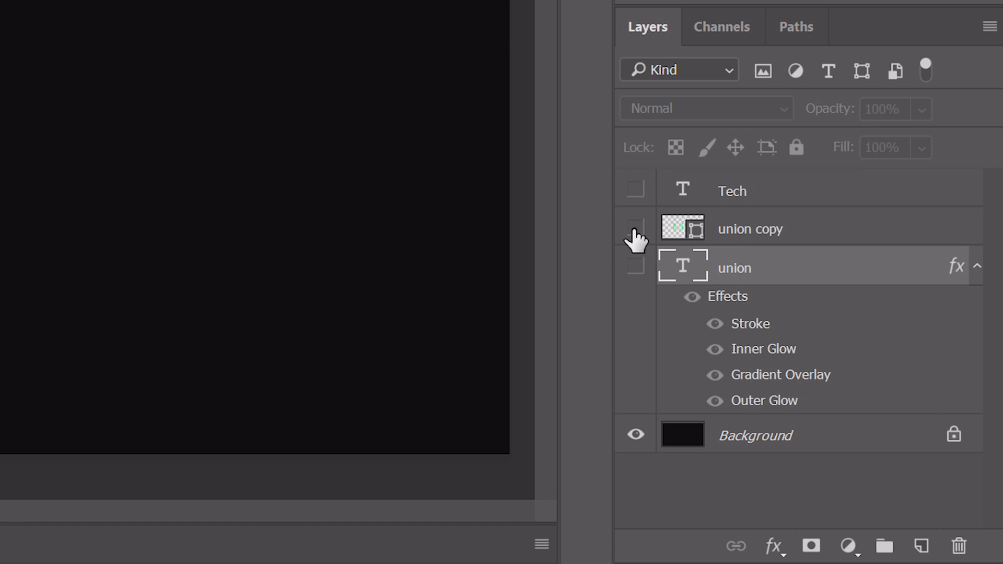
{"action": "left_click", "coordinate": [636, 228]}
{"action": "left_click", "coordinate": [801, 238]}
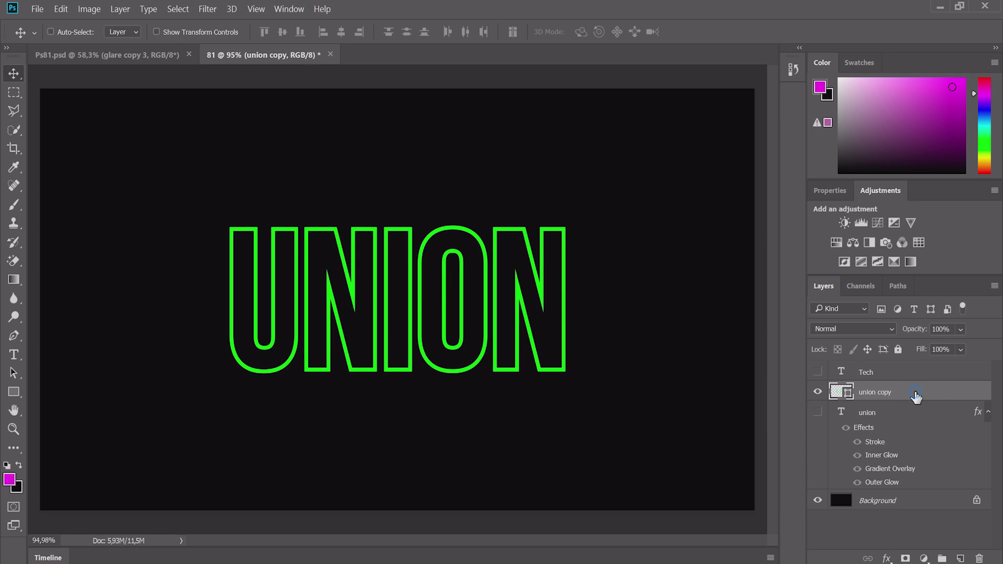
{"action": "double_click", "coordinate": [915, 397]}
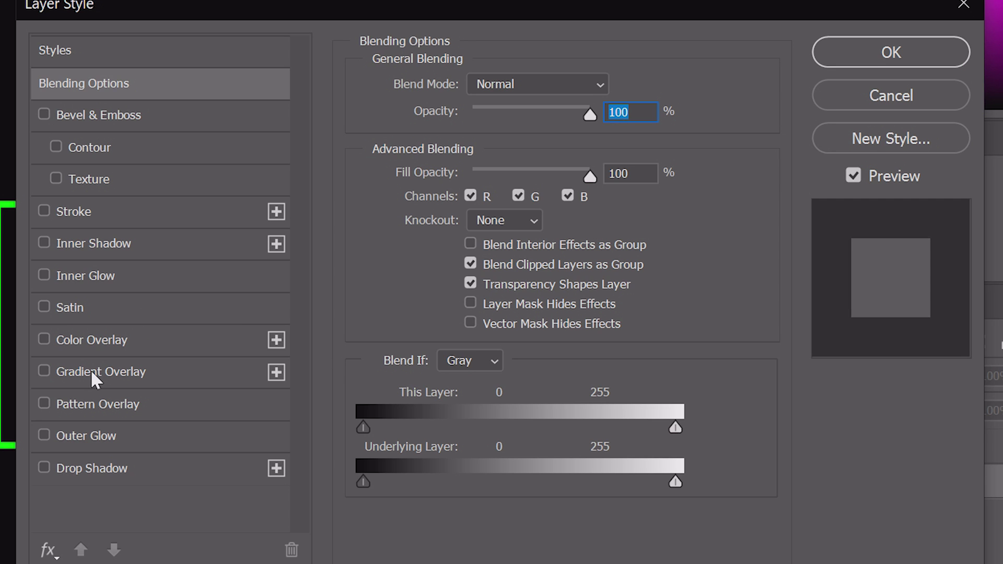
Add a Normal Gradient Overlay to union copy at 60° angle and 120% scale.
{"action": "left_click", "coordinate": [144, 371]}
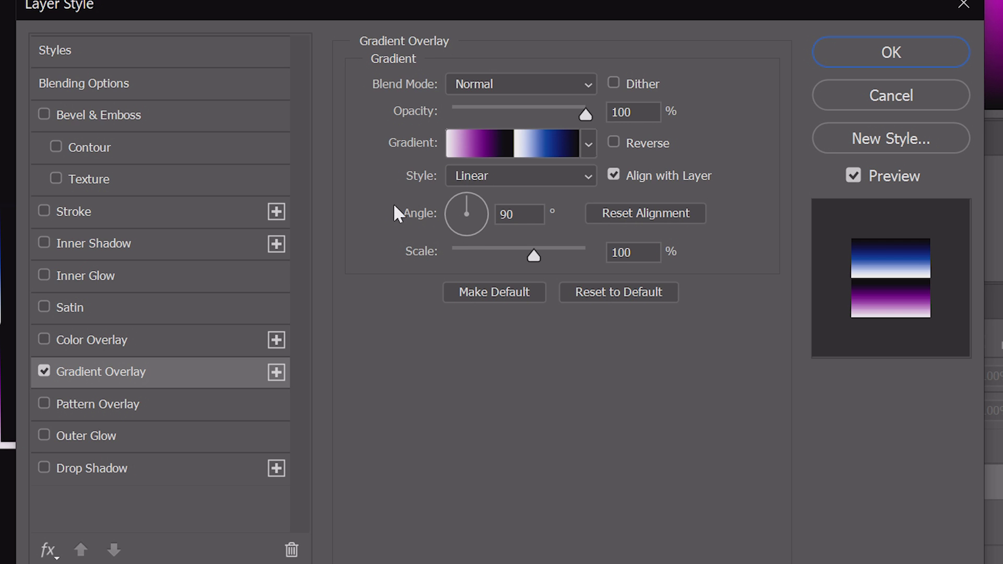
{"action": "left_click_drag", "start_coordinate": [476, 198], "coordinate": [477, 193]}
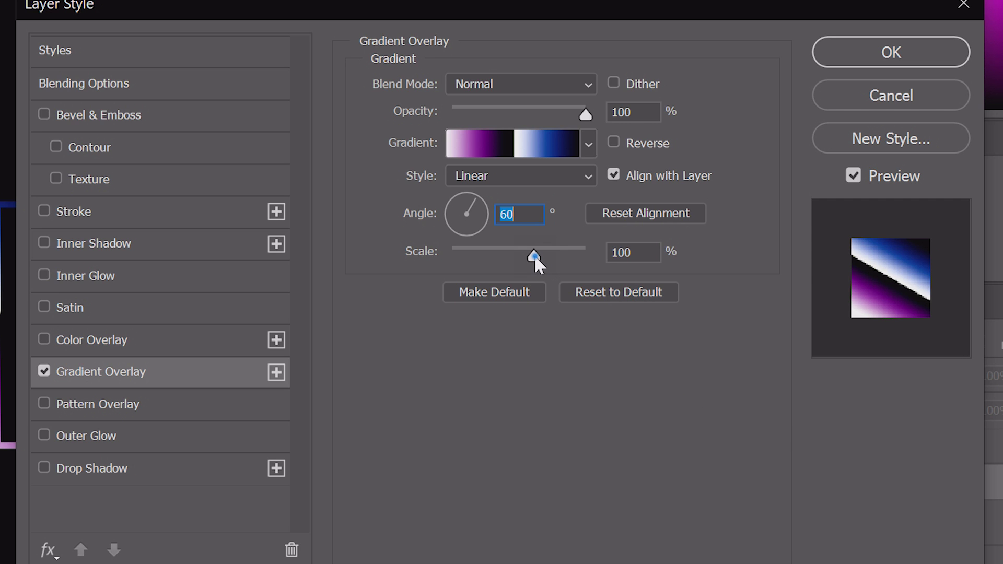
{"action": "left_click_drag", "start_coordinate": [534, 255], "coordinate": [555, 250]}
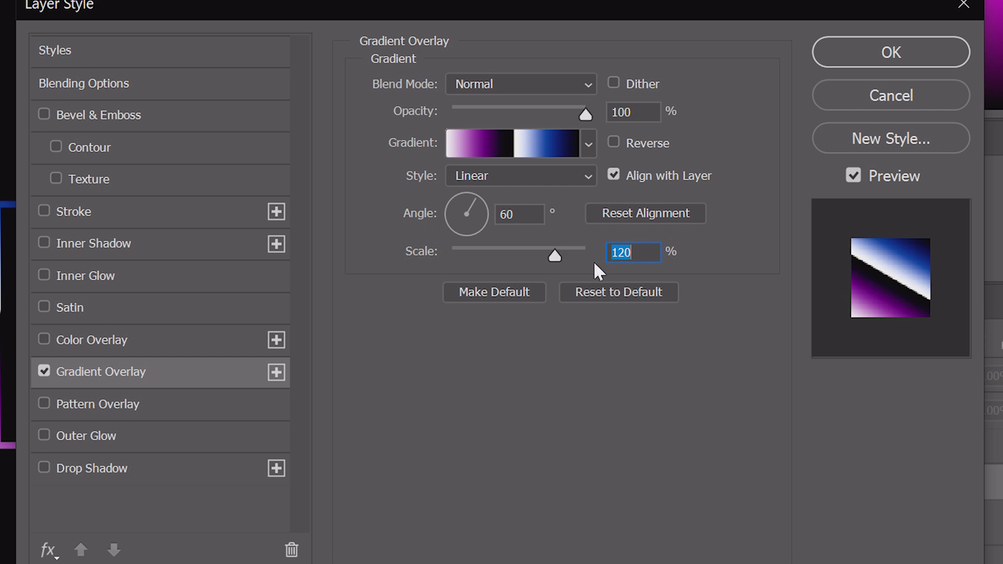
{"action": "left_click", "coordinate": [497, 89]}
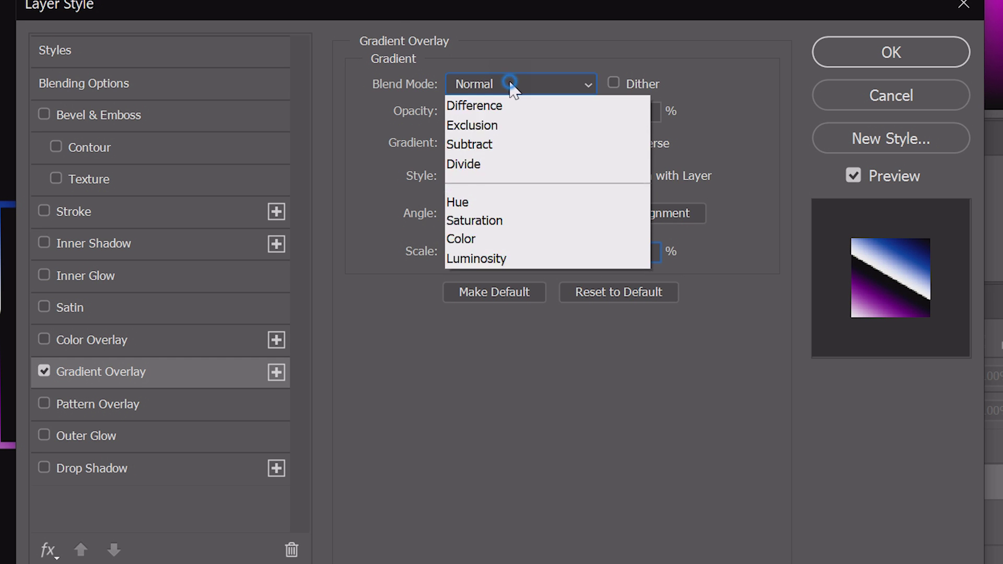
{"action": "left_click", "coordinate": [568, 84]}
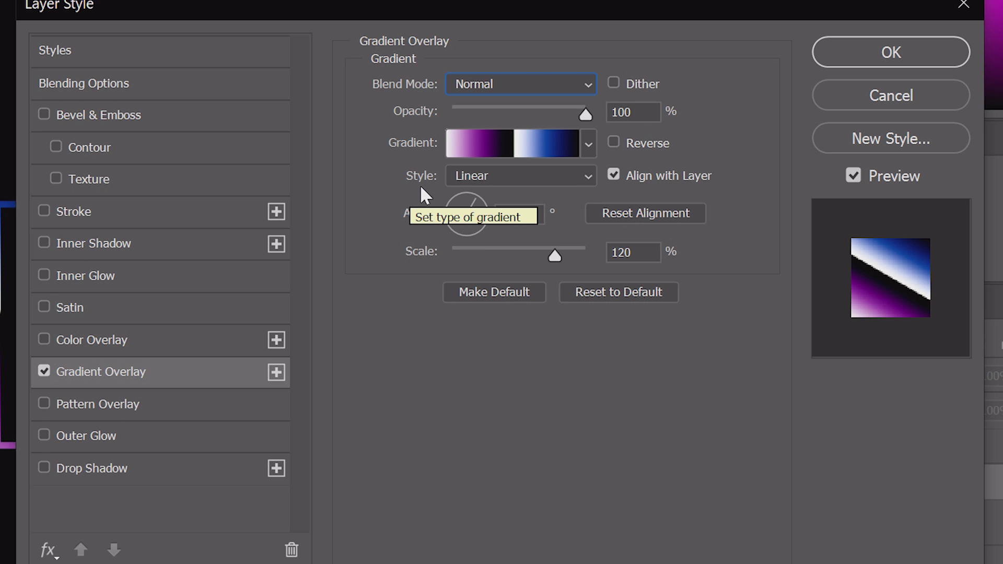
{"action": "left_click", "coordinate": [516, 142]}
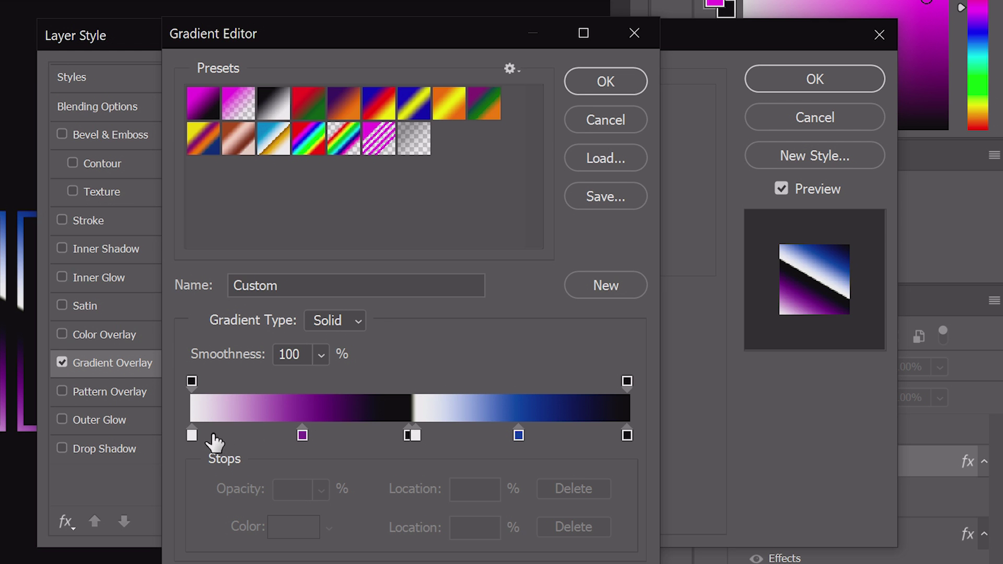
Recolour the gradient stops to alternating light cyan and dark blue.
{"action": "left_click", "coordinate": [192, 436]}
{"action": "left_click", "coordinate": [192, 436]}
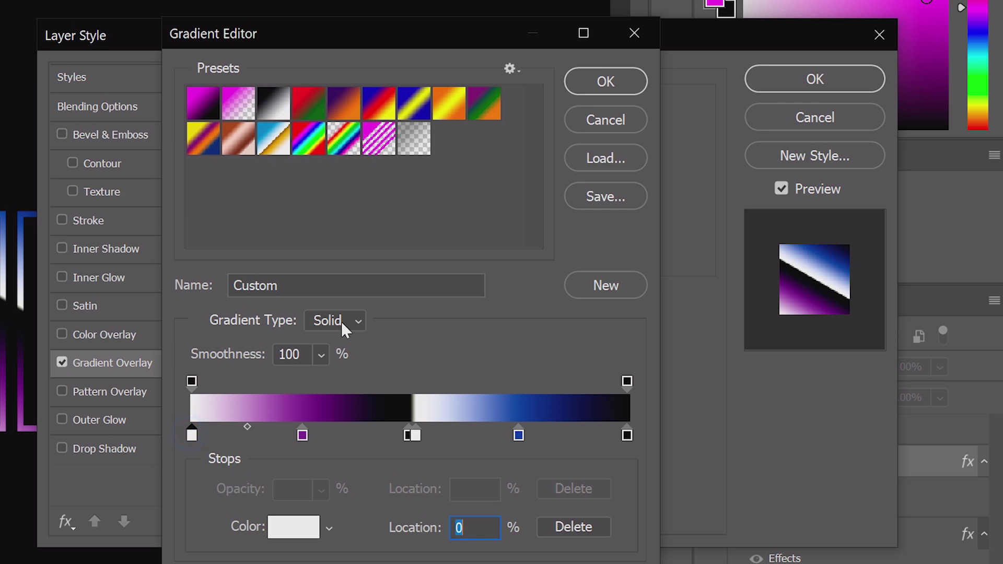
{"action": "left_click", "coordinate": [193, 436]}
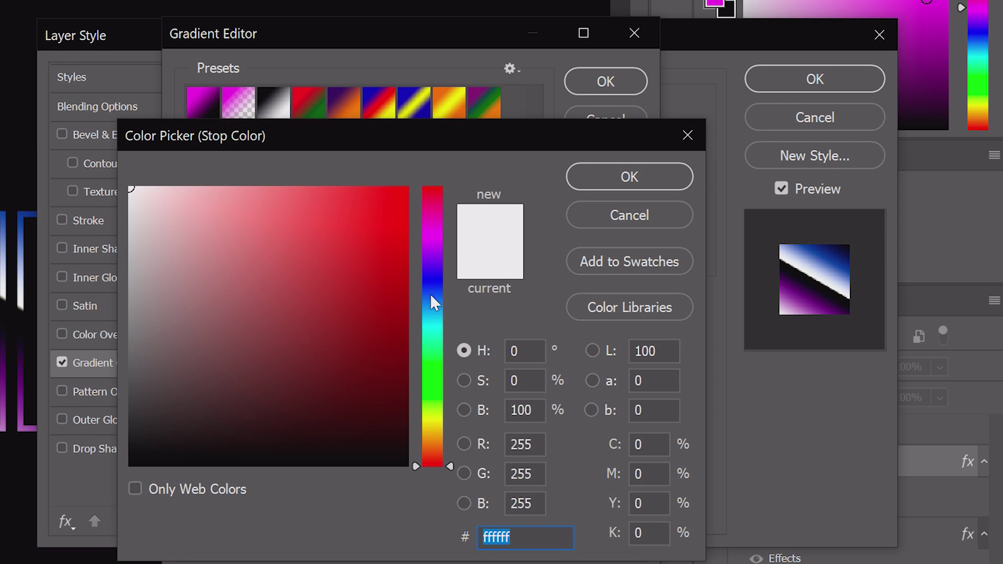
{"action": "mouse_move", "coordinate": [432, 298]}
{"action": "left_mouse_down"}
{"action": "mouse_move", "coordinate": [439, 330]}
{"action": "mouse_move", "coordinate": [419, 328]}
{"action": "left_mouse_up"}
{"action": "mouse_move", "coordinate": [225, 230]}
{"action": "left_mouse_down"}
{"action": "mouse_move", "coordinate": [212, 199]}
{"action": "mouse_move", "coordinate": [197, 186]}
{"action": "mouse_move", "coordinate": [185, 194]}
{"action": "left_mouse_up"}
{"action": "left_click", "coordinate": [620, 181]}
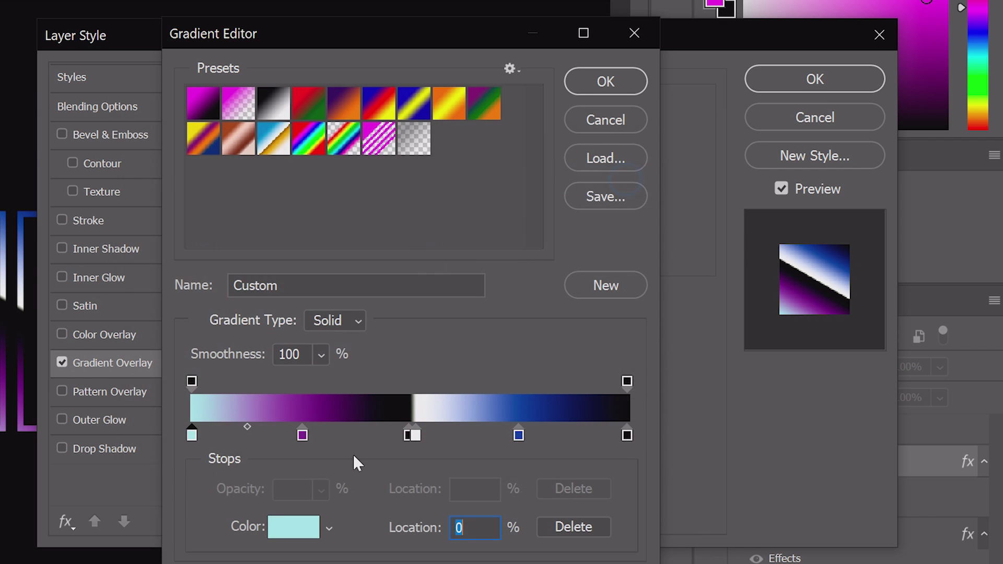
{"action": "double_click", "coordinate": [302, 436]}
{"action": "left_click", "coordinate": [432, 277]}
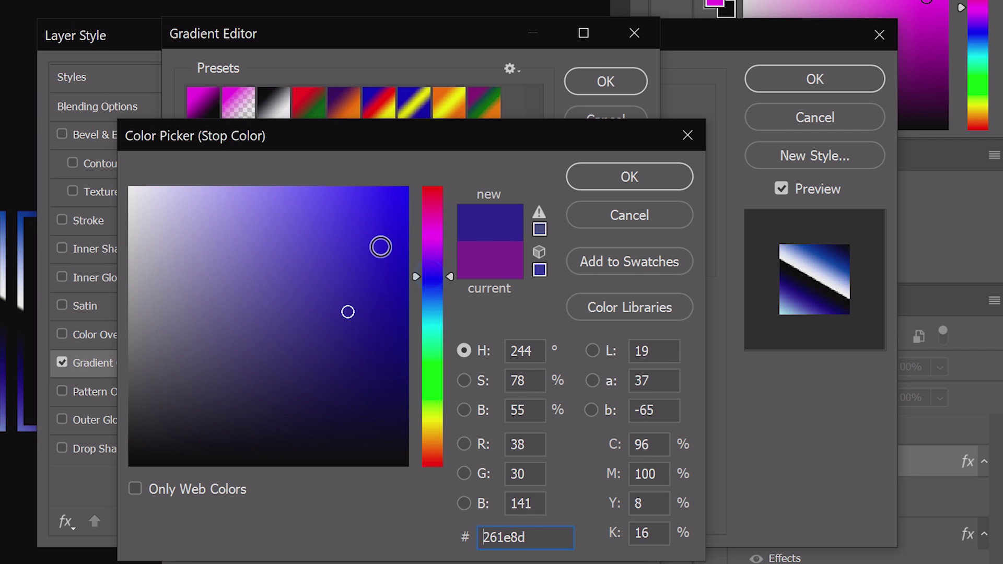
{"action": "left_click", "coordinate": [612, 173]}
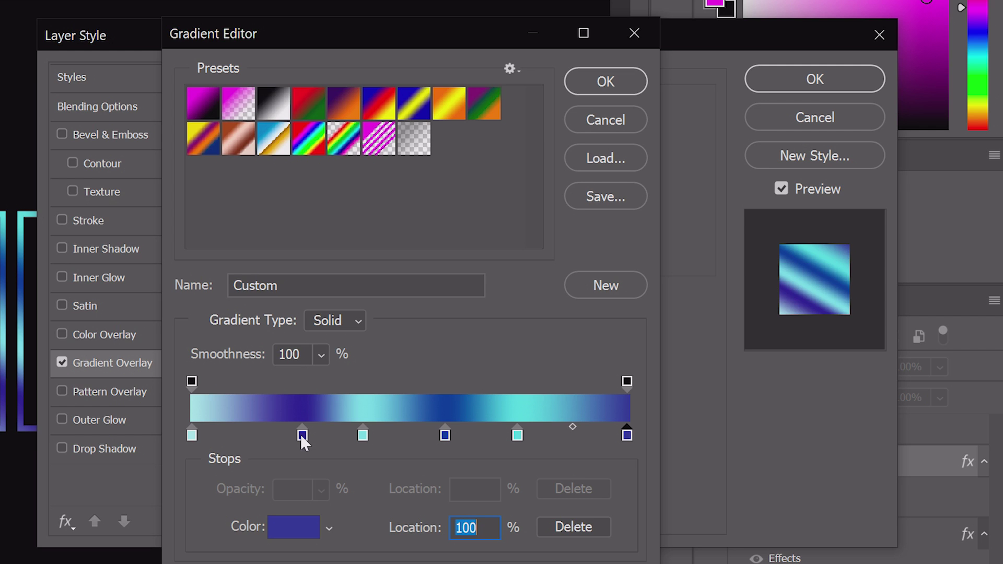
Reposition the stops to 17%, 35%, 55% and about 81%.
{"action": "left_click_drag", "start_coordinate": [303, 434], "coordinate": [266, 438]}
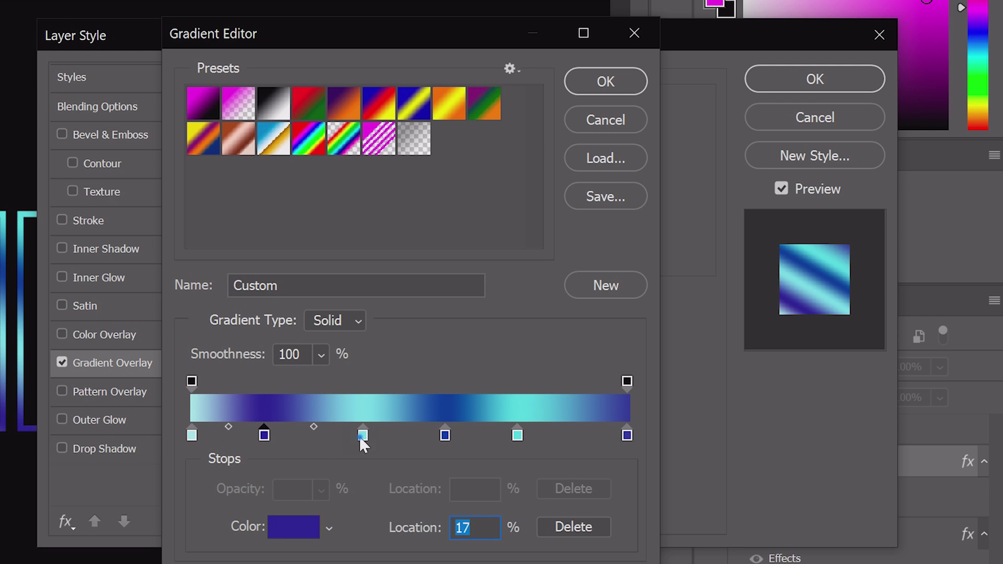
{"action": "left_click_drag", "start_coordinate": [362, 437], "coordinate": [342, 439]}
{"action": "left_click_drag", "start_coordinate": [445, 438], "coordinate": [430, 438]}
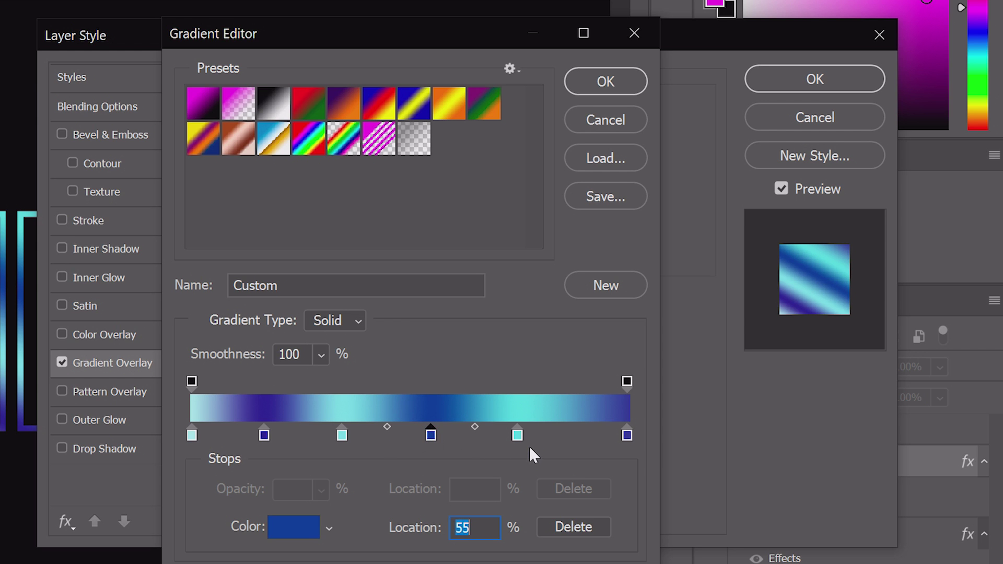
{"action": "left_click_drag", "start_coordinate": [517, 434], "coordinate": [545, 437]}
{"action": "left_click", "coordinate": [264, 435]}
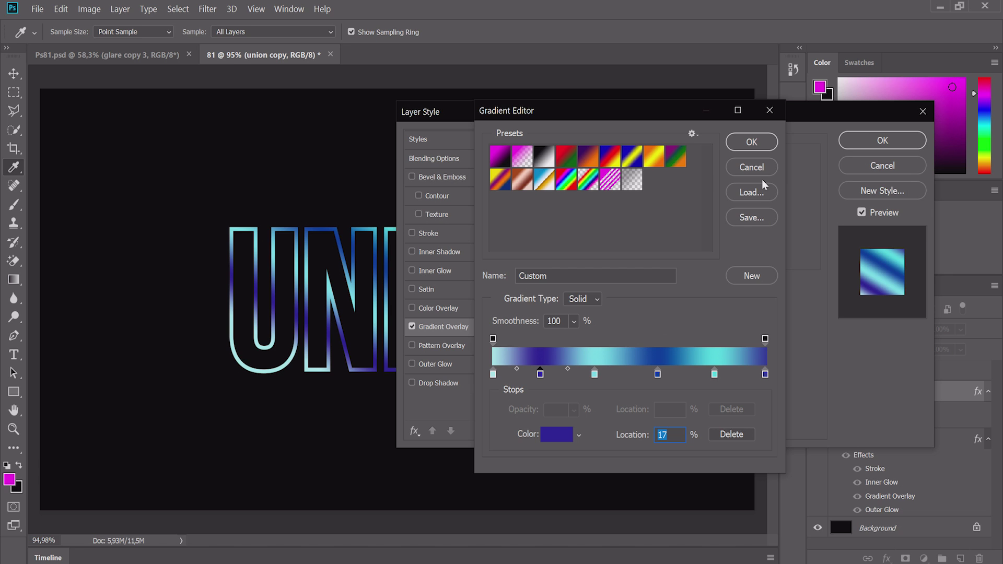
Apply the cyan-blue gradient overlay and make the union layer visible again.
{"action": "left_click", "coordinate": [764, 142]}
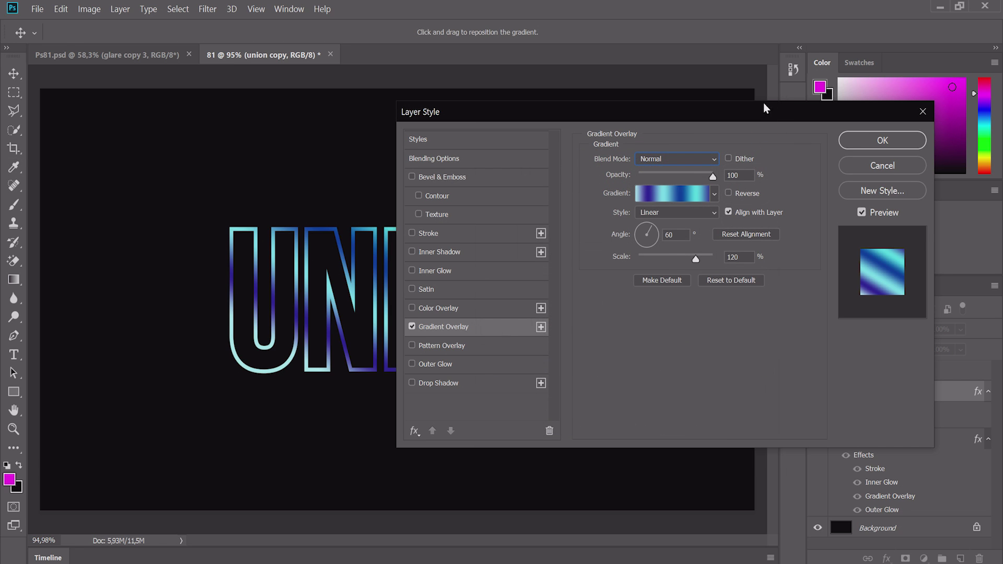
{"action": "left_click_drag", "start_coordinate": [764, 113], "coordinate": [622, 111]}
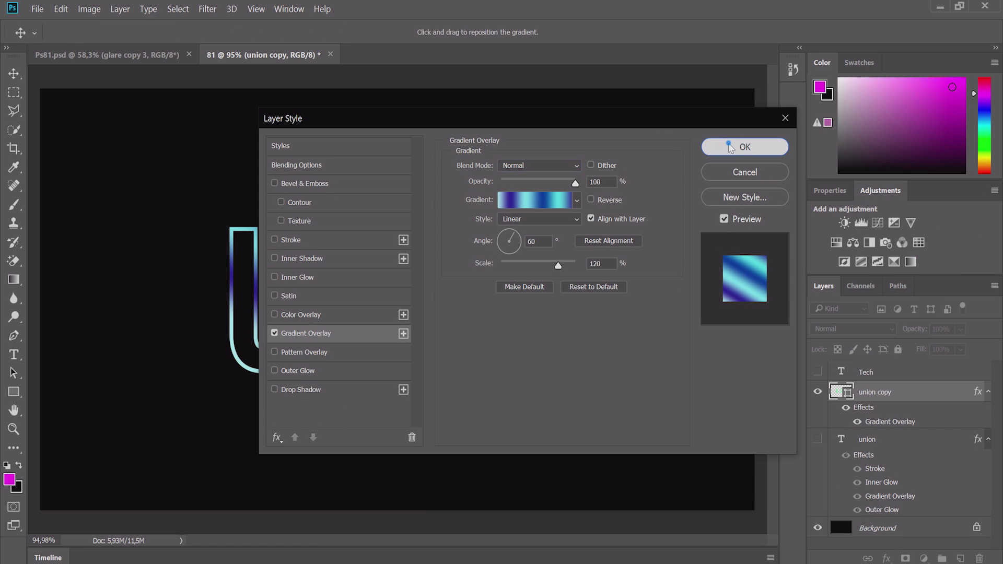
{"action": "left_click", "coordinate": [732, 142]}
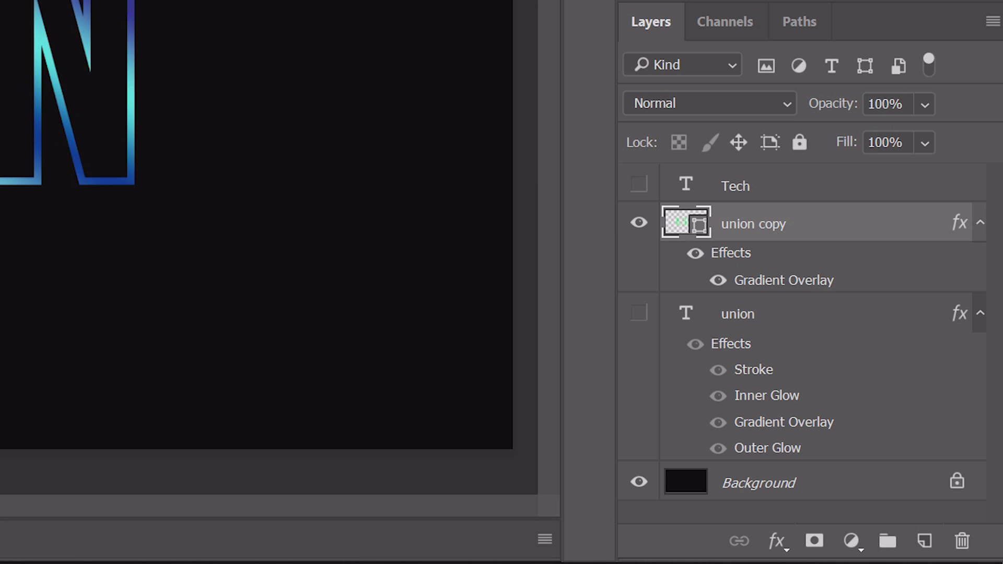
{"action": "left_click", "coordinate": [638, 318]}
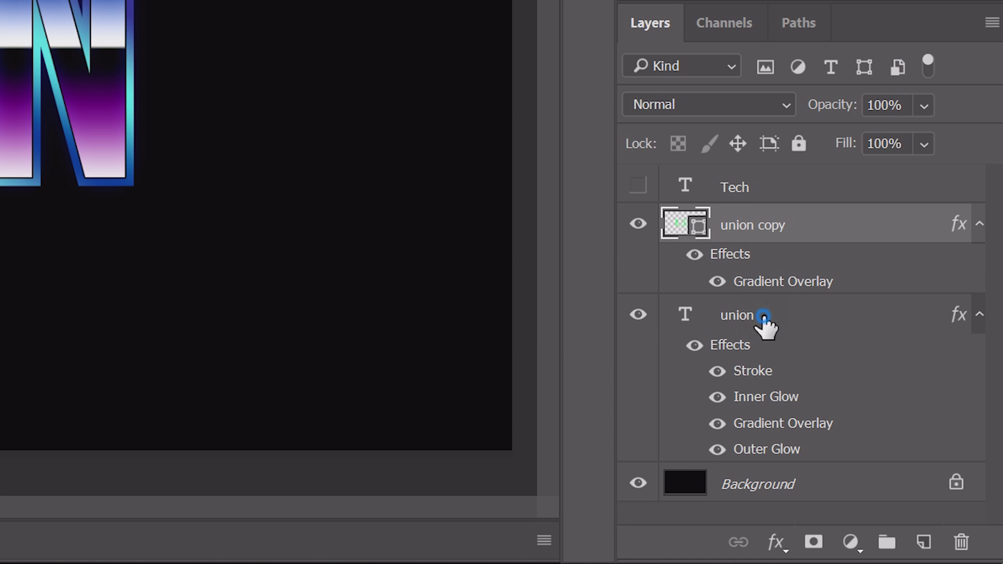
{"action": "left_click", "coordinate": [883, 441]}
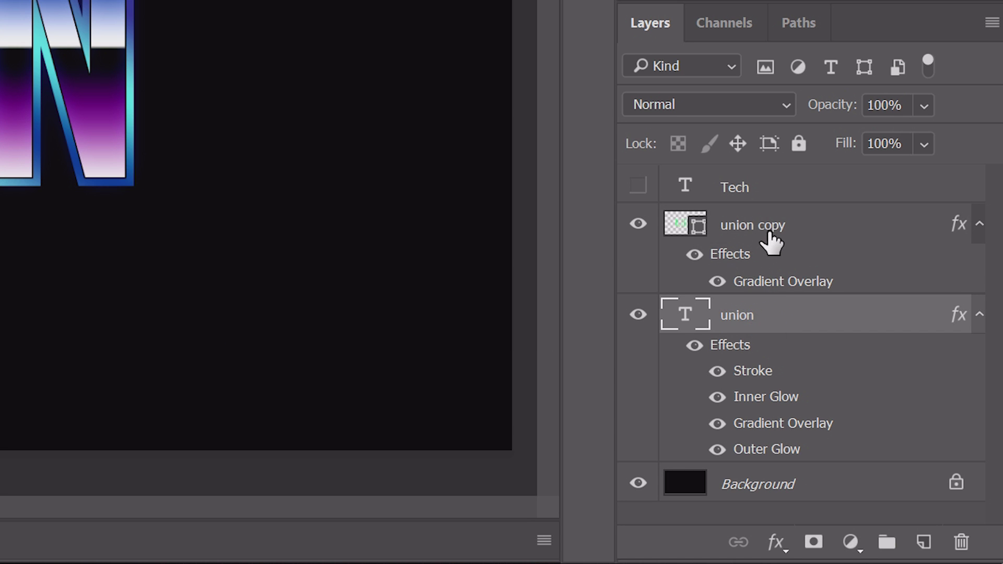
{"action": "left_click", "coordinate": [888, 396]}
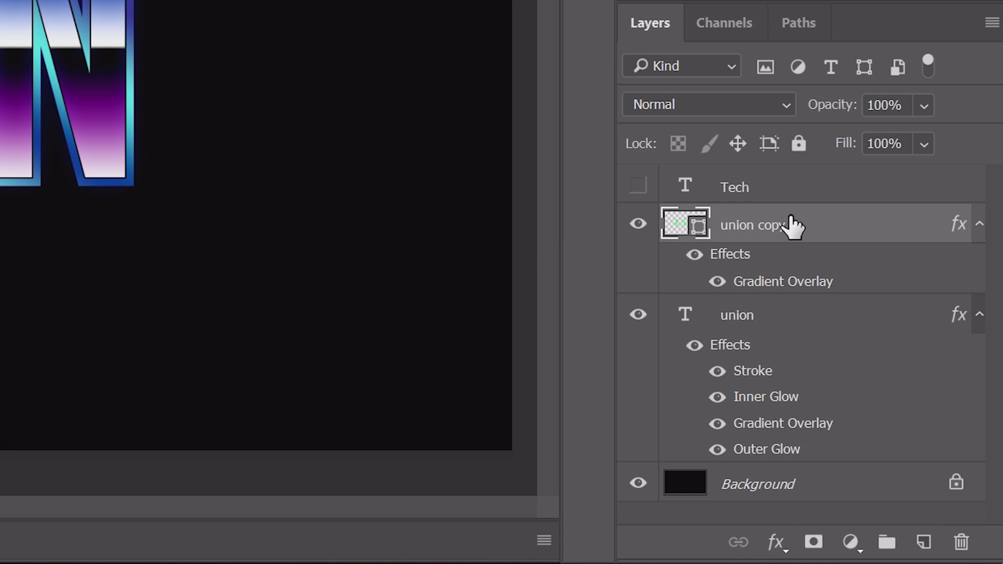
{"action": "left_click", "coordinate": [784, 189]}
{"action": "key", "text": "ctrl+z"}
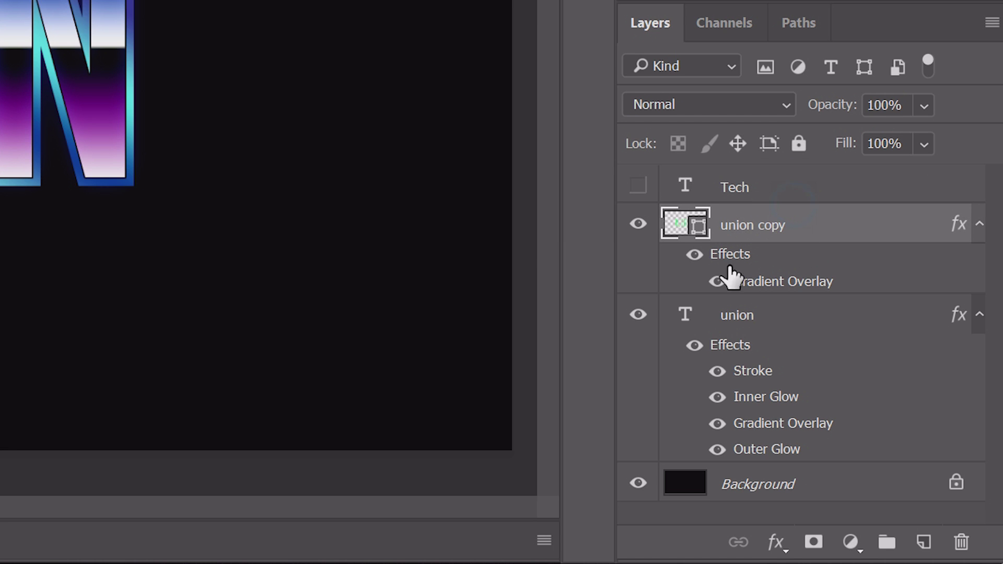
Add an empty layer, choose the Polygonal Lasso and zoom in on the U.
{"action": "left_click", "coordinate": [923, 543]}
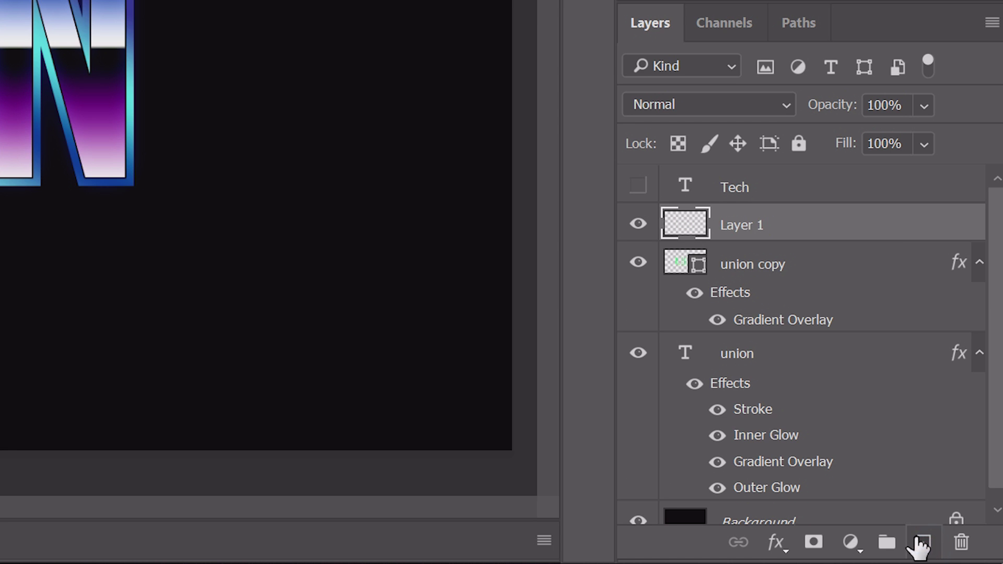
{"action": "mouse_move", "coordinate": [799, 227]}
{"action": "left_mouse_down"}
{"action": "mouse_move", "coordinate": [811, 213]}
{"action": "mouse_move", "coordinate": [804, 222]}
{"action": "left_mouse_up"}
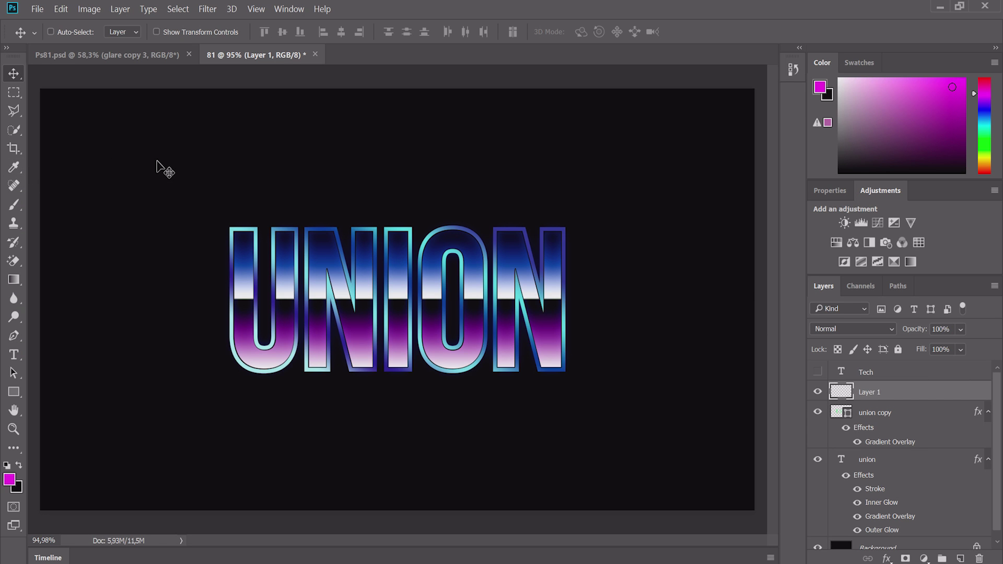
{"action": "left_click", "coordinate": [13, 111]}
{"action": "scroll", "coordinate": [167, 264], "scroll_direction": "up", "scroll_amount": 5}
{"action": "scroll", "coordinate": [259, 188], "scroll_direction": "up", "scroll_amount": 2}
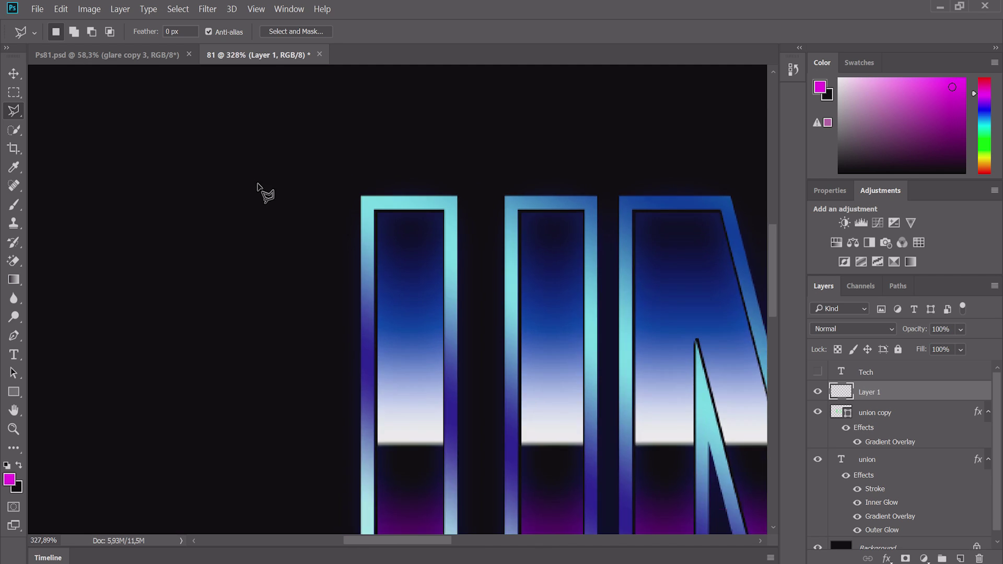
{"action": "scroll", "coordinate": [410, 218], "scroll_direction": "up", "scroll_amount": 3}
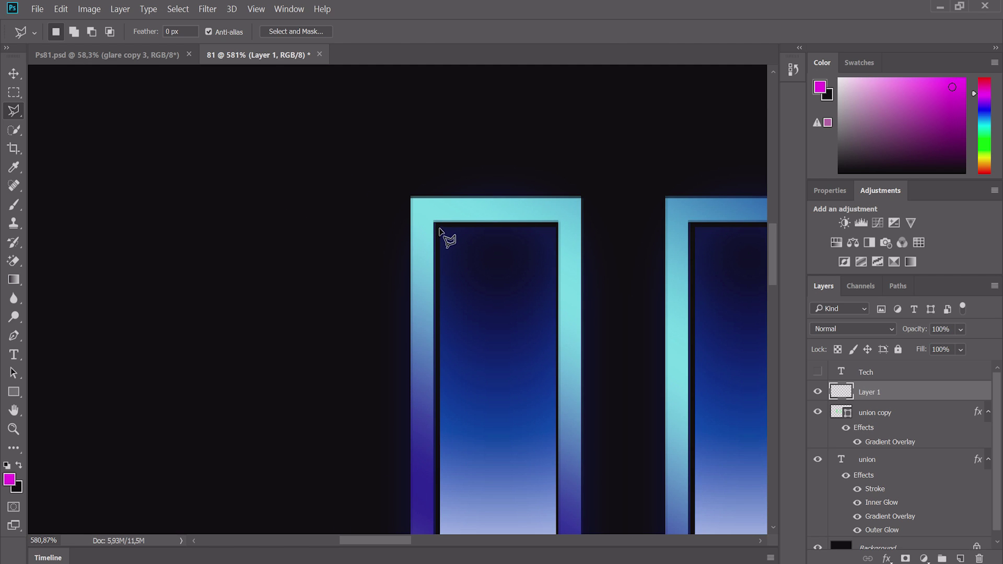
Select a four-corner trapezoid along the top bar of the U.
{"action": "left_click", "coordinate": [436, 225]}
{"action": "left_click", "coordinate": [410, 198]}
{"action": "left_click", "coordinate": [582, 198]}
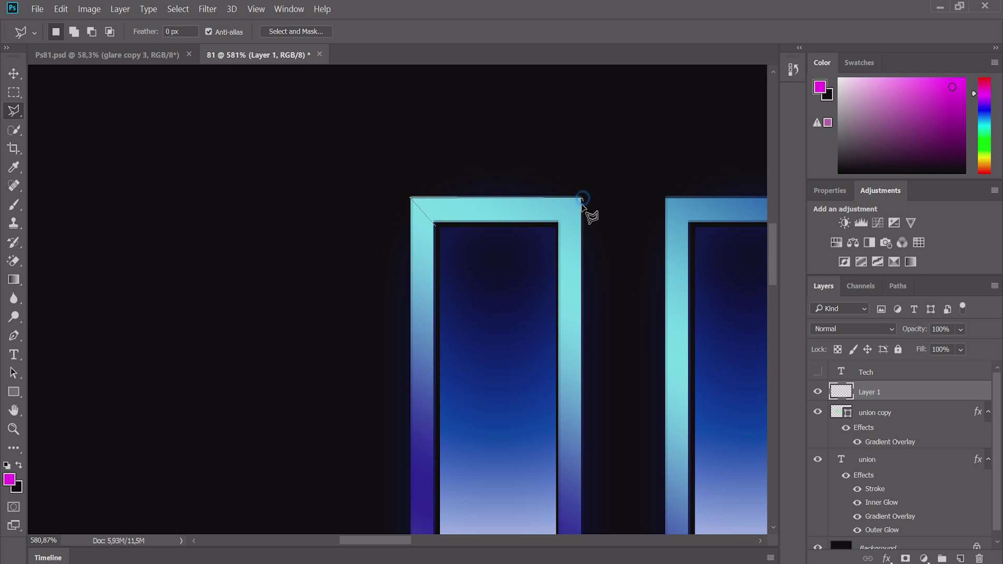
{"action": "left_click", "coordinate": [557, 226]}
{"action": "double_click", "coordinate": [434, 225]}
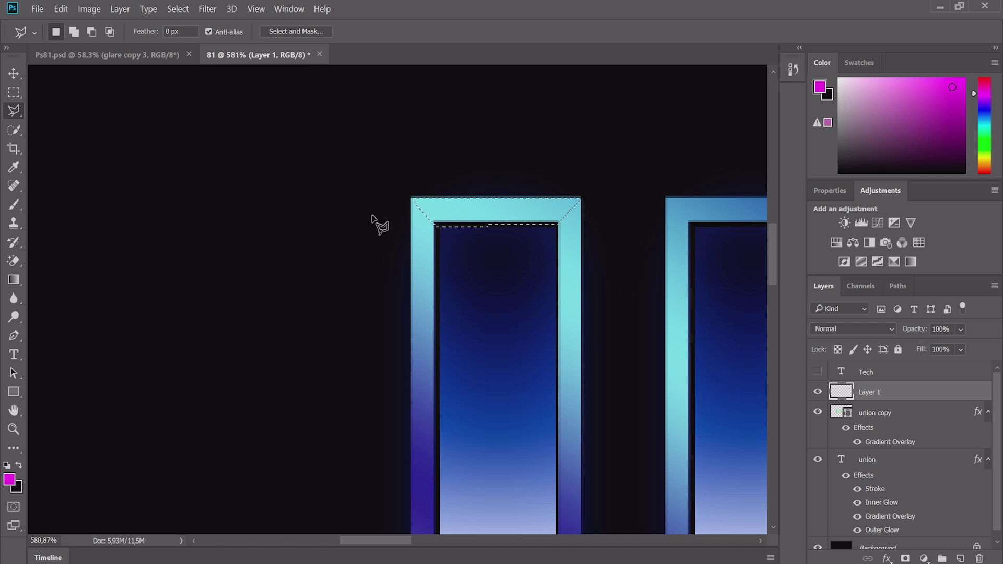
{"action": "left_click", "coordinate": [13, 279]}
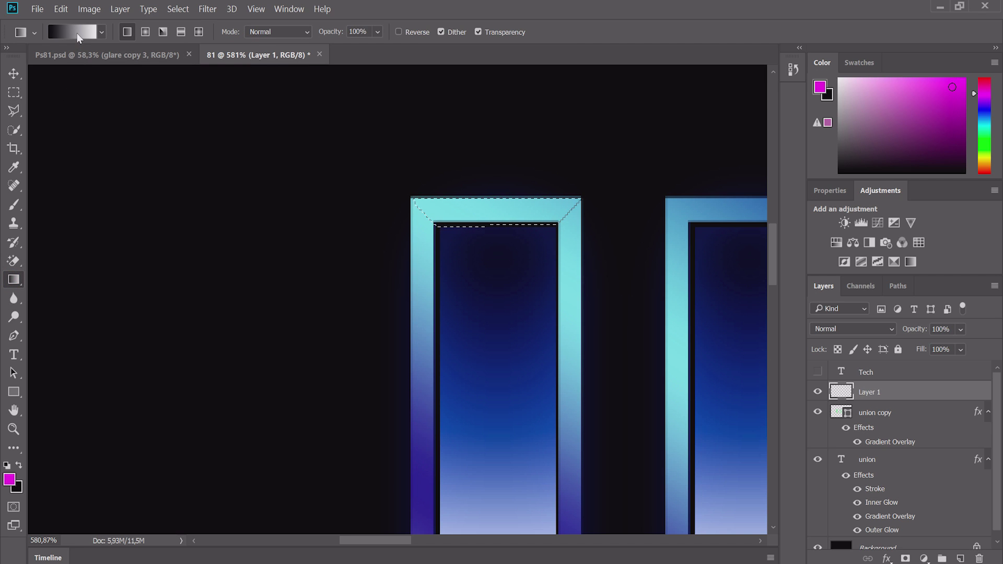
Fill the top-bar trapezoid with the Black, White gradient preset and deselect.
{"action": "left_click", "coordinate": [77, 33]}
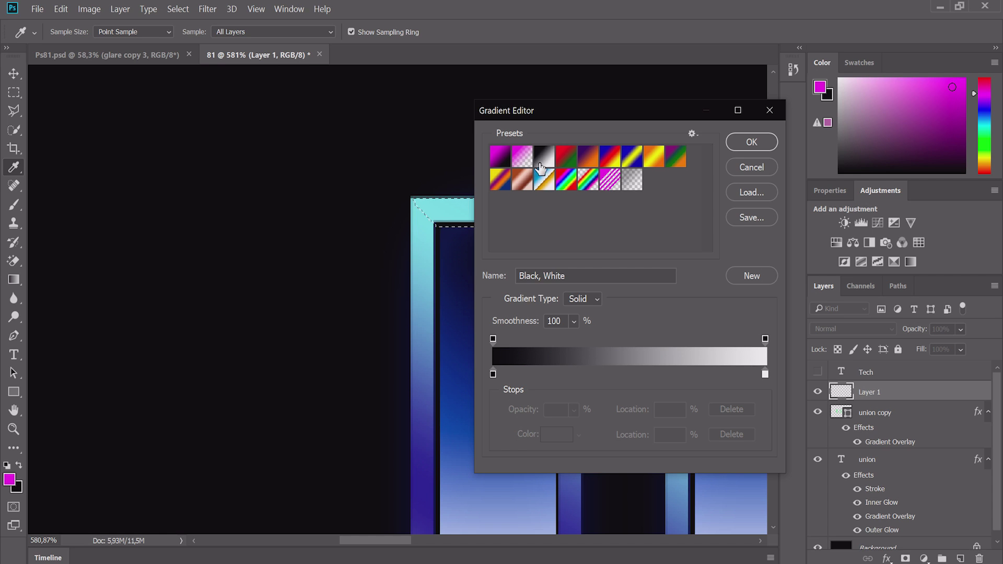
{"action": "left_click", "coordinate": [767, 145]}
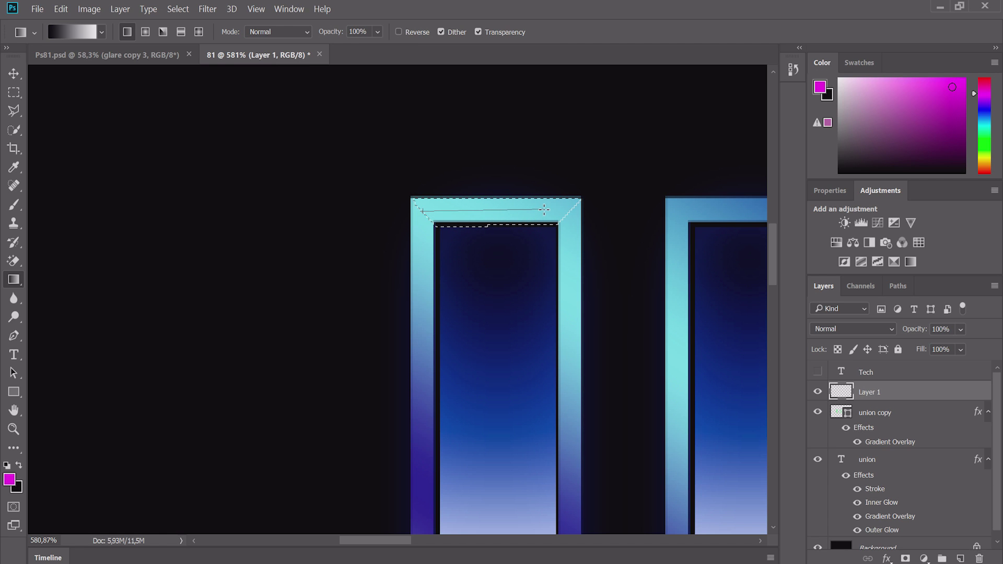
{"action": "left_click_drag", "start_coordinate": [538, 210], "coordinate": [546, 211]}
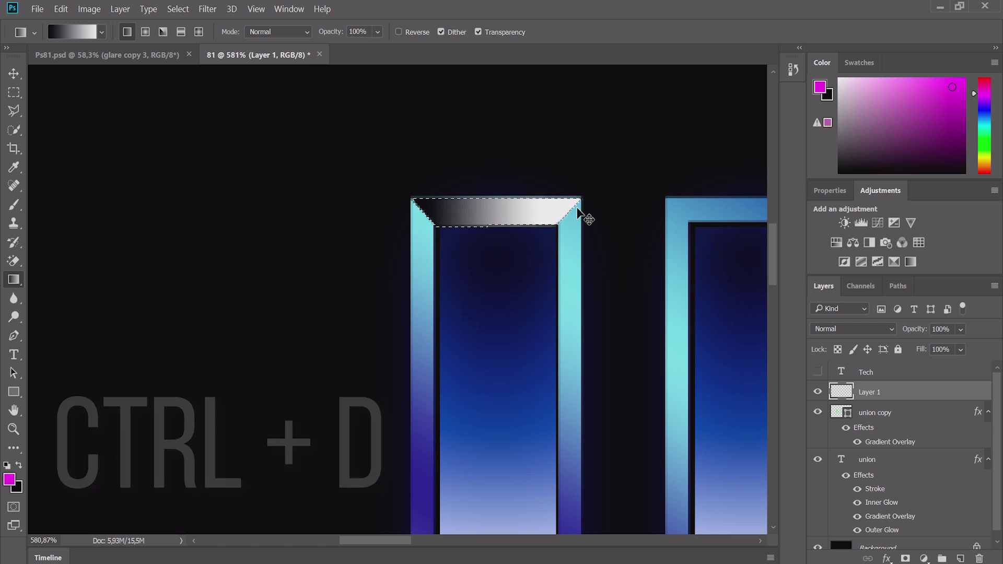
{"action": "key", "text": "ctrl+d"}
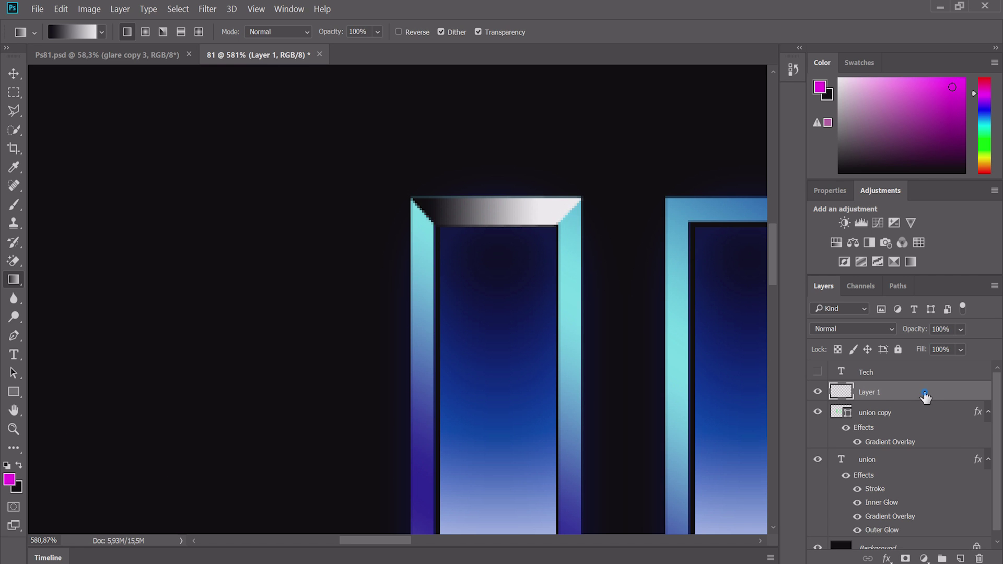
Switch Layer 1 to Color Burn and re-drag the gradient to darken the U's top-left corner.
{"action": "left_click", "coordinate": [877, 329]}
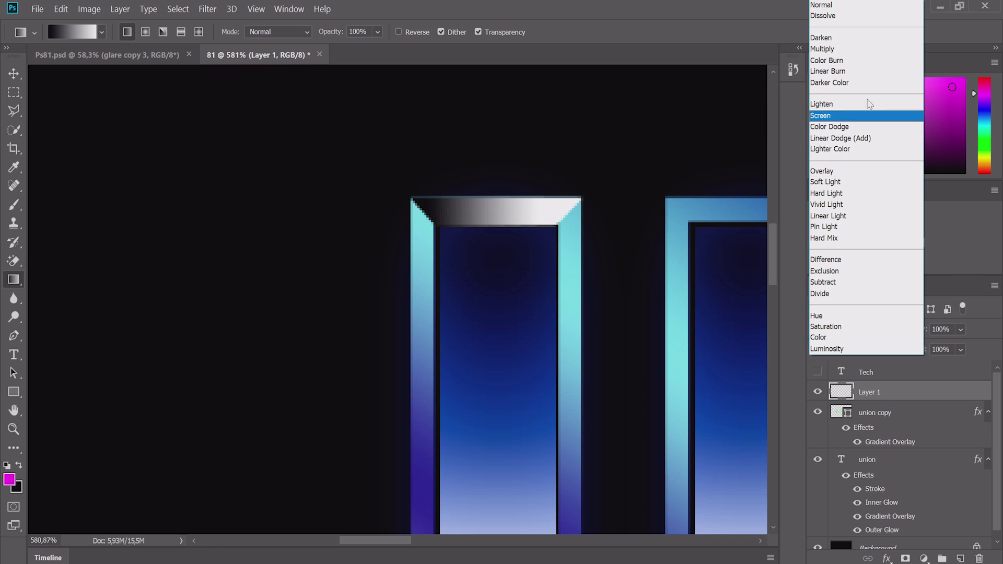
{"action": "left_click", "coordinate": [863, 61]}
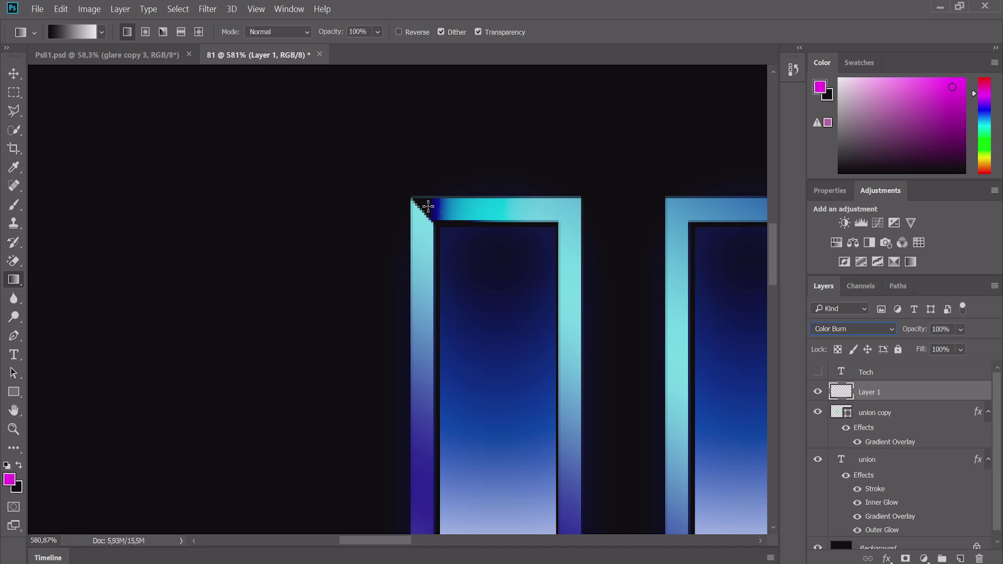
{"action": "left_click_drag", "start_coordinate": [436, 208], "coordinate": [473, 211]}
{"action": "left_click_drag", "start_coordinate": [775, 247], "coordinate": [772, 255]}
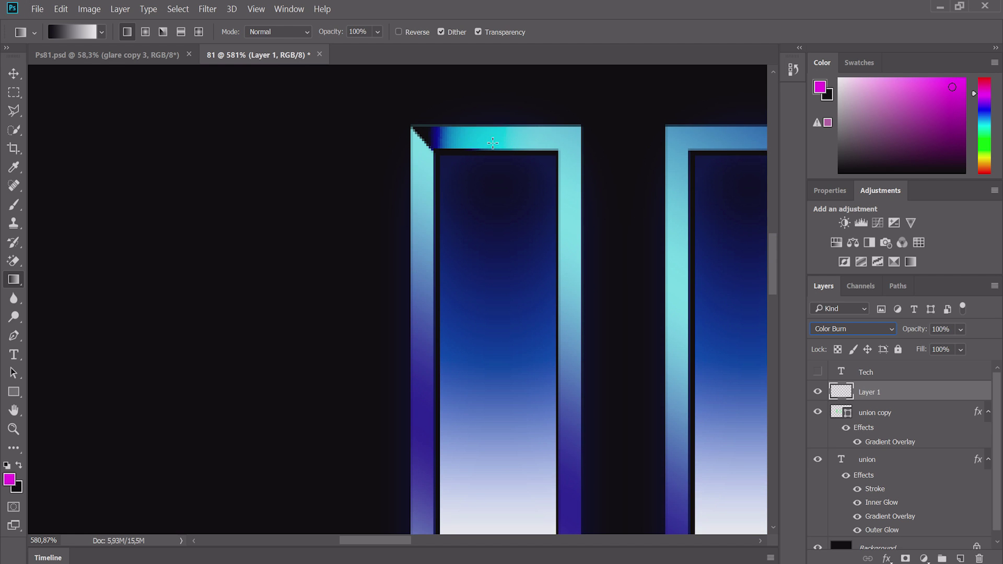
{"action": "scroll", "coordinate": [376, 204], "scroll_direction": "down", "scroll_amount": 4}
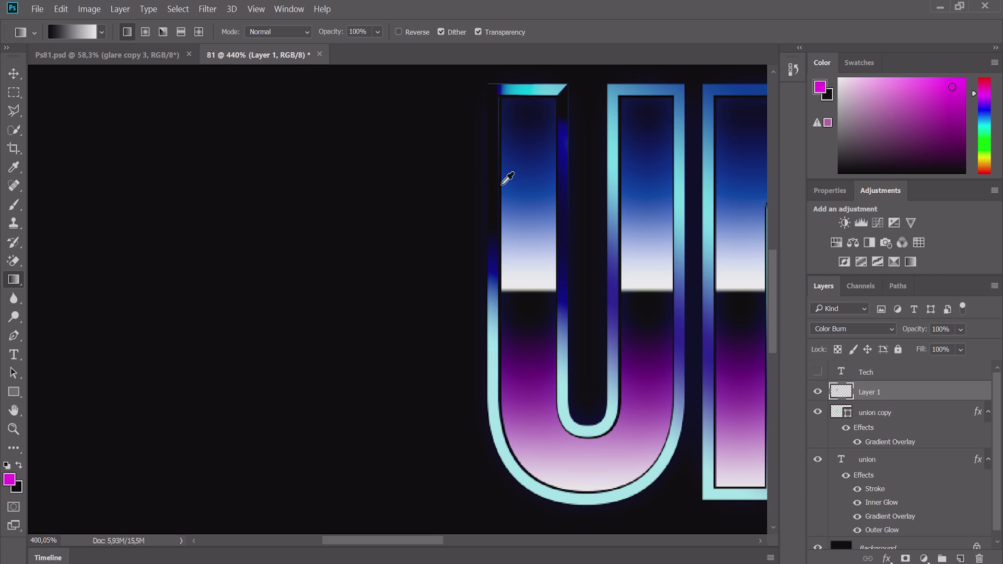
Outline a facet on the U with the Polygonal Lasso, then cancel the unfinished selection.
{"action": "scroll", "coordinate": [505, 182], "scroll_direction": "up", "scroll_amount": 3}
{"action": "key", "text": "l"}
{"action": "left_click", "coordinate": [502, 148]}
{"action": "left_click", "coordinate": [608, 193]}
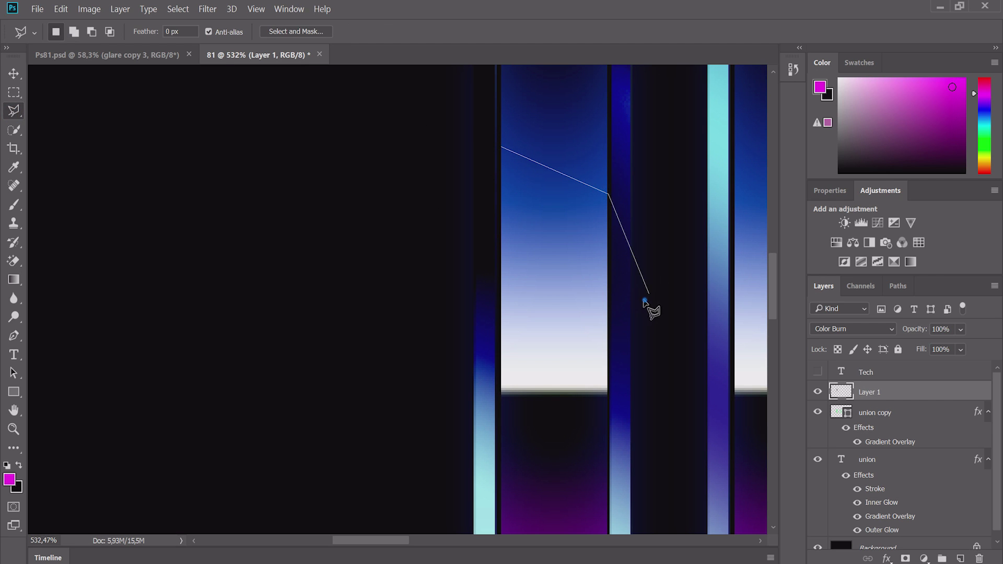
{"action": "left_click", "coordinate": [644, 299]}
{"action": "left_click", "coordinate": [565, 354]}
{"action": "left_click", "coordinate": [456, 331]}
{"action": "left_click", "coordinate": [445, 244]}
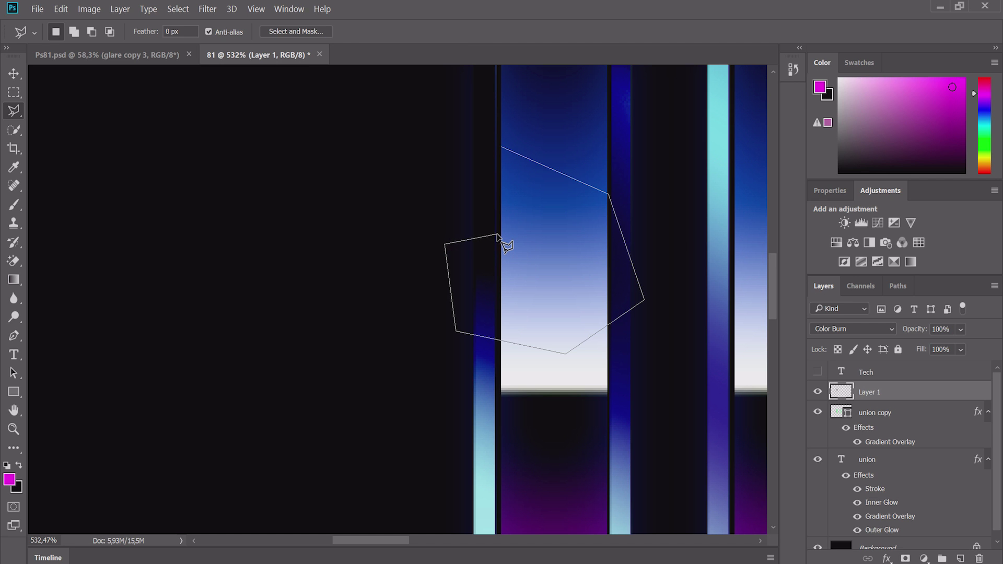
{"action": "key", "text": "Escape"}
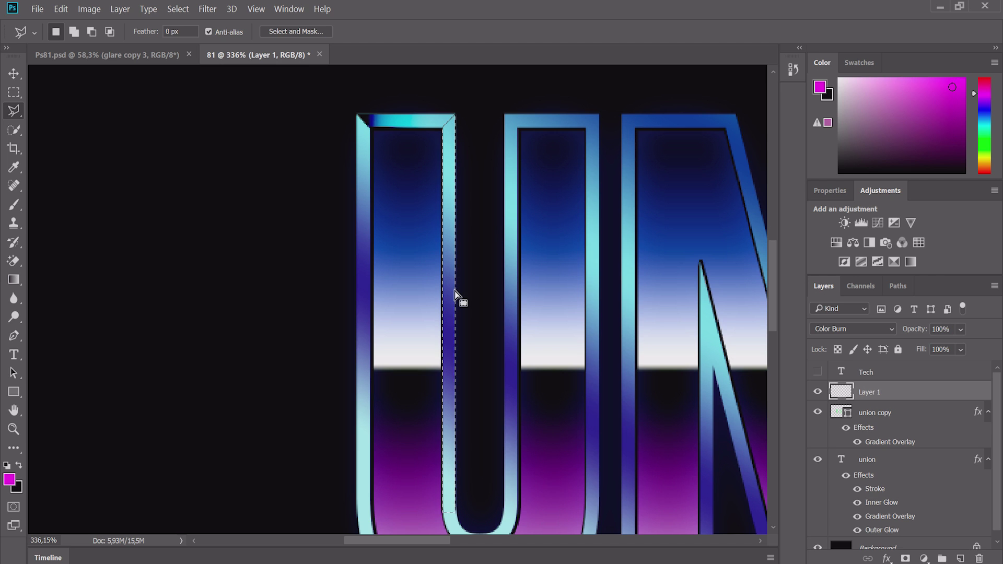
Zoom around the U's left vertical bevel and switch to the Gradient tool.
{"action": "scroll", "coordinate": [459, 298], "scroll_direction": "down", "scroll_amount": 3}
{"action": "scroll", "coordinate": [460, 313], "scroll_direction": "down", "scroll_amount": 2}
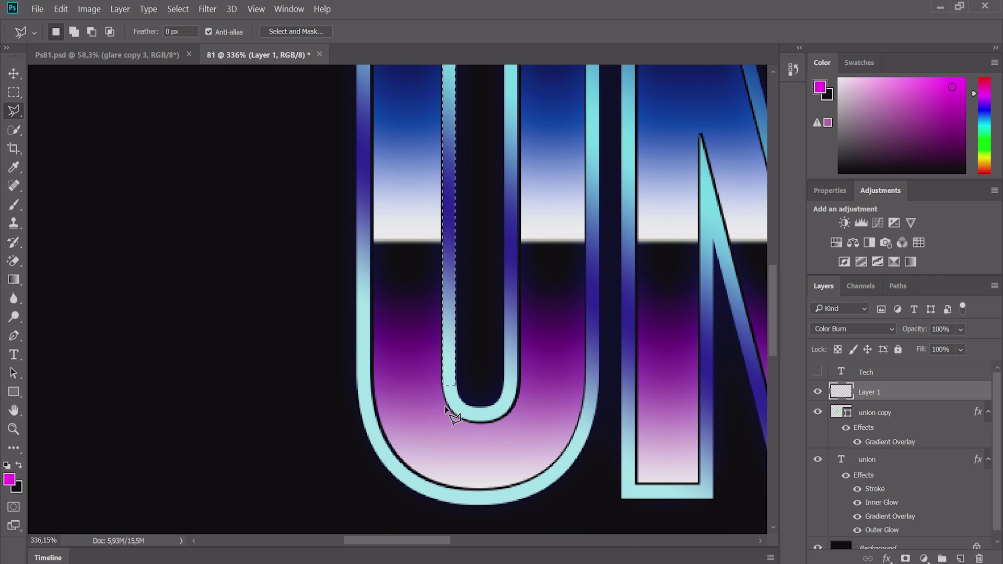
{"action": "scroll", "coordinate": [445, 312], "scroll_direction": "up", "scroll_amount": 3}
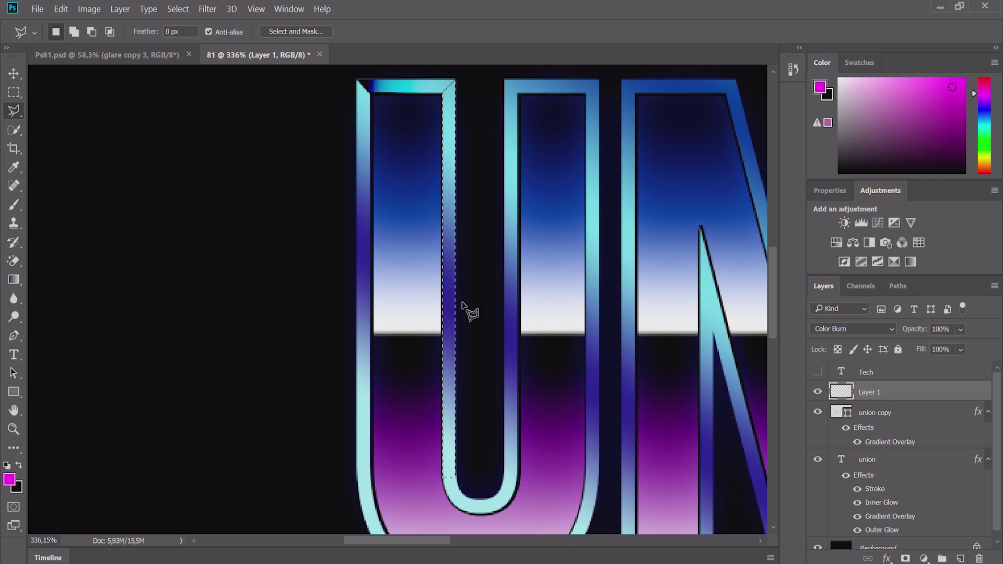
{"action": "scroll", "coordinate": [430, 415], "scroll_direction": "up", "scroll_amount": 1}
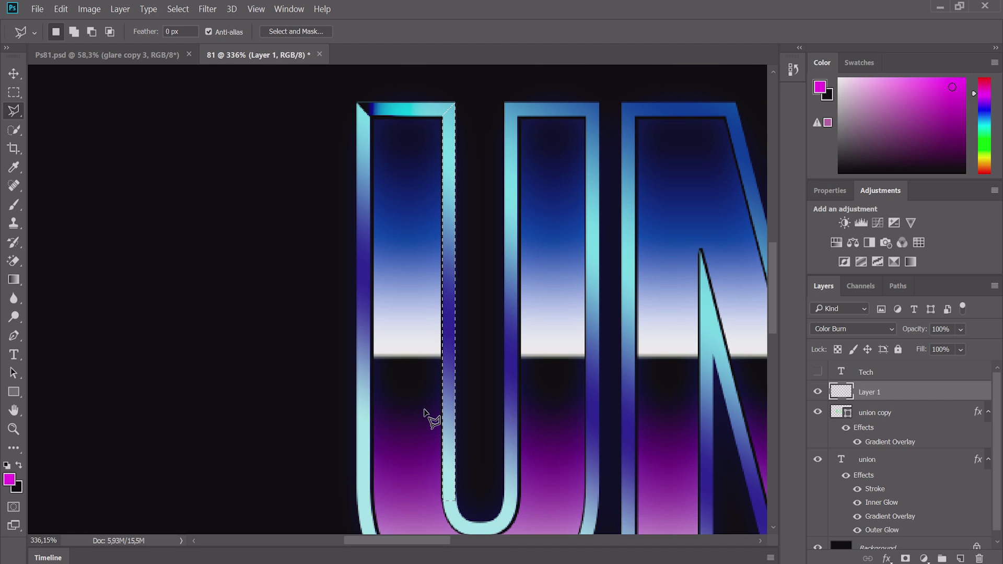
{"action": "scroll", "coordinate": [425, 415], "scroll_direction": "up", "scroll_amount": 3}
{"action": "scroll", "coordinate": [433, 410], "scroll_direction": "up", "scroll_amount": 2}
{"action": "scroll", "coordinate": [439, 410], "scroll_direction": "down", "scroll_amount": 4}
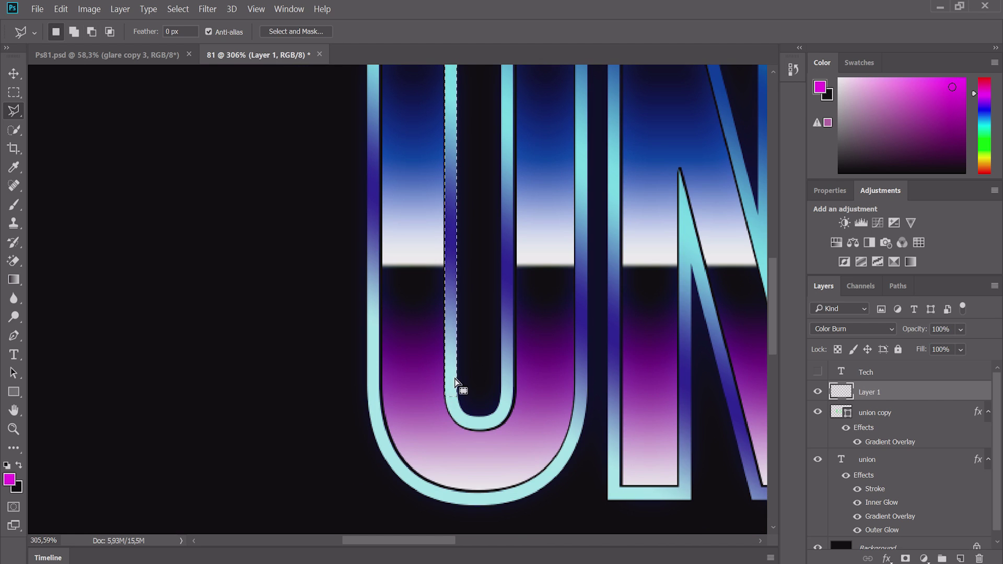
{"action": "scroll", "coordinate": [470, 293], "scroll_direction": "up", "scroll_amount": 1}
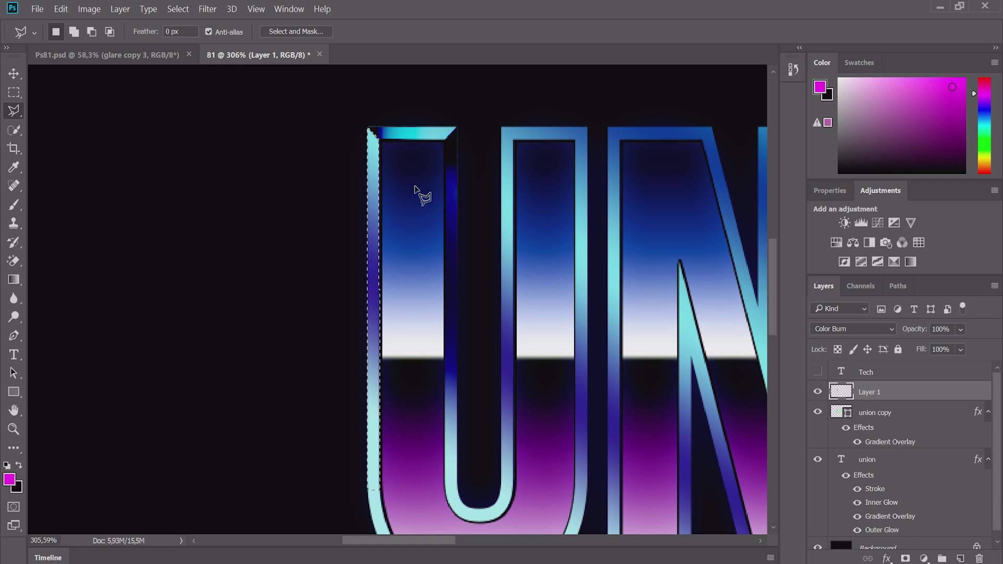
{"action": "left_click", "coordinate": [19, 285]}
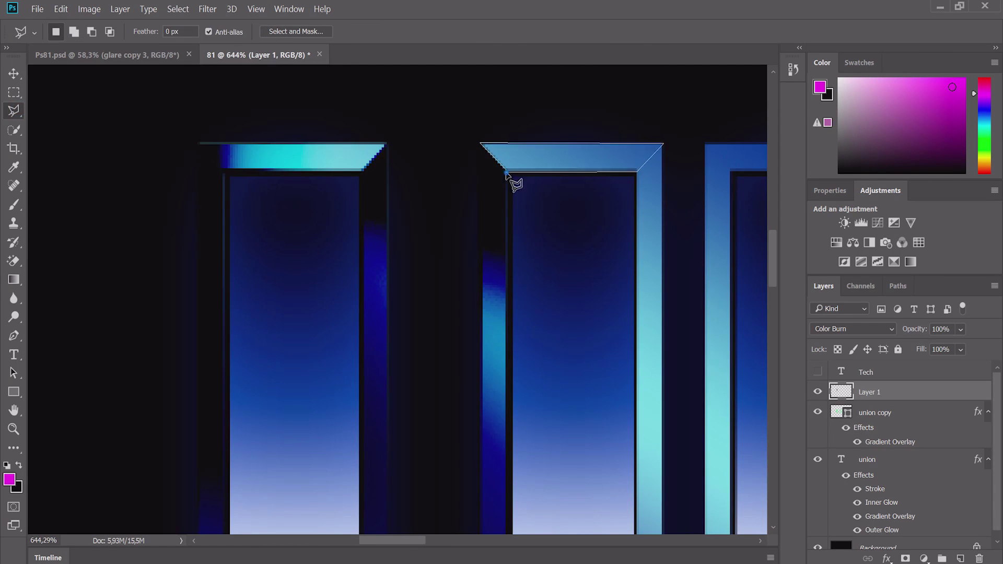
Trace a narrow Polygonal Lasso facet along the N's left stem and diagonal.
{"action": "scroll", "coordinate": [487, 191], "scroll_direction": "down", "scroll_amount": 3}
{"action": "scroll", "coordinate": [575, 209], "scroll_direction": "up", "scroll_amount": 5}
{"action": "scroll", "coordinate": [376, 448], "scroll_direction": "down", "scroll_amount": 5}
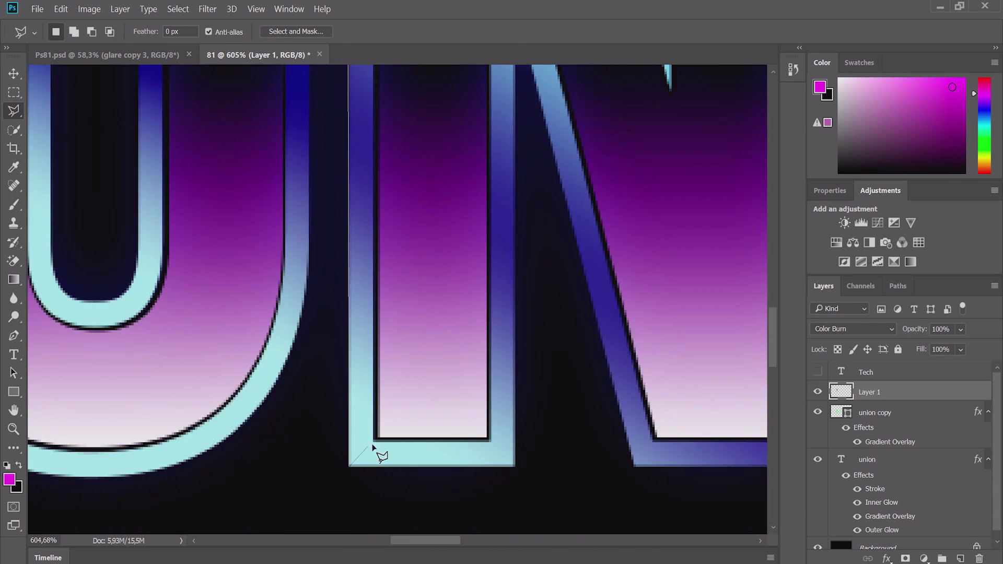
{"action": "scroll", "coordinate": [496, 370], "scroll_direction": "up", "scroll_amount": 3}
{"action": "scroll", "coordinate": [497, 369], "scroll_direction": "down", "scroll_amount": 3}
{"action": "scroll", "coordinate": [615, 331], "scroll_direction": "down", "scroll_amount": 3}
{"action": "key", "text": "l"}
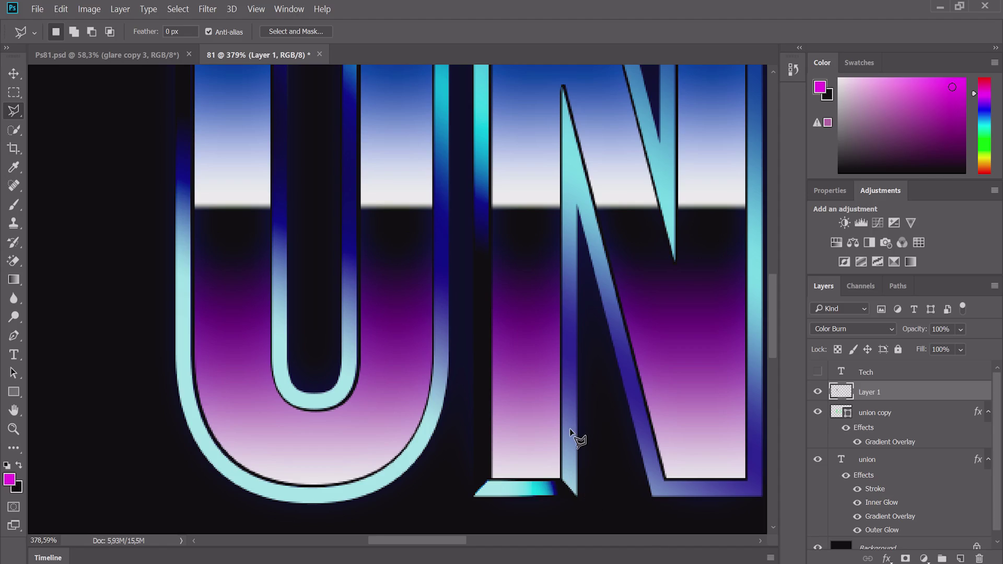
{"action": "scroll", "coordinate": [571, 431], "scroll_direction": "up", "scroll_amount": 5}
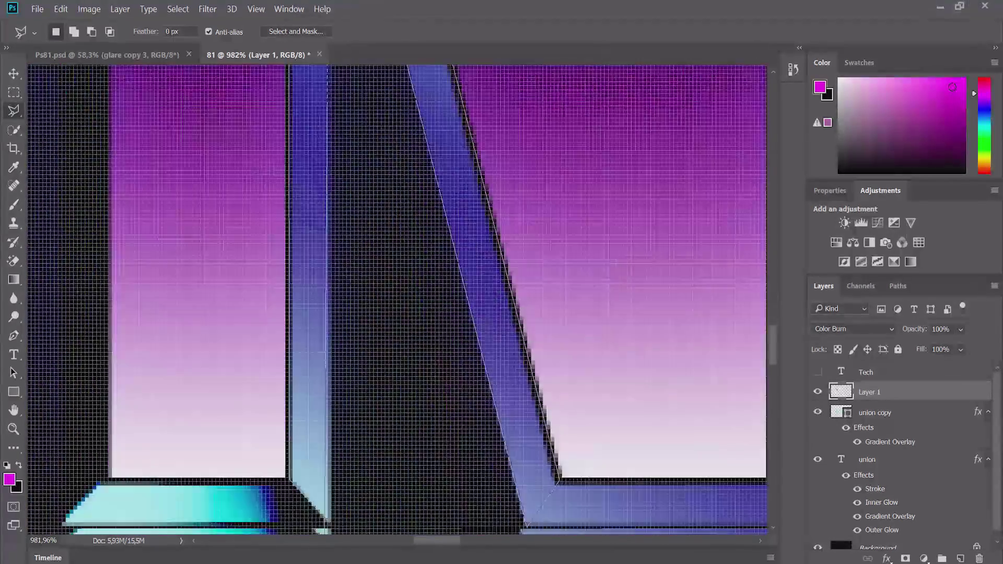
{"action": "scroll", "coordinate": [403, 157], "scroll_direction": "down", "scroll_amount": 4}
{"action": "scroll", "coordinate": [314, 107], "scroll_direction": "down", "scroll_amount": 1}
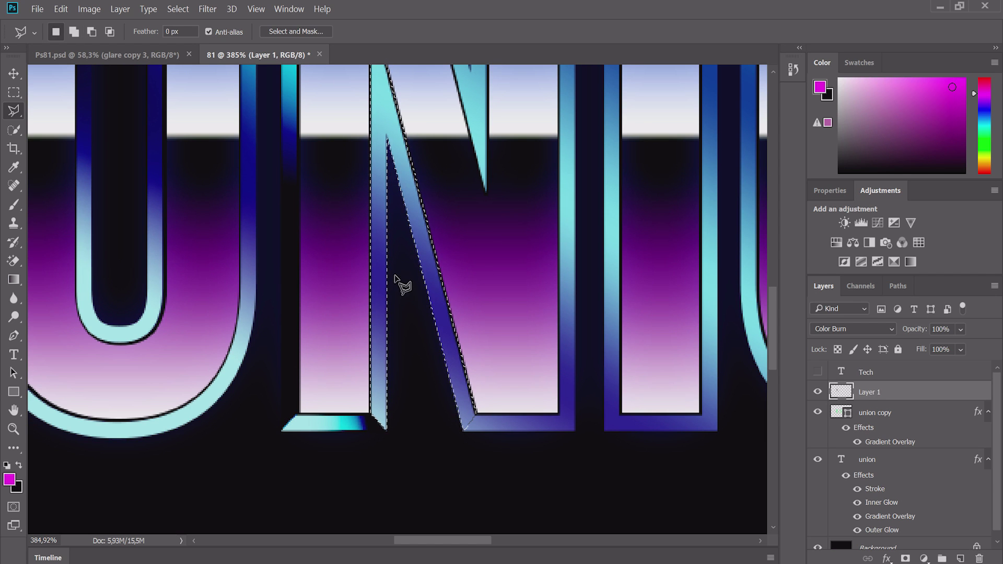
{"action": "scroll", "coordinate": [395, 275], "scroll_direction": "up", "scroll_amount": 3}
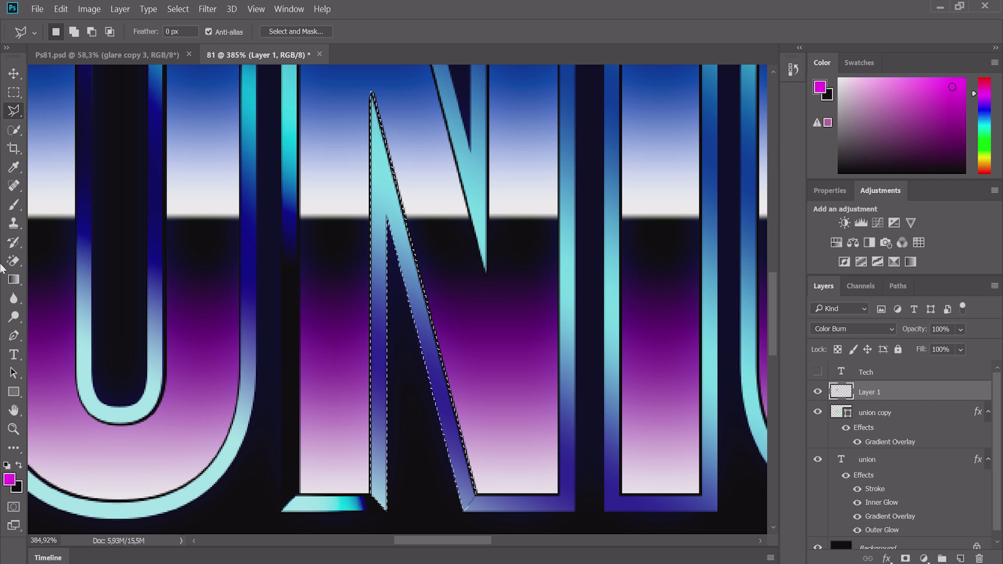
{"action": "key", "text": "g"}
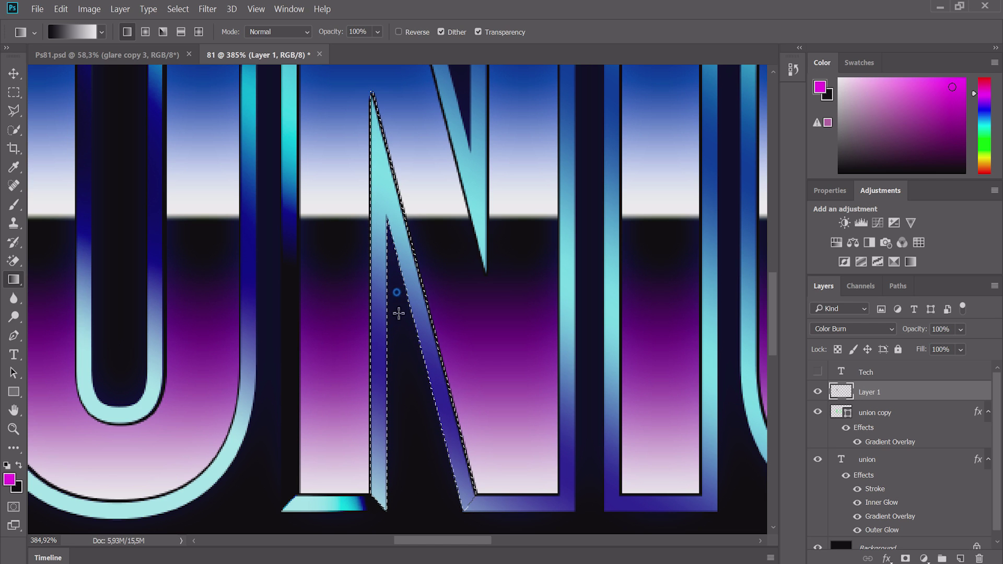
Shade the N's diagonal facet from dark to blue with a gradient, then deselect.
{"action": "left_click_drag", "start_coordinate": [398, 313], "coordinate": [427, 499]}
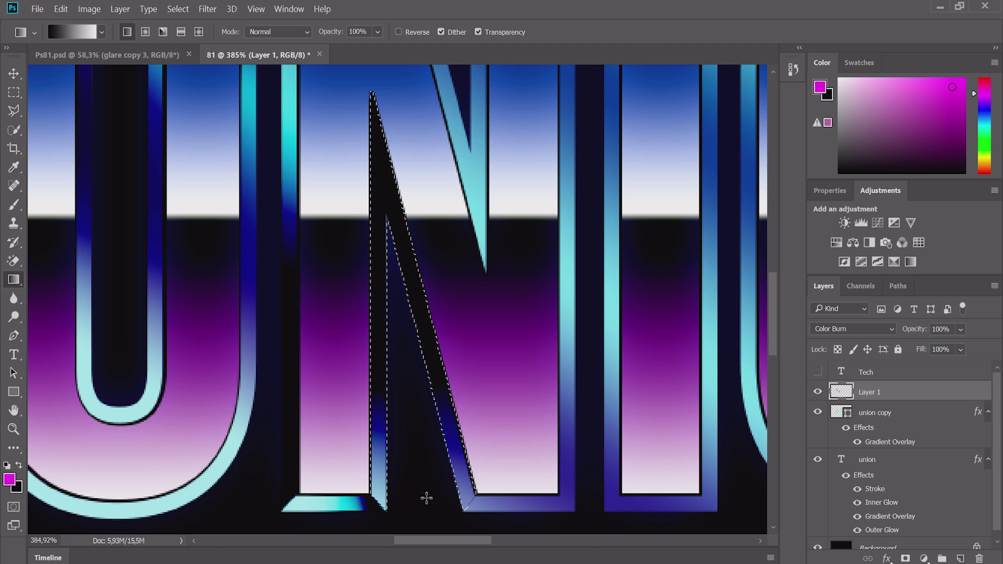
{"action": "key", "text": "ctrl+d"}
{"action": "scroll", "coordinate": [708, 405], "scroll_direction": "down", "scroll_amount": 5}
{"action": "scroll", "coordinate": [558, 534], "scroll_direction": "up", "scroll_amount": 4}
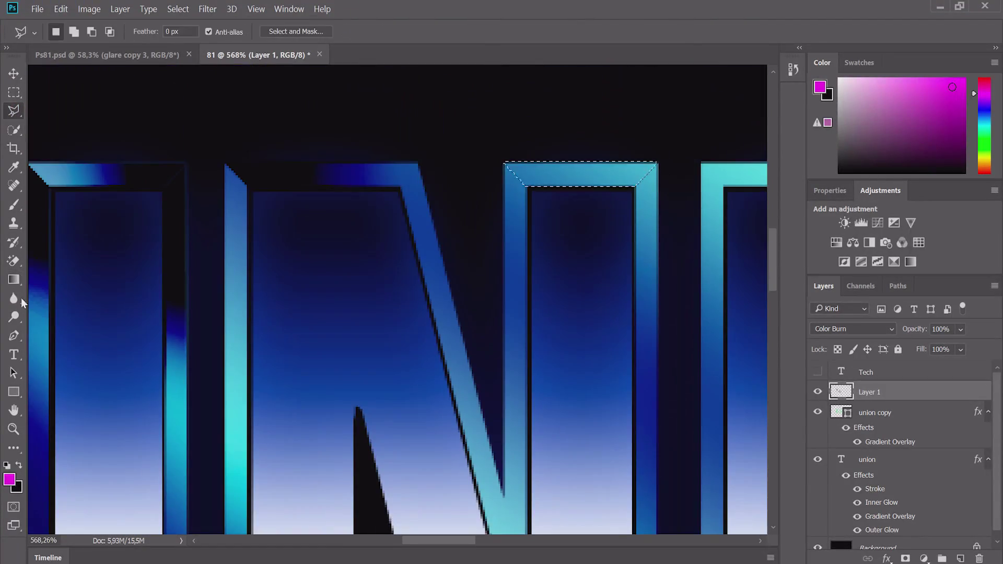
{"action": "scroll", "coordinate": [558, 534], "scroll_direction": "down", "scroll_amount": 4}
{"action": "scroll", "coordinate": [472, 266], "scroll_direction": "up", "scroll_amount": 4}
{"action": "scroll", "coordinate": [394, 402], "scroll_direction": "down", "scroll_amount": 4}
Gradient-fill the I's top bevel and begin lassoing a strip along the O's left side.
{"action": "key", "text": "g"}
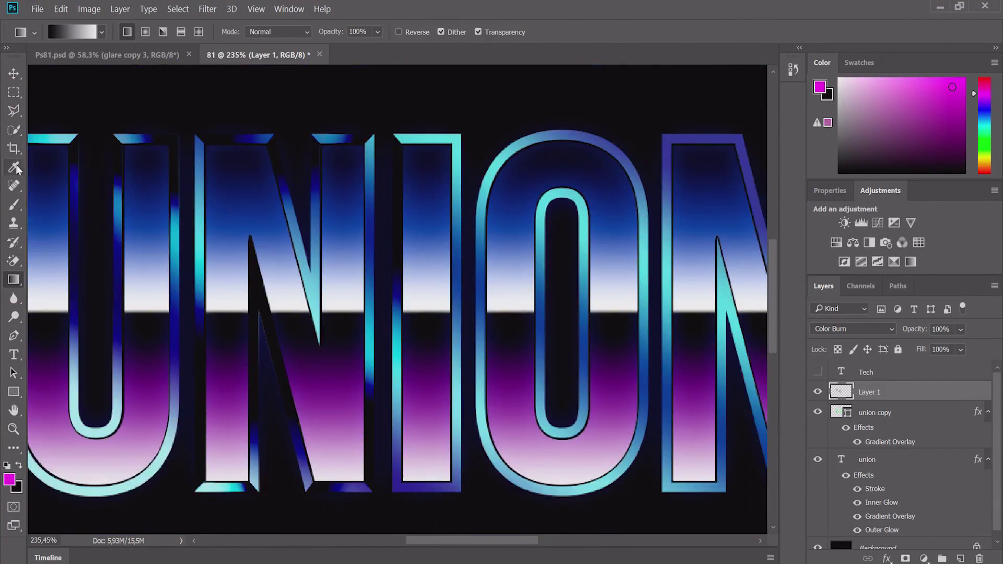
{"action": "scroll", "coordinate": [605, 176], "scroll_direction": "up", "scroll_amount": 4}
{"action": "left_click_drag", "start_coordinate": [604, 177], "coordinate": [533, 177]}
{"action": "scroll", "coordinate": [497, 425], "scroll_direction": "up", "scroll_amount": 3}
{"action": "key", "text": "l"}
{"action": "scroll", "coordinate": [74, 98], "scroll_direction": "down", "scroll_amount": 4}
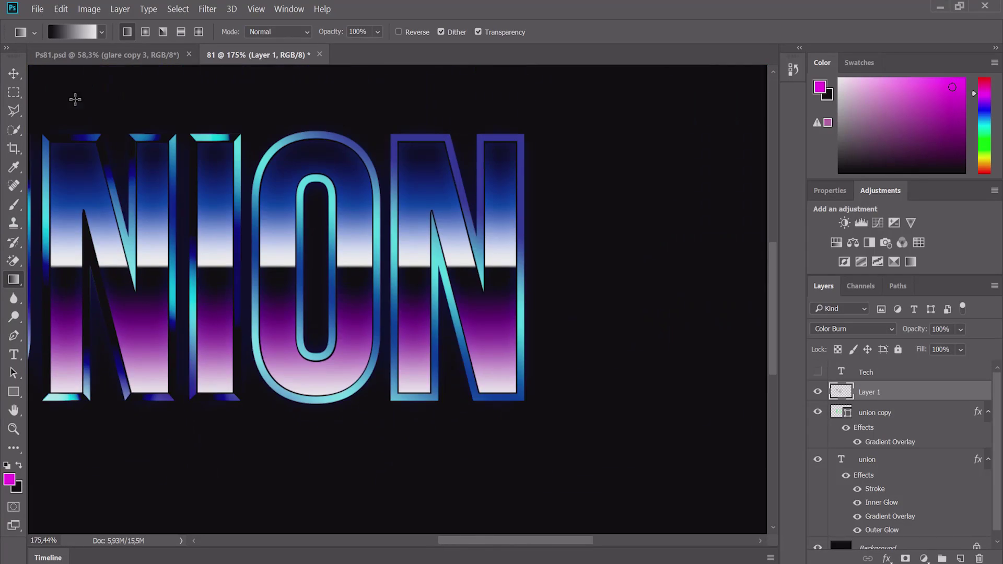
{"action": "scroll", "coordinate": [282, 148], "scroll_direction": "up", "scroll_amount": 4}
{"action": "left_click", "coordinate": [283, 148]}
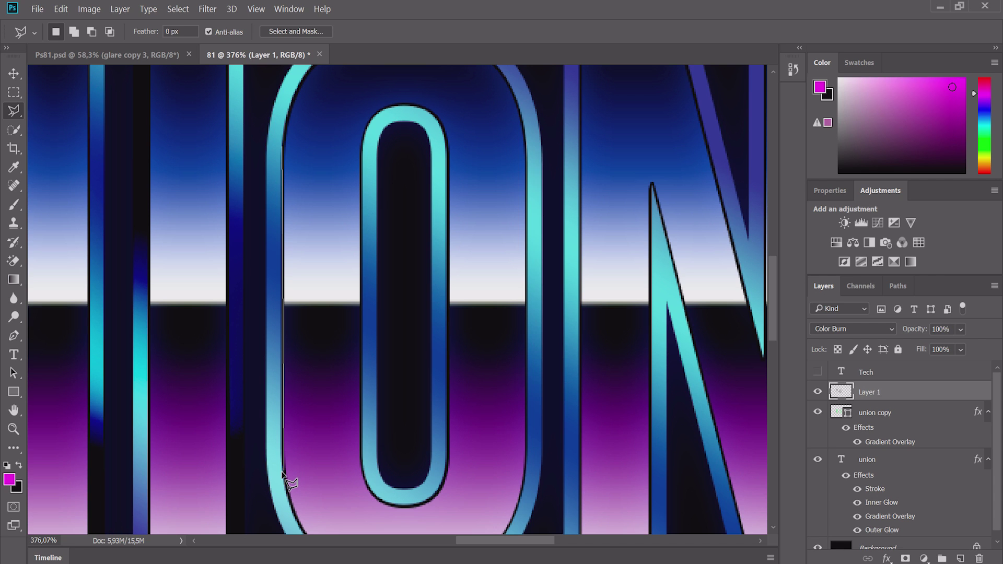
Close a thin Polygonal Lasso strip selection along the O's left edge.
{"action": "left_click", "coordinate": [283, 470]}
{"action": "left_click", "coordinate": [266, 471]}
{"action": "left_click", "coordinate": [267, 145]}
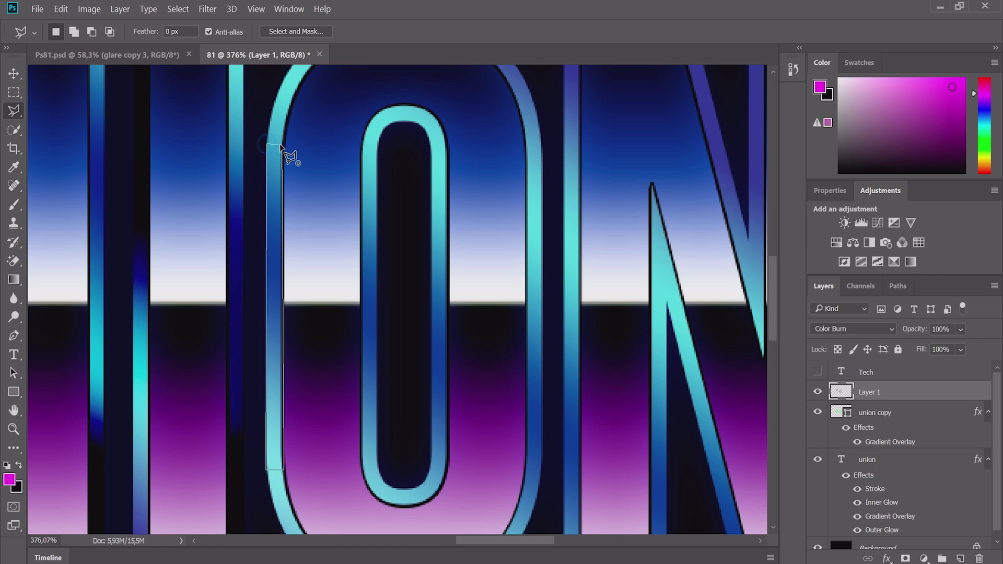
{"action": "left_click", "coordinate": [282, 146]}
Fill the O strip with a Radial Gradient dragged down its length.
{"action": "left_click", "coordinate": [13, 279]}
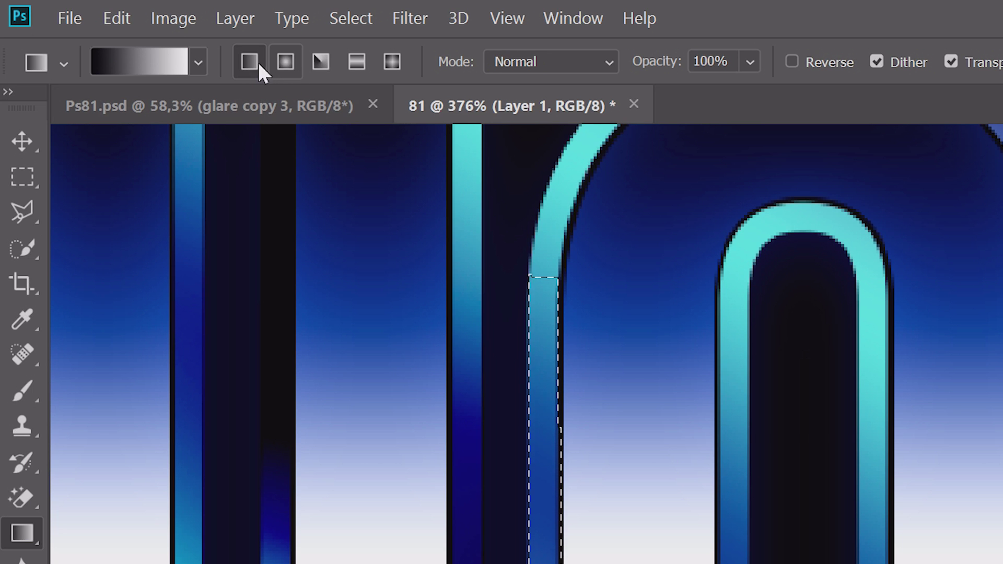
{"action": "left_click", "coordinate": [287, 58]}
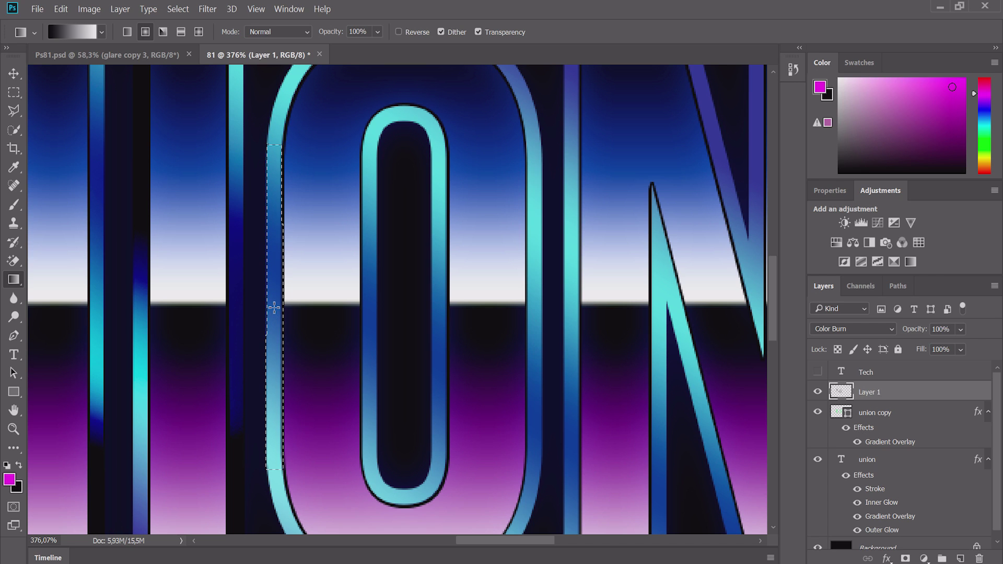
{"action": "left_click_drag", "start_coordinate": [274, 308], "coordinate": [276, 374]}
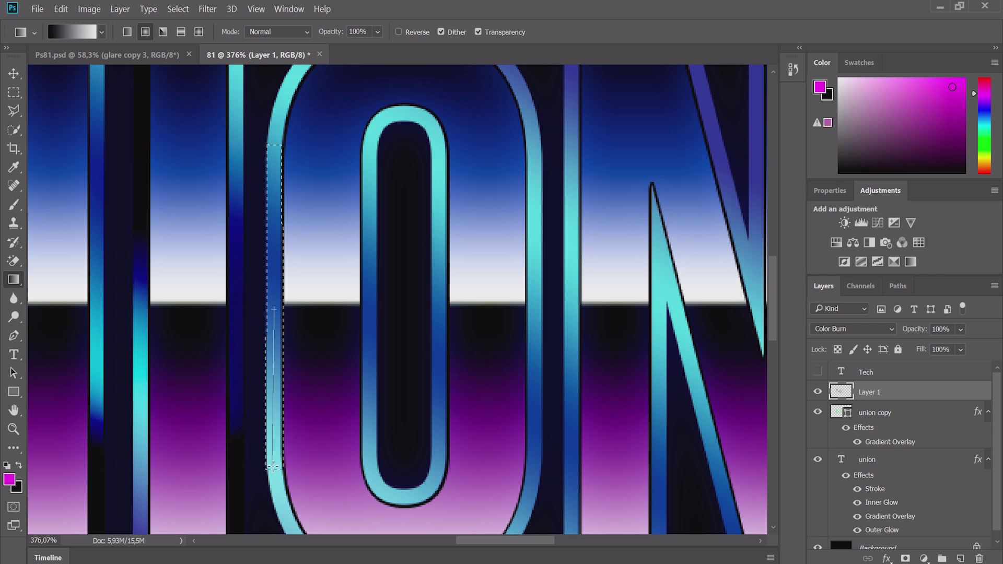
{"action": "left_click_drag", "start_coordinate": [272, 467], "coordinate": [272, 467]}
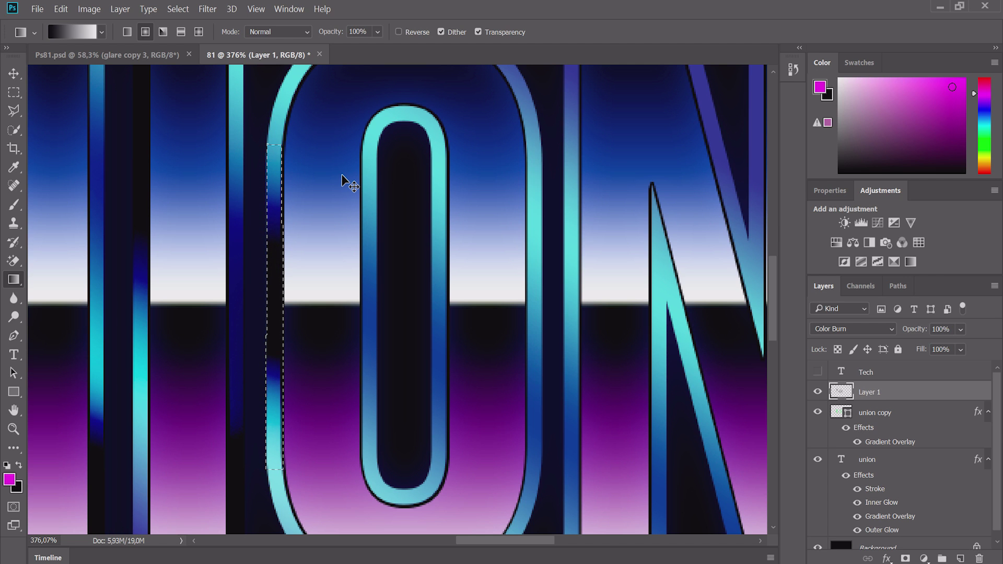
Lasso a facet on the N, closing its outline at the N's top corner.
{"action": "key", "text": "l"}
{"action": "scroll", "coordinate": [391, 183], "scroll_direction": "up", "scroll_amount": 2}
{"action": "scroll", "coordinate": [387, 336], "scroll_direction": "down", "scroll_amount": 3}
{"action": "scroll", "coordinate": [403, 217], "scroll_direction": "up", "scroll_amount": 3}
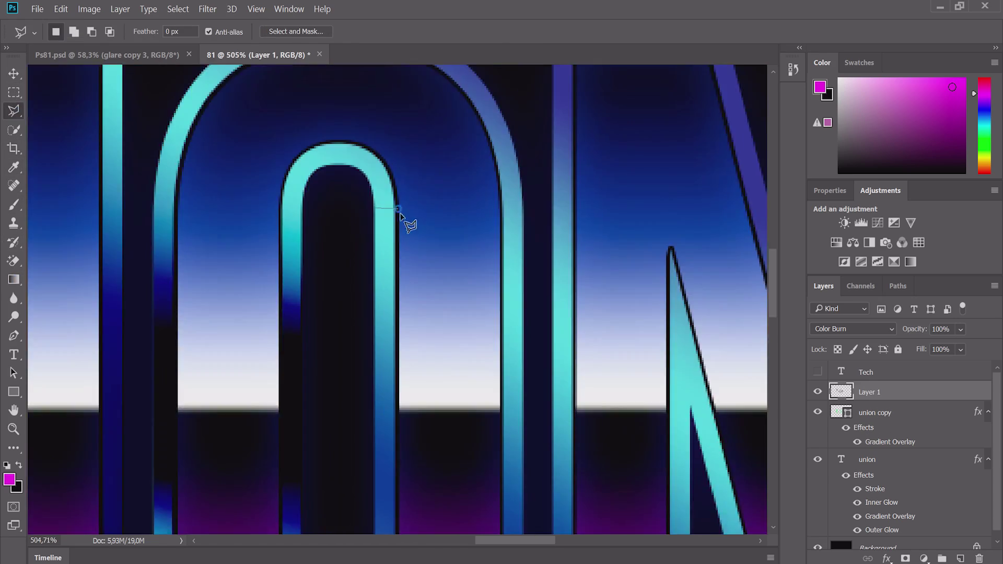
{"action": "scroll", "coordinate": [404, 217], "scroll_direction": "down", "scroll_amount": 3}
{"action": "scroll", "coordinate": [528, 377], "scroll_direction": "up", "scroll_amount": 3}
{"action": "scroll", "coordinate": [346, 160], "scroll_direction": "down", "scroll_amount": 3}
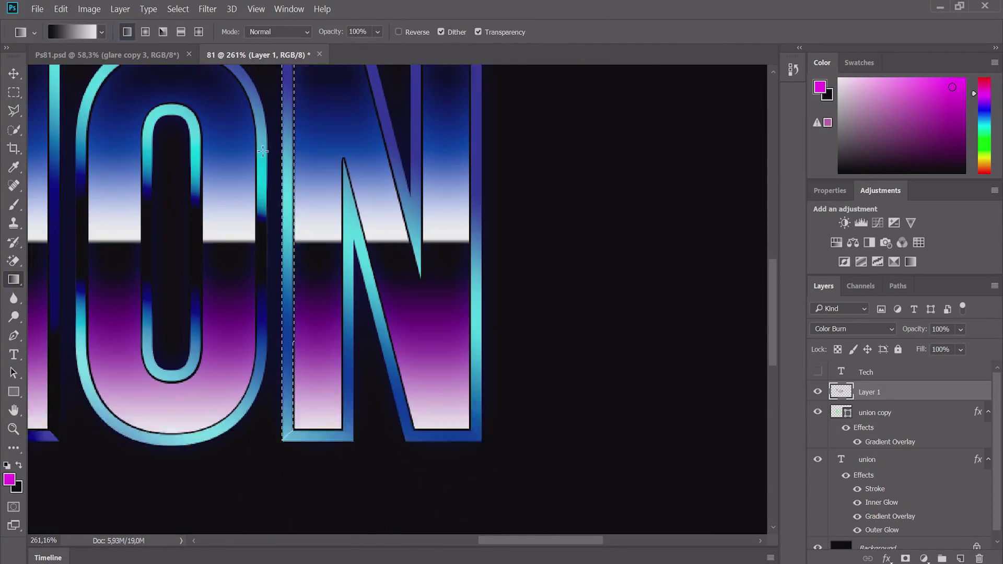
{"action": "scroll", "coordinate": [537, 201], "scroll_direction": "up", "scroll_amount": 3}
{"action": "left_click", "coordinate": [684, 269]}
{"action": "scroll", "coordinate": [638, 291], "scroll_direction": "down", "scroll_amount": 3}
{"action": "scroll", "coordinate": [526, 296], "scroll_direction": "up", "scroll_amount": 3}
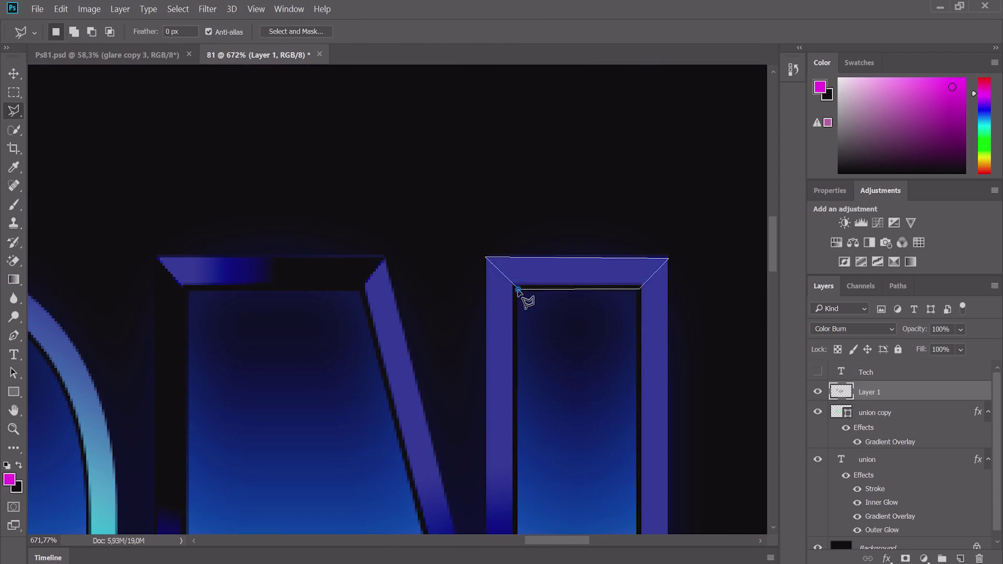
Gradient-fill the N facet and start outlining another facet along the letter bottoms.
{"action": "key", "text": "g"}
{"action": "scroll", "coordinate": [638, 191], "scroll_direction": "down", "scroll_amount": 3}
{"action": "scroll", "coordinate": [644, 376], "scroll_direction": "up", "scroll_amount": 3}
{"action": "key", "text": "l"}
{"action": "left_click", "coordinate": [460, 358]}
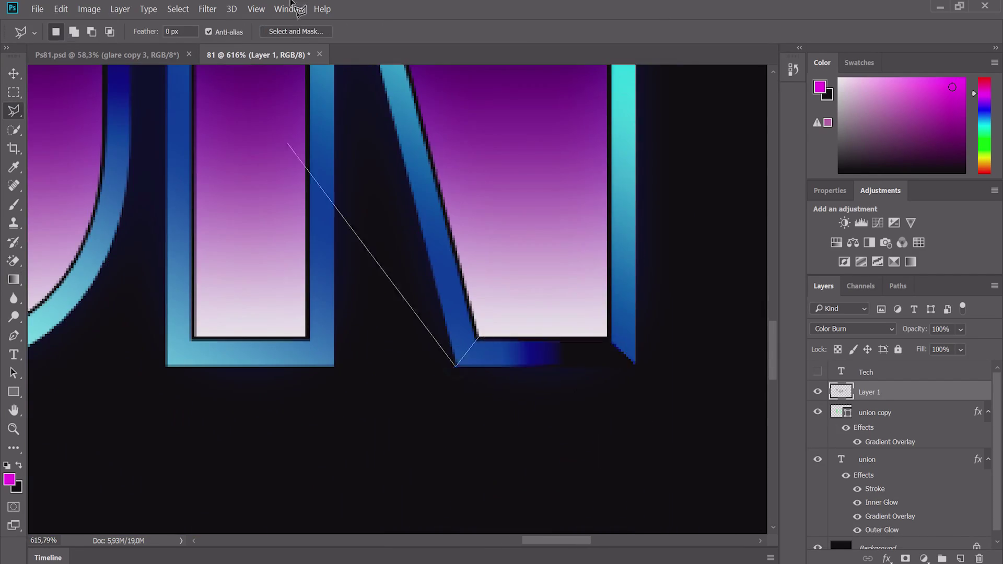
{"action": "scroll", "coordinate": [414, 321], "scroll_direction": "up", "scroll_amount": 2}
{"action": "scroll", "coordinate": [225, 413], "scroll_direction": "up", "scroll_amount": 2}
{"action": "scroll", "coordinate": [218, 403], "scroll_direction": "down", "scroll_amount": 3}
{"action": "scroll", "coordinate": [246, 531], "scroll_direction": "down", "scroll_amount": 3}
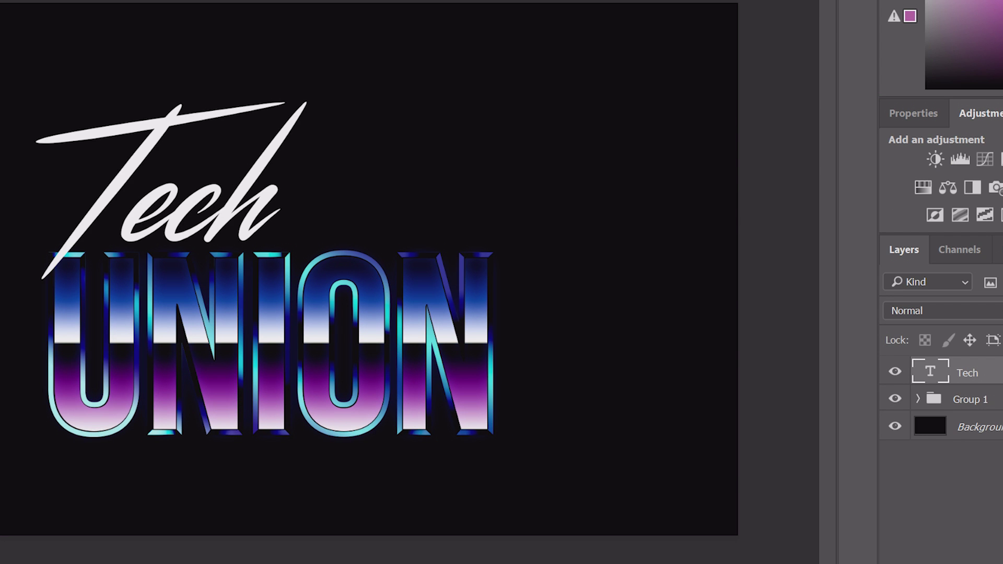
Add a linear Gradient Overlay to the Tech layer and position it across the letters.
{"action": "double_click", "coordinate": [967, 373]}
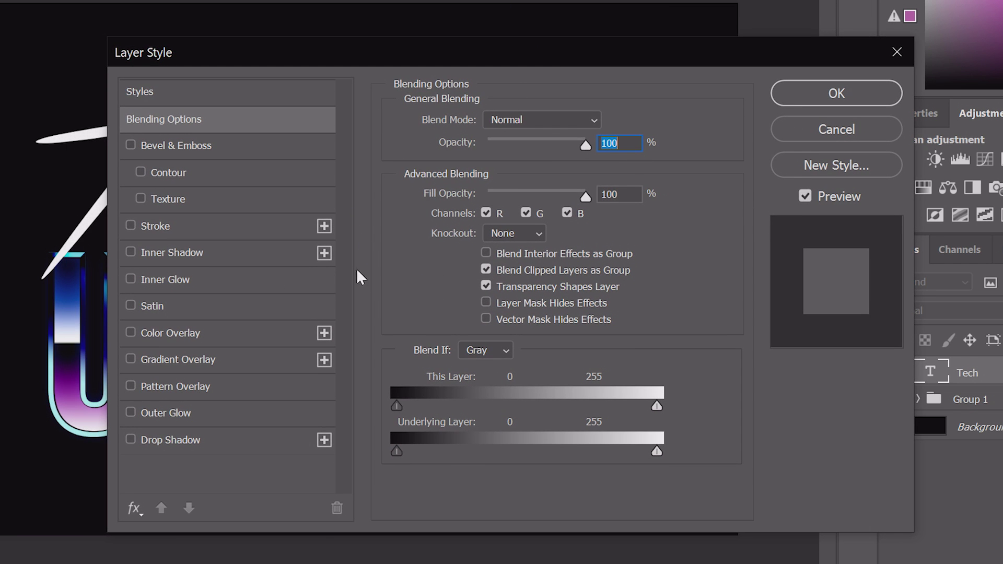
{"action": "left_click", "coordinate": [218, 356]}
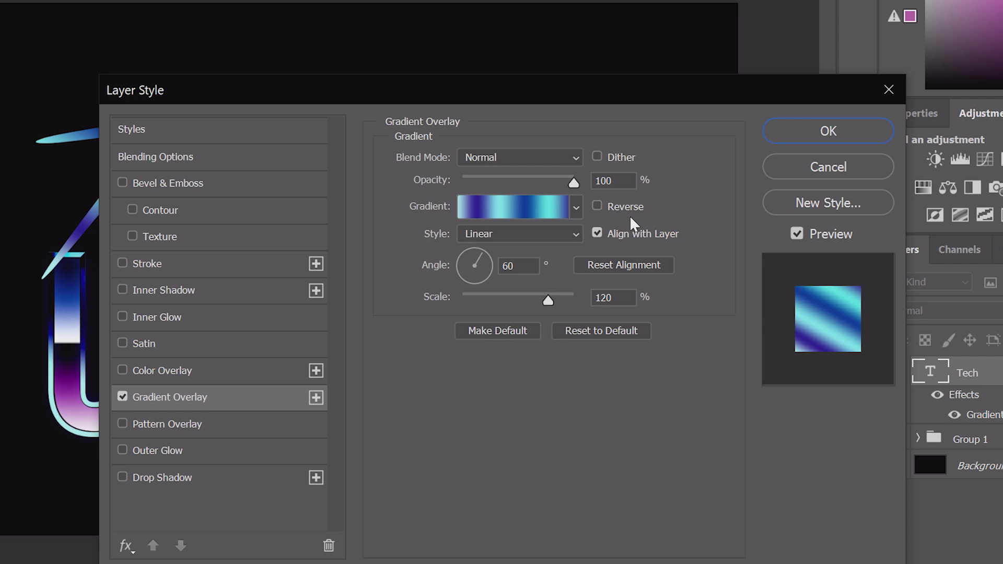
{"action": "left_click", "coordinate": [515, 238]}
{"action": "left_click", "coordinate": [496, 250]}
{"action": "left_click", "coordinate": [512, 235]}
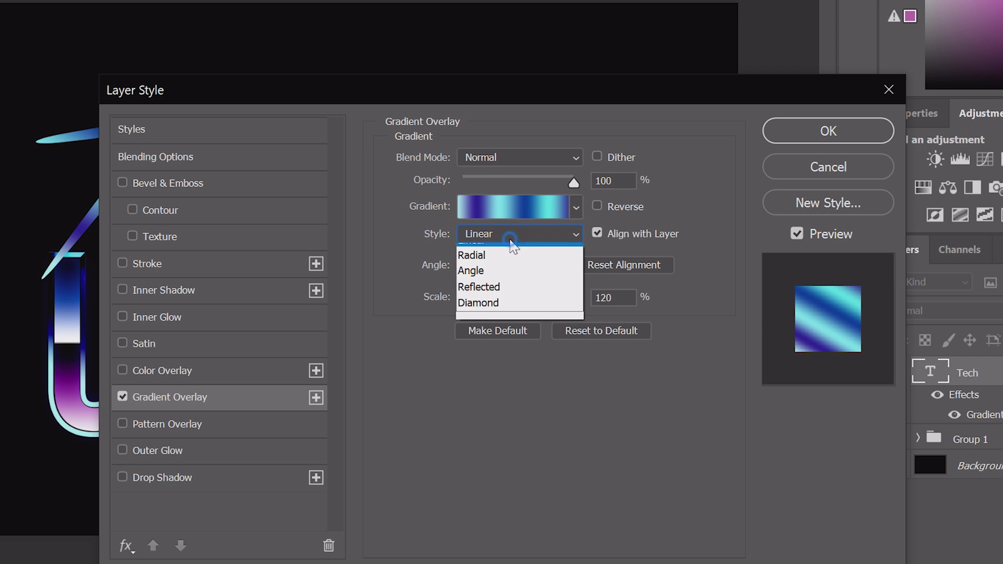
{"action": "left_click", "coordinate": [504, 252]}
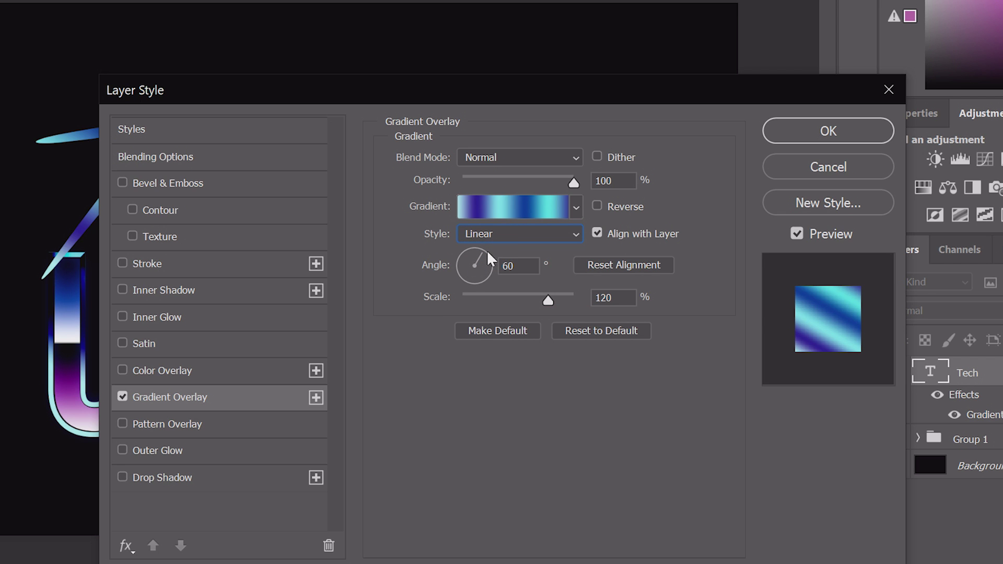
{"action": "left_click_drag", "start_coordinate": [466, 88], "coordinate": [589, 76]}
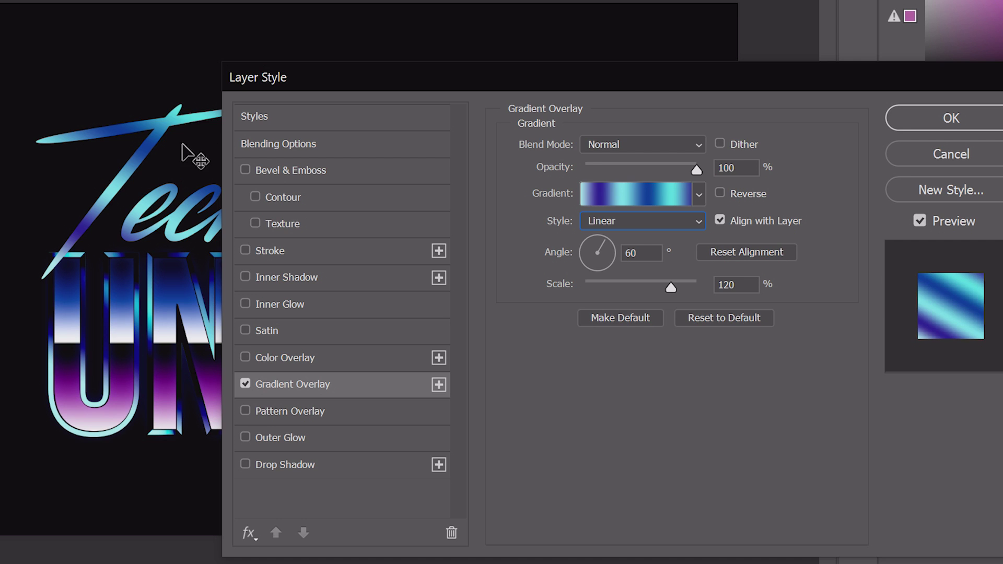
{"action": "mouse_move", "coordinate": [181, 120]}
{"action": "left_mouse_down"}
{"action": "mouse_move", "coordinate": [36, 253]}
{"action": "mouse_move", "coordinate": [214, 126]}
{"action": "left_mouse_up"}
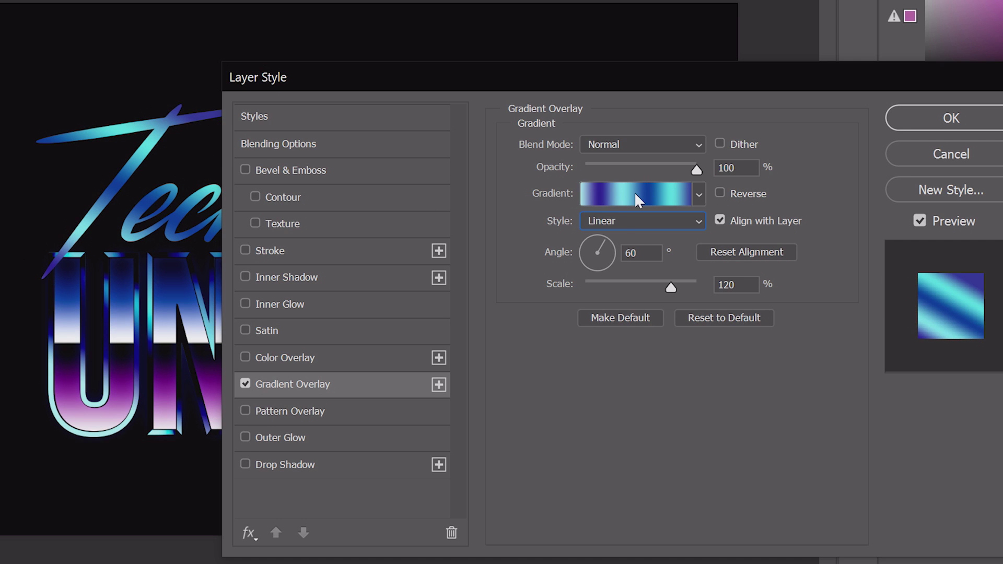
Set the overlay angle to 47° and scale to 131%, and open its gradient.
{"action": "left_click", "coordinate": [609, 239]}
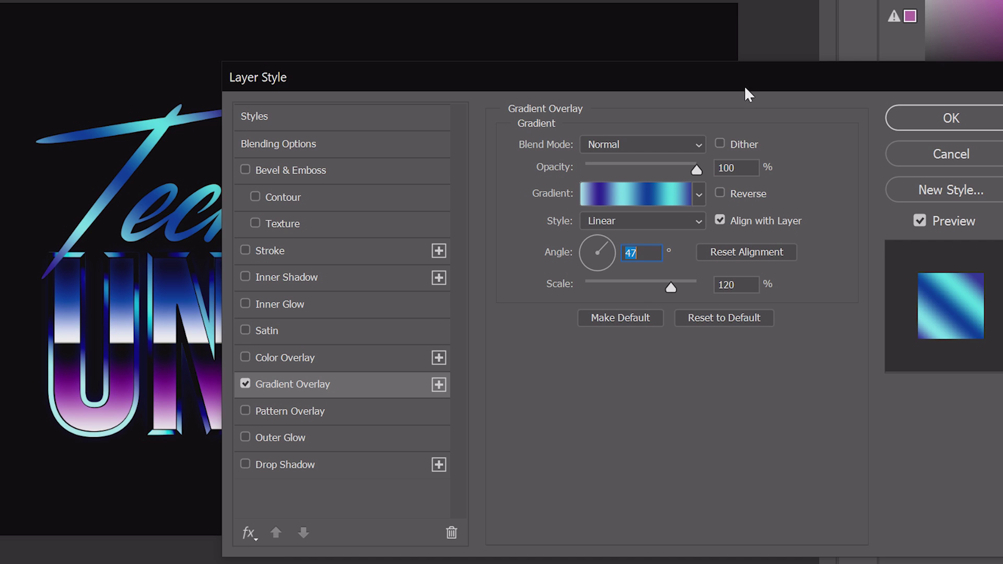
{"action": "left_click_drag", "start_coordinate": [745, 87], "coordinate": [653, 87]}
{"action": "left_click_drag", "start_coordinate": [584, 286], "coordinate": [591, 284]}
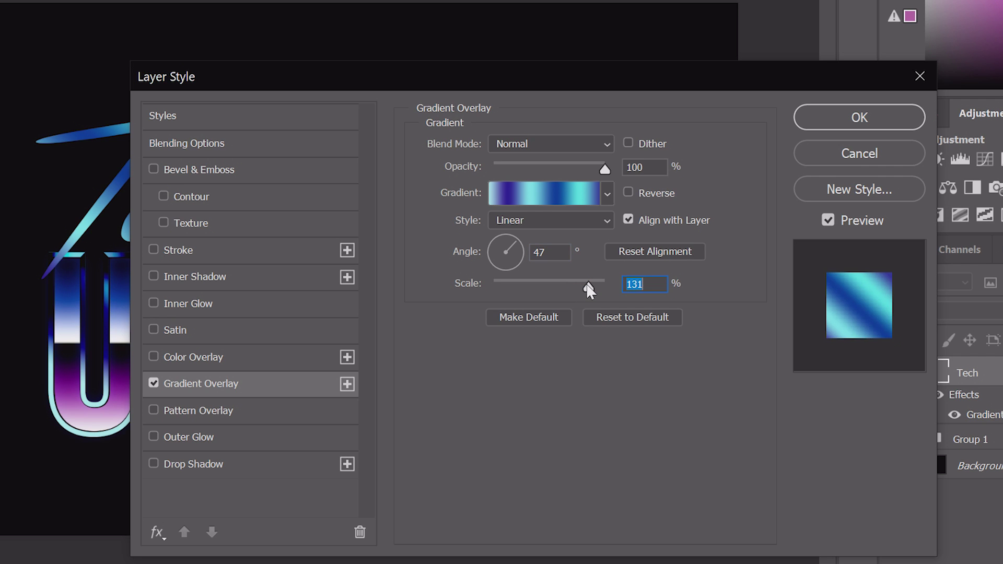
{"action": "left_click", "coordinate": [748, 231]}
{"action": "mouse_move", "coordinate": [513, 74]}
{"action": "left_mouse_down"}
{"action": "mouse_move", "coordinate": [629, 76]}
{"action": "mouse_move", "coordinate": [668, 51]}
{"action": "left_mouse_up"}
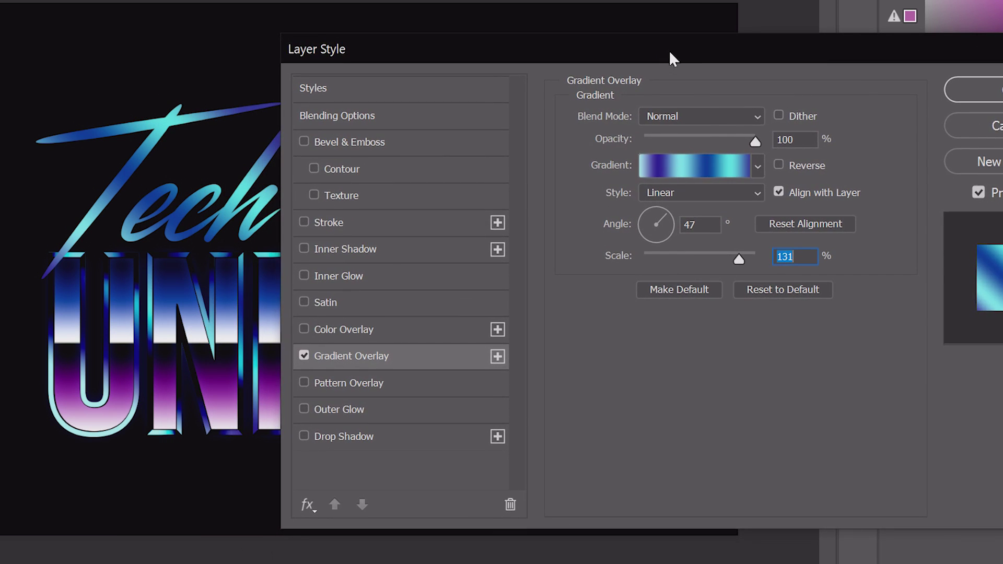
{"action": "left_click", "coordinate": [703, 164]}
{"action": "left_click_drag", "start_coordinate": [593, 11], "coordinate": [634, 0]}
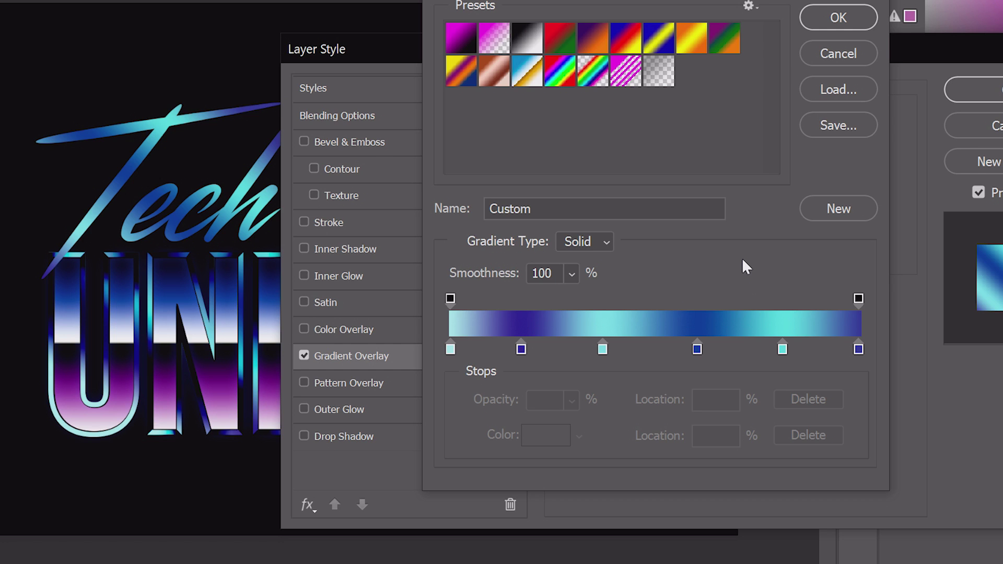
Start from the Black, White preset and set the left stop to deep purple 621984.
{"action": "left_click", "coordinate": [525, 47]}
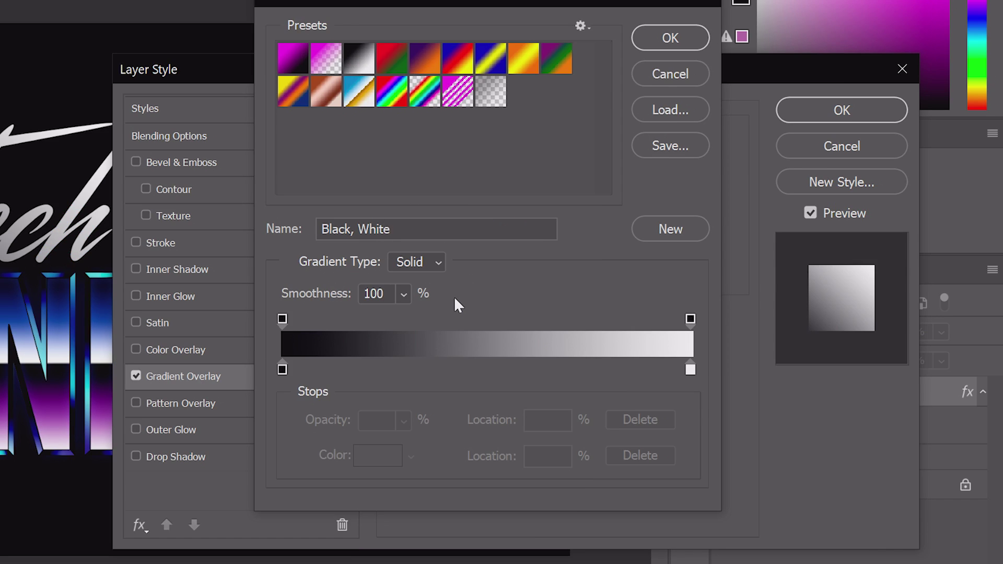
{"action": "double_click", "coordinate": [282, 372]}
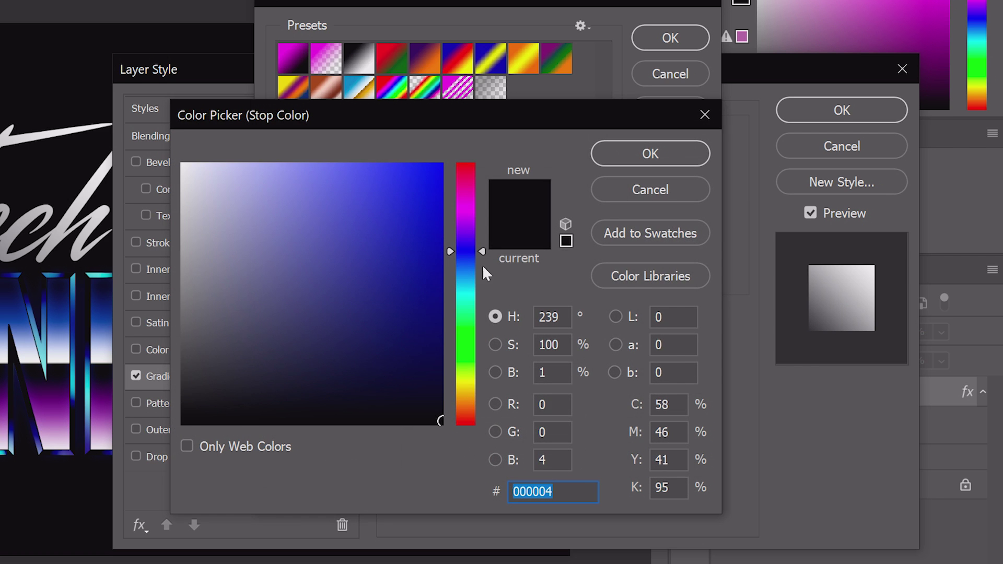
{"action": "left_click", "coordinate": [463, 235]}
{"action": "left_click_drag", "start_coordinate": [466, 224], "coordinate": [468, 219]}
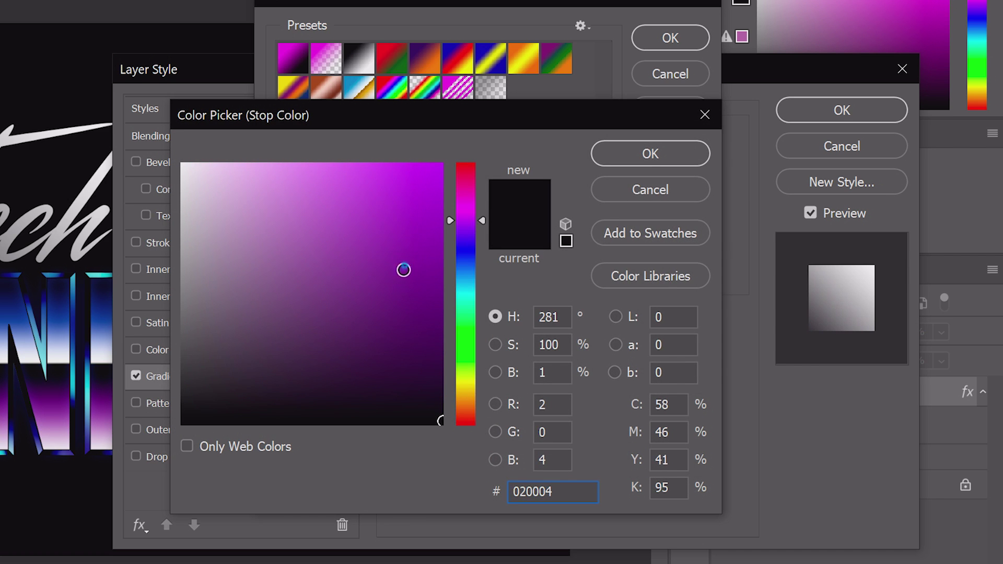
{"action": "left_click", "coordinate": [389, 297]}
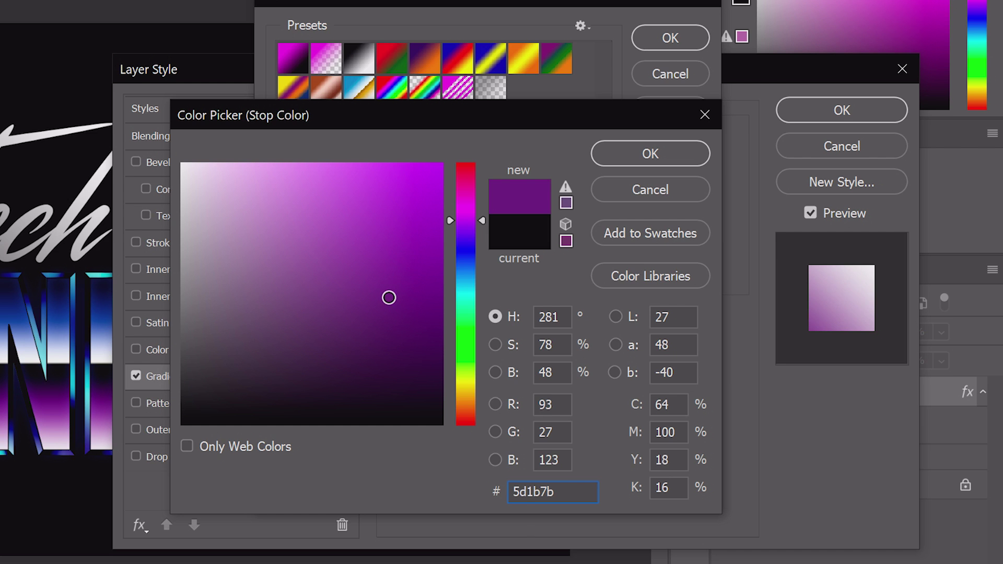
{"action": "left_click", "coordinate": [647, 151]}
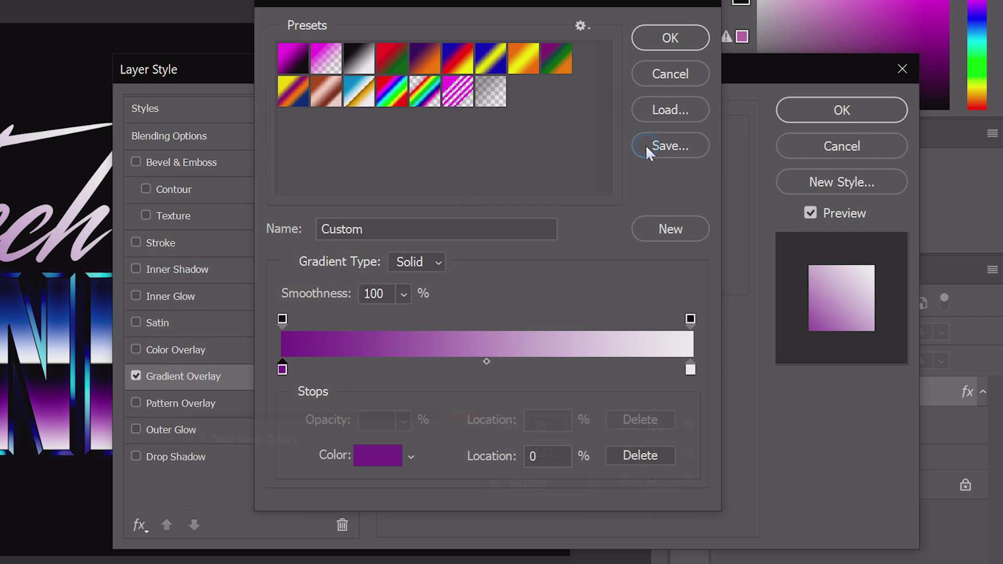
Set the right stop to bright magenta e31bf0 and apply the gradient.
{"action": "left_click", "coordinate": [690, 366]}
{"action": "double_click", "coordinate": [689, 365]}
{"action": "left_click", "coordinate": [468, 209]}
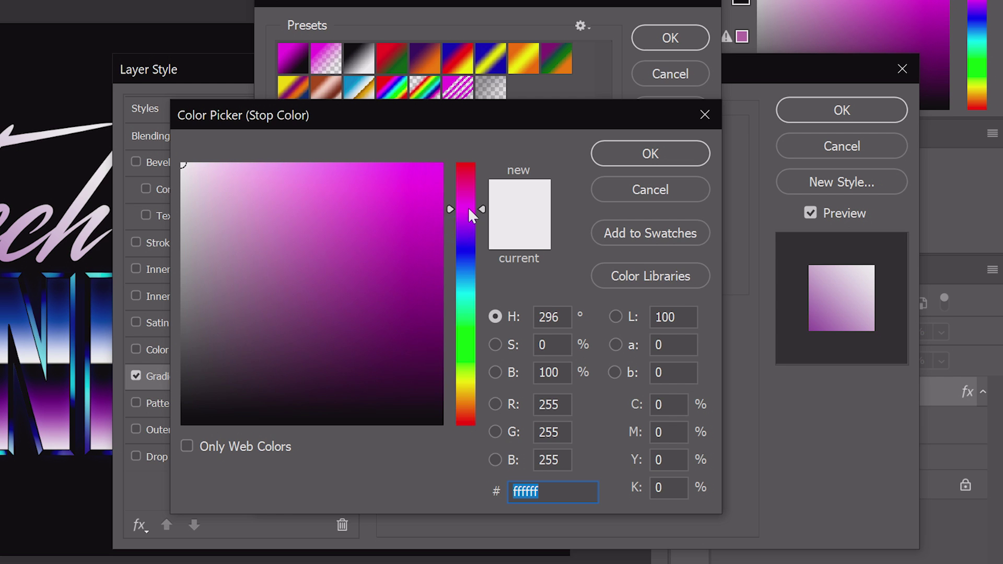
{"action": "left_click_drag", "start_coordinate": [416, 213], "coordinate": [414, 179]}
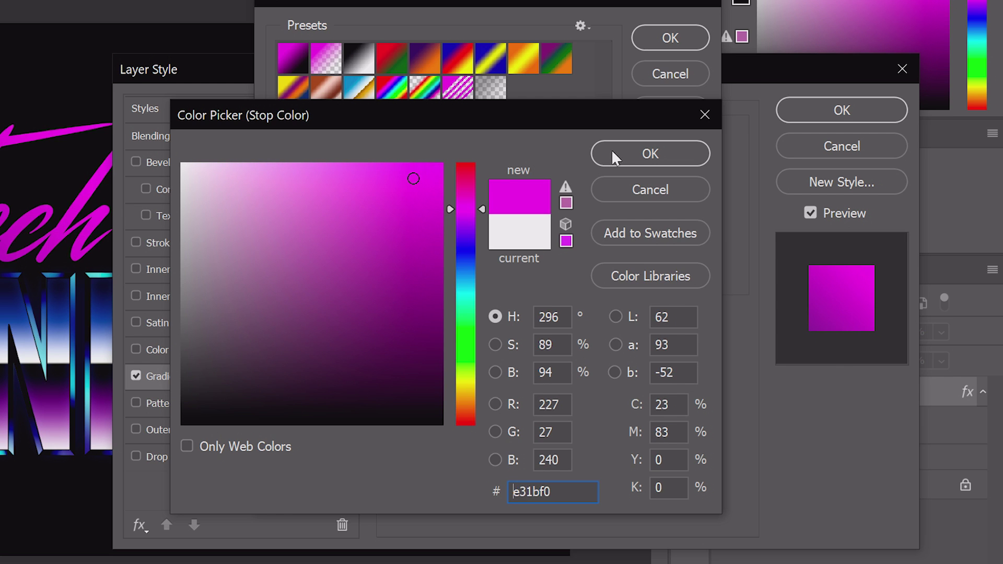
{"action": "left_click", "coordinate": [638, 154]}
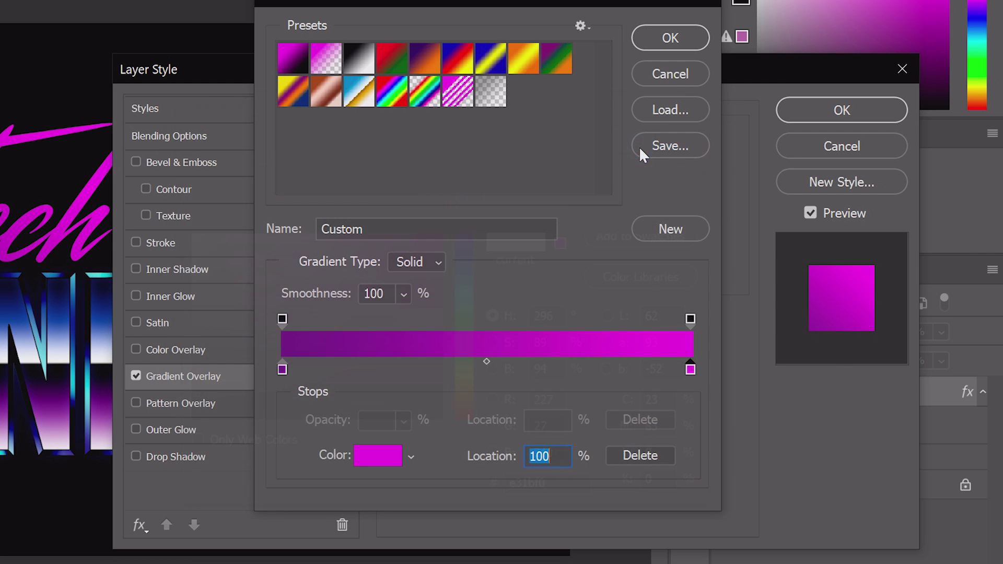
{"action": "left_click", "coordinate": [670, 38]}
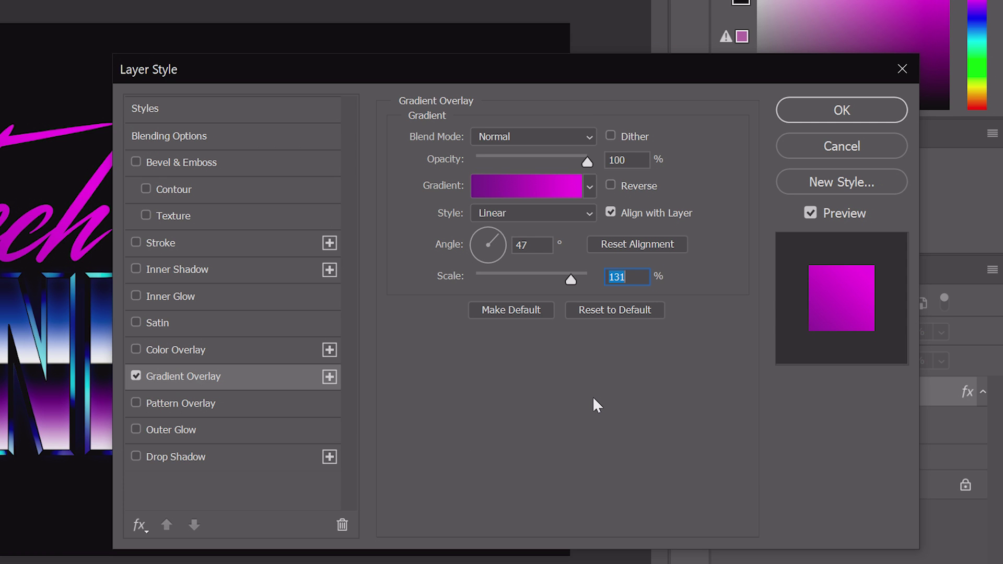
Enable Outer Glow on Tech at 32% opacity with purple colour 65148f.
{"action": "left_click", "coordinate": [188, 431]}
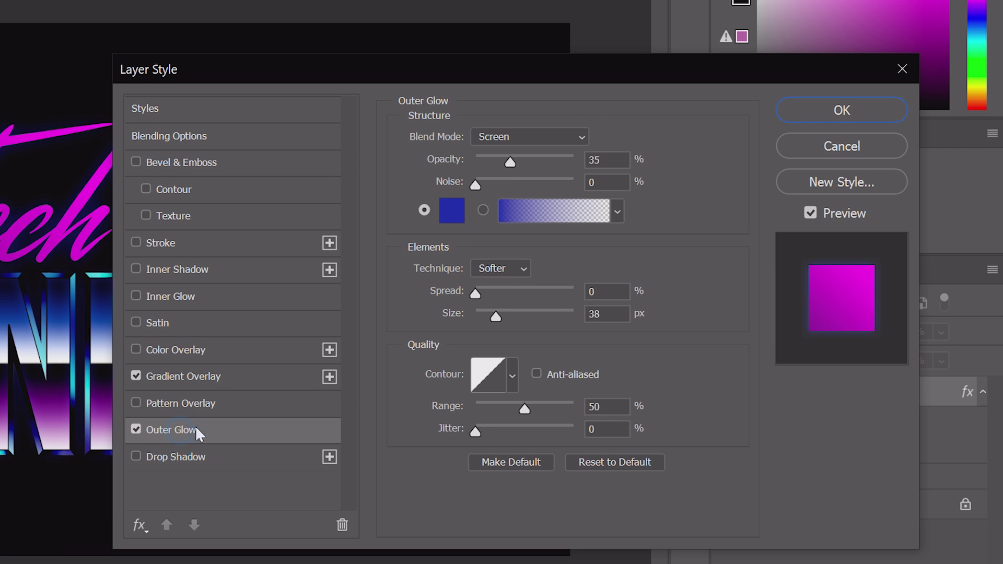
{"action": "left_click", "coordinate": [533, 138]}
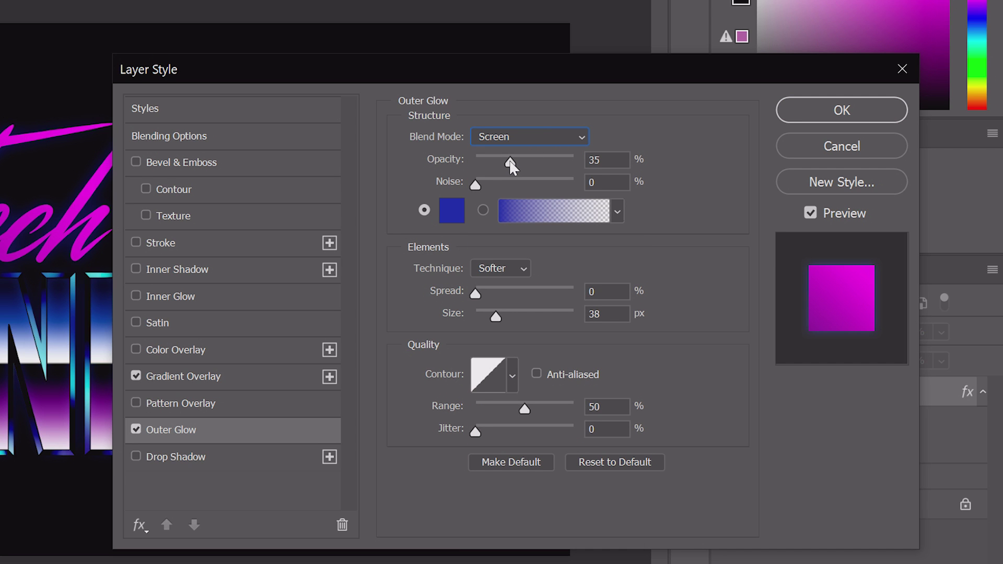
{"action": "left_click_drag", "start_coordinate": [510, 163], "coordinate": [507, 163]}
{"action": "left_click", "coordinate": [474, 180]}
{"action": "left_click", "coordinate": [457, 217]}
{"action": "left_click", "coordinate": [465, 212]}
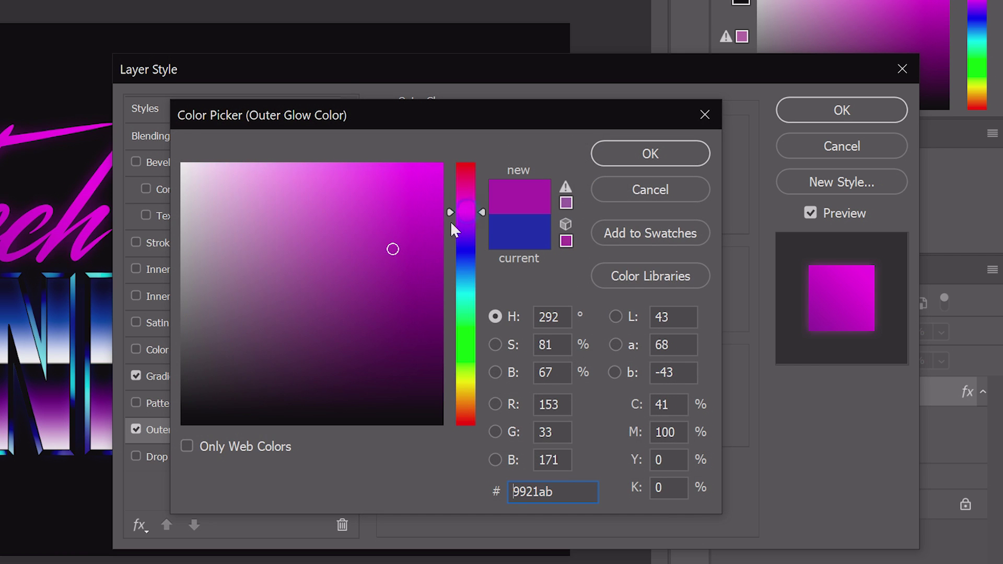
{"action": "left_click_drag", "start_coordinate": [432, 229], "coordinate": [407, 277]}
{"action": "left_click", "coordinate": [466, 222]}
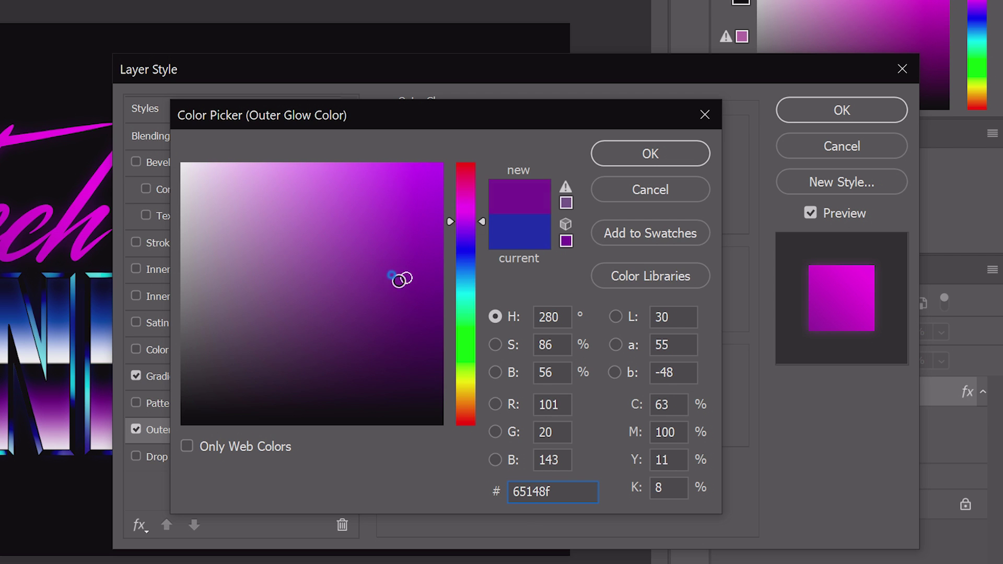
{"action": "left_click", "coordinate": [400, 267]}
{"action": "left_click", "coordinate": [674, 157]}
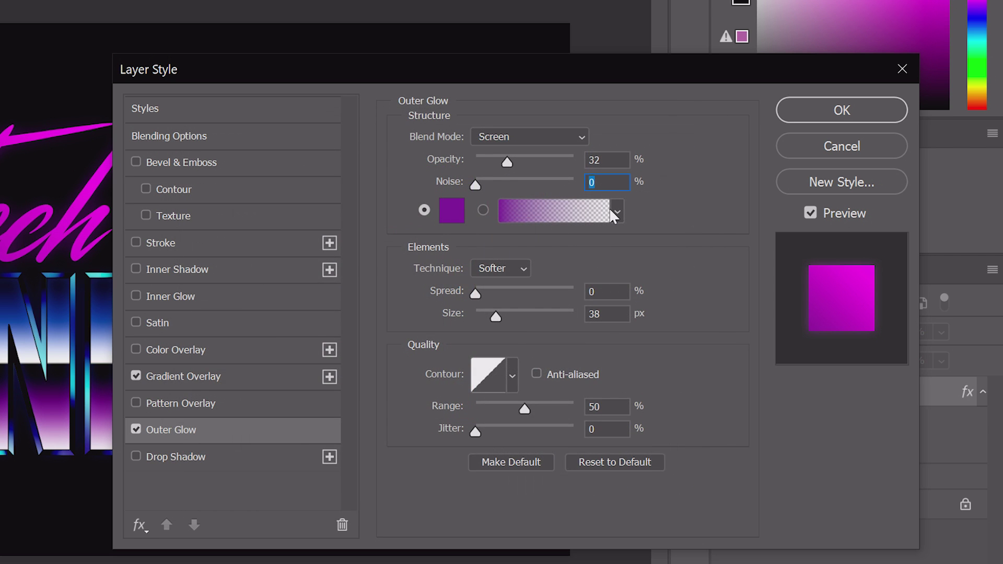
Keep the glow technique Softer and widen the glow size to 57 px.
{"action": "left_click", "coordinate": [500, 271]}
{"action": "left_click", "coordinate": [491, 289]}
{"action": "left_click", "coordinate": [463, 293]}
{"action": "mouse_move", "coordinate": [495, 317]}
{"action": "left_mouse_down"}
{"action": "mouse_move", "coordinate": [510, 321]}
{"action": "mouse_move", "coordinate": [503, 330]}
{"action": "left_mouse_up"}
Enable Inner Glow on Tech in Color Dodge mode at about 91% opacity.
{"action": "left_click", "coordinate": [189, 296]}
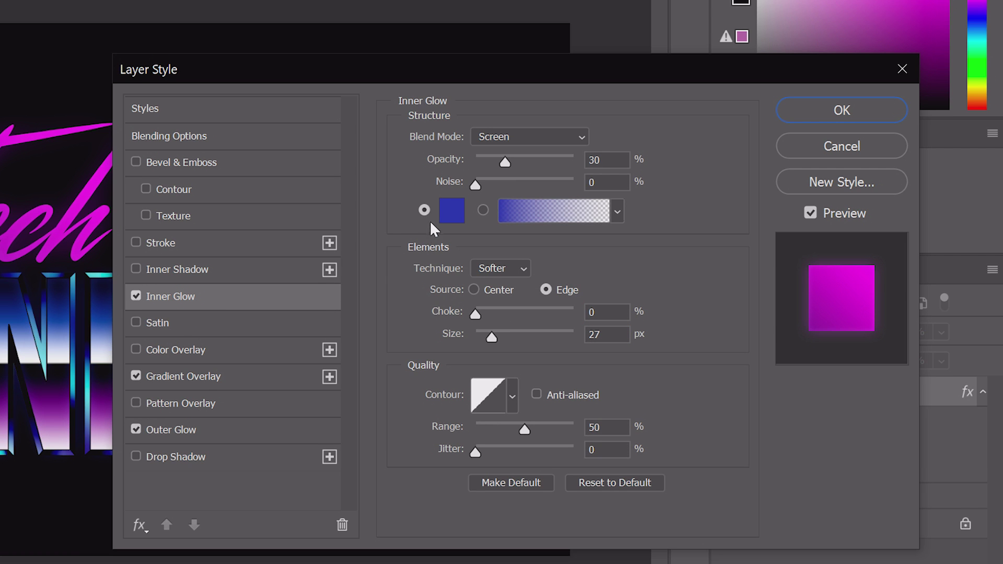
{"action": "left_click", "coordinate": [524, 138]}
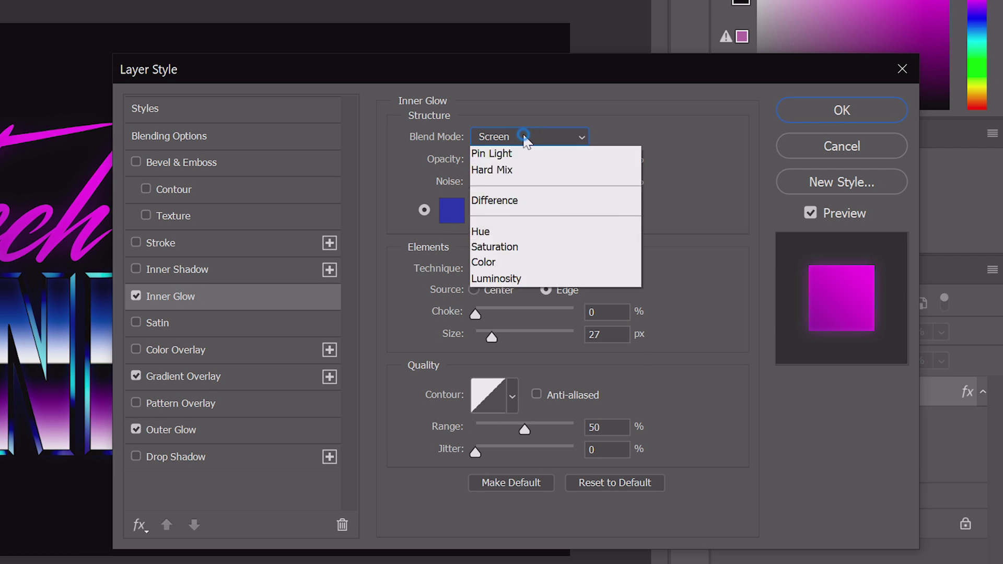
{"action": "left_click", "coordinate": [537, 329]}
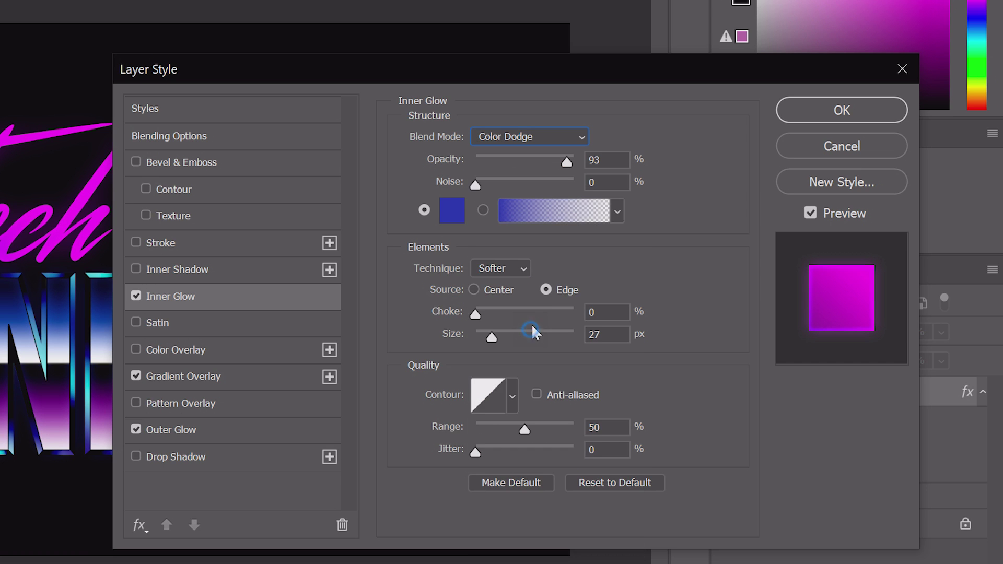
{"action": "left_click_drag", "start_coordinate": [564, 160], "coordinate": [565, 162]}
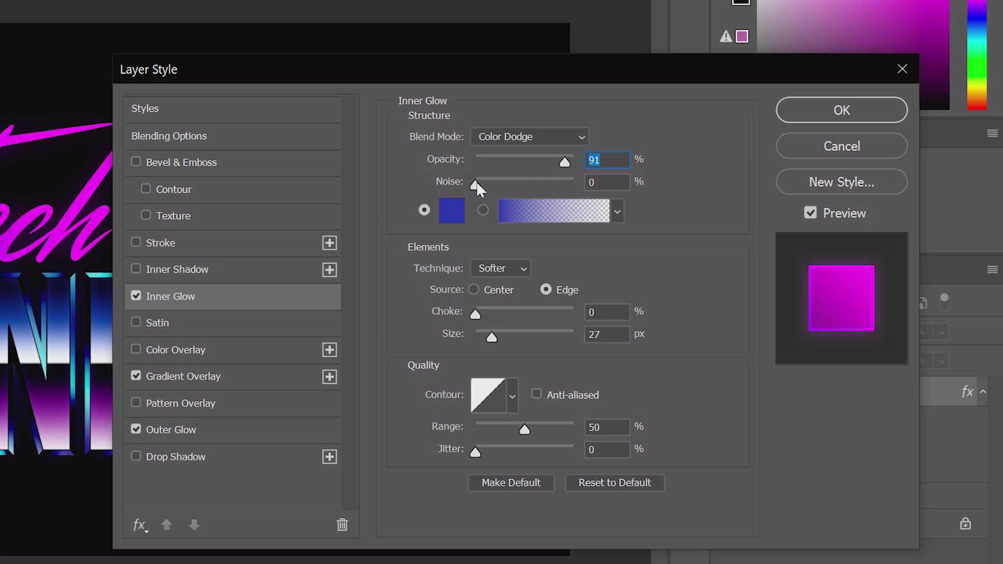
Set the Tech text's inner glow colour to white (ffffff).
{"action": "key", "text": "Tab"}
{"action": "left_click", "coordinate": [453, 212]}
{"action": "left_click", "coordinate": [412, 240]}
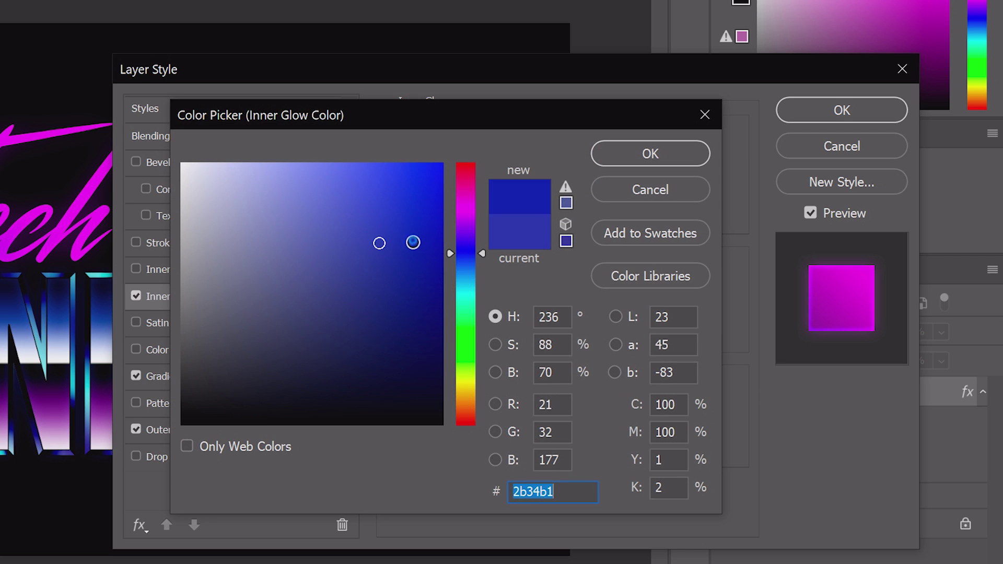
{"action": "type", "text": "ffffff"}
{"action": "left_click", "coordinate": [649, 153]}
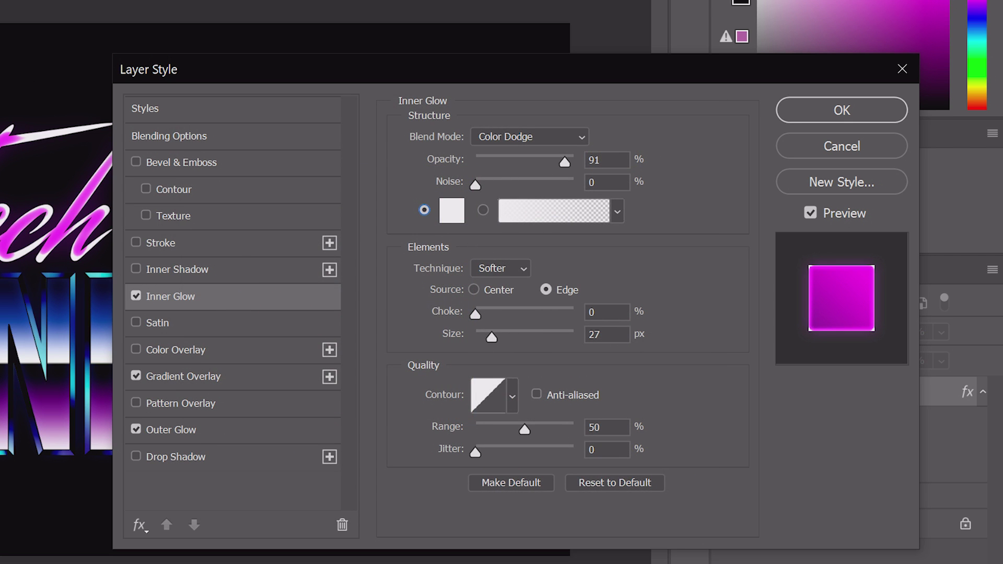
Lower the inner glow opacity to 70%.
{"action": "left_click_drag", "start_coordinate": [280, 73], "coordinate": [331, 74]}
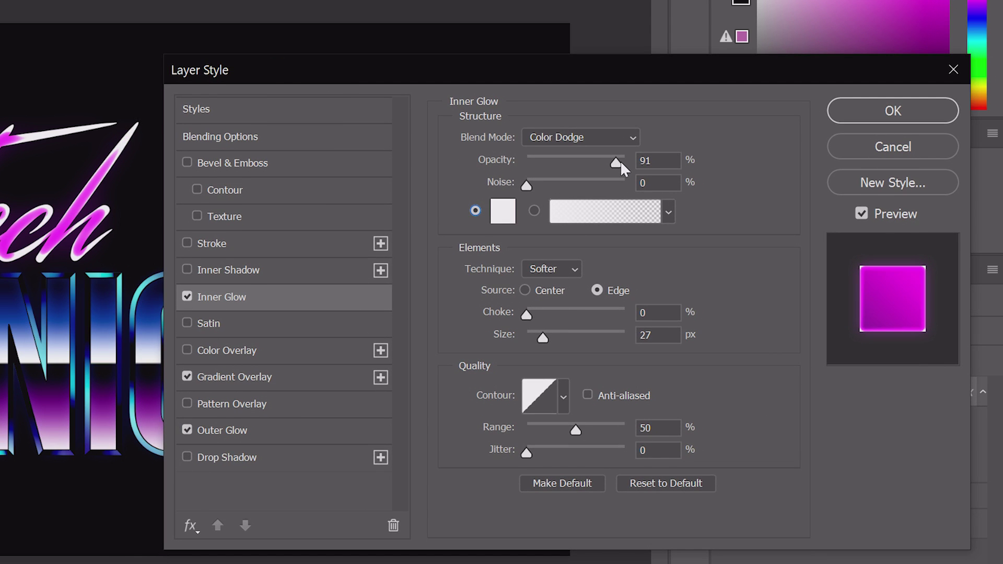
{"action": "left_click_drag", "start_coordinate": [617, 162], "coordinate": [600, 161]}
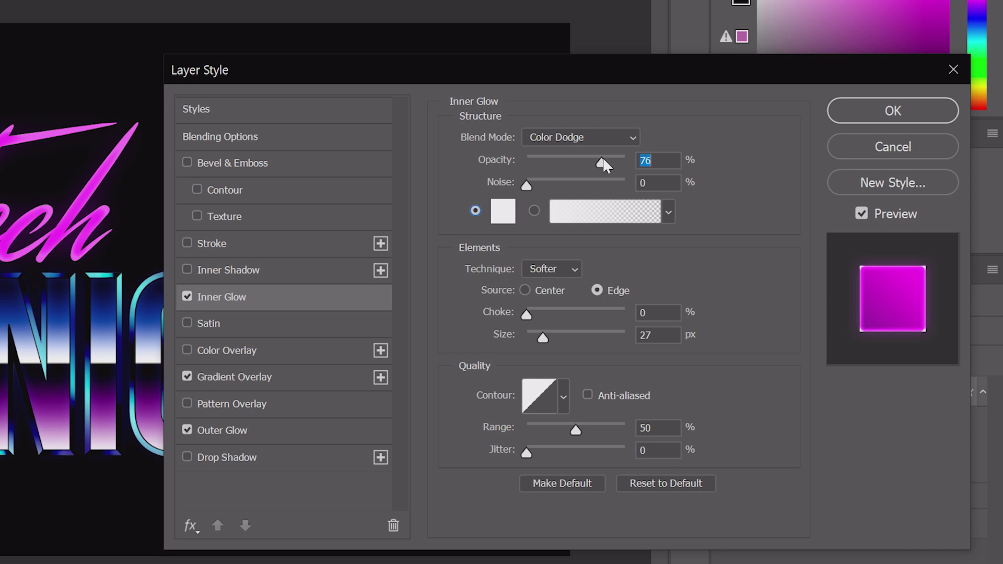
{"action": "left_click_drag", "start_coordinate": [603, 158], "coordinate": [596, 158]}
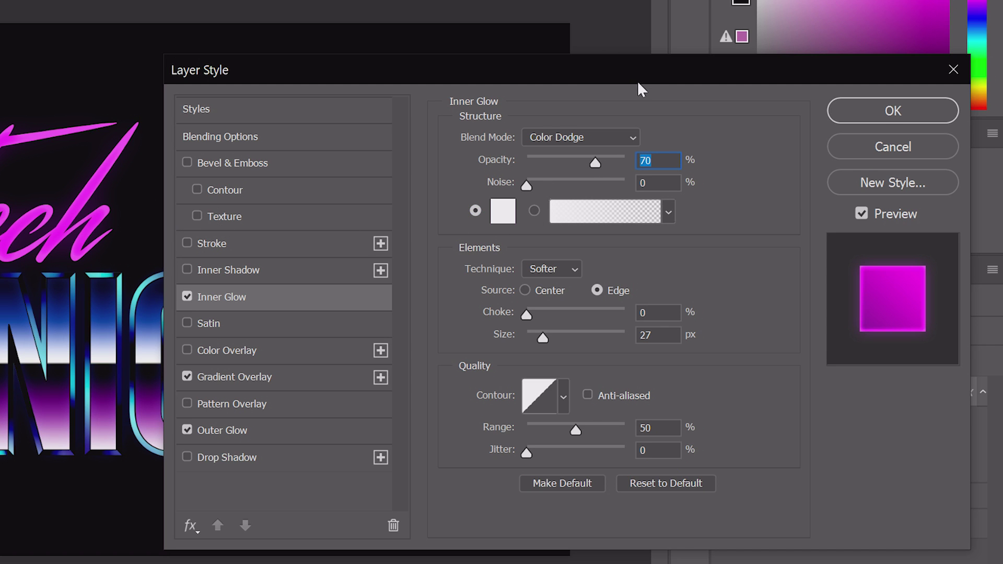
{"action": "left_click_drag", "start_coordinate": [649, 70], "coordinate": [556, 75]}
Reduce the inner glow size to 16 px and enable Bevel & Emboss.
{"action": "left_click", "coordinate": [466, 275]}
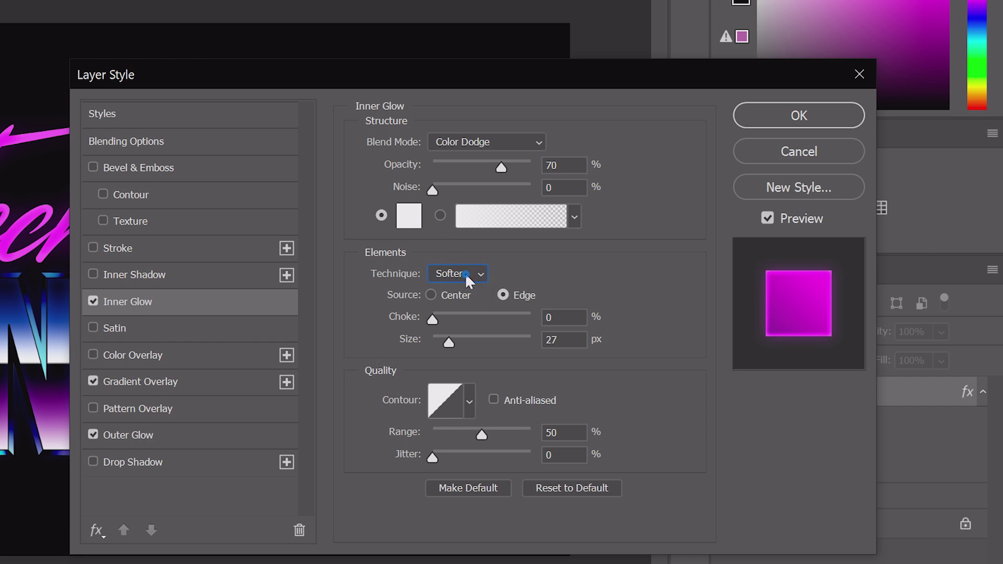
{"action": "left_click", "coordinate": [503, 295]}
{"action": "key", "text": "Tab"}
{"action": "left_click", "coordinate": [534, 315]}
{"action": "left_click_drag", "start_coordinate": [449, 343], "coordinate": [446, 344]}
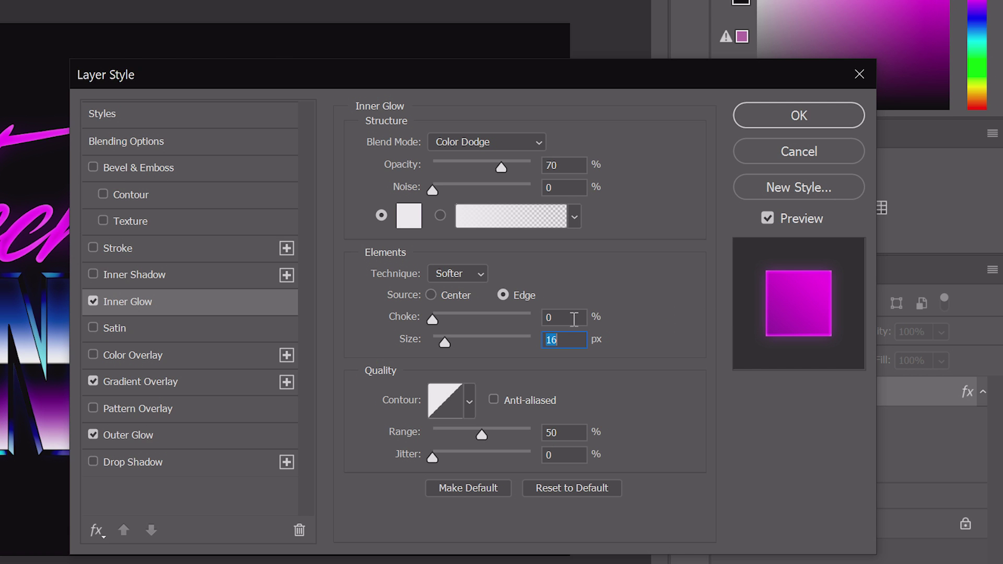
{"action": "left_click", "coordinate": [164, 167]}
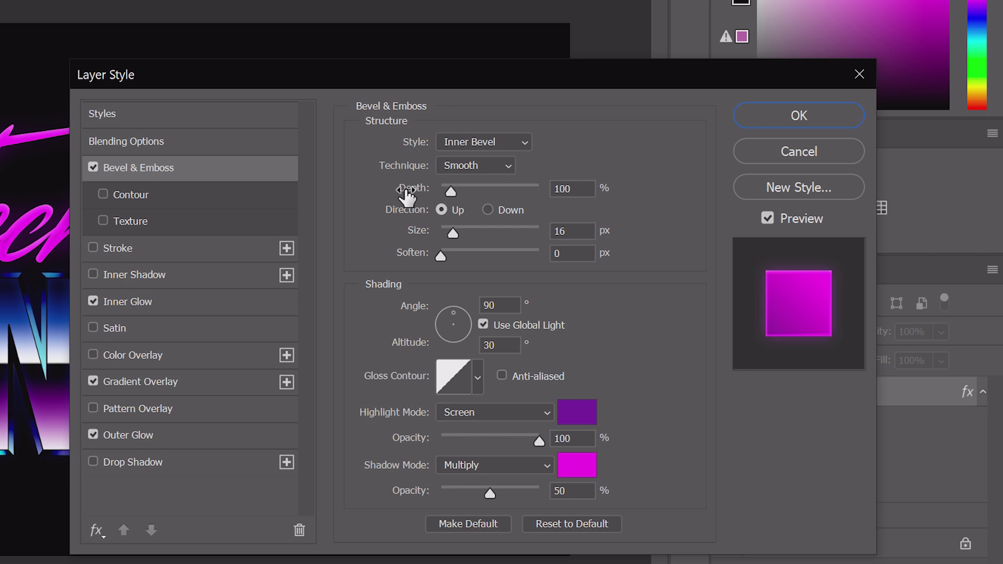
Keep the bevel as Inner Bevel/Smooth with Screen highlight and Multiply shadow modes, tweaking its size.
{"action": "left_click_drag", "start_coordinate": [478, 76], "coordinate": [446, 47]}
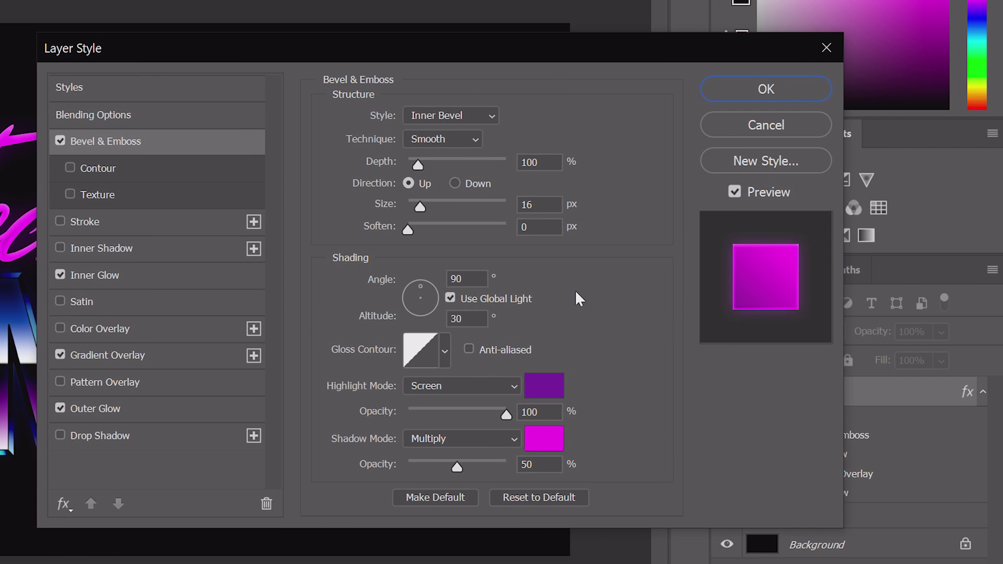
{"action": "left_click", "coordinate": [481, 117]}
{"action": "left_click", "coordinate": [449, 145]}
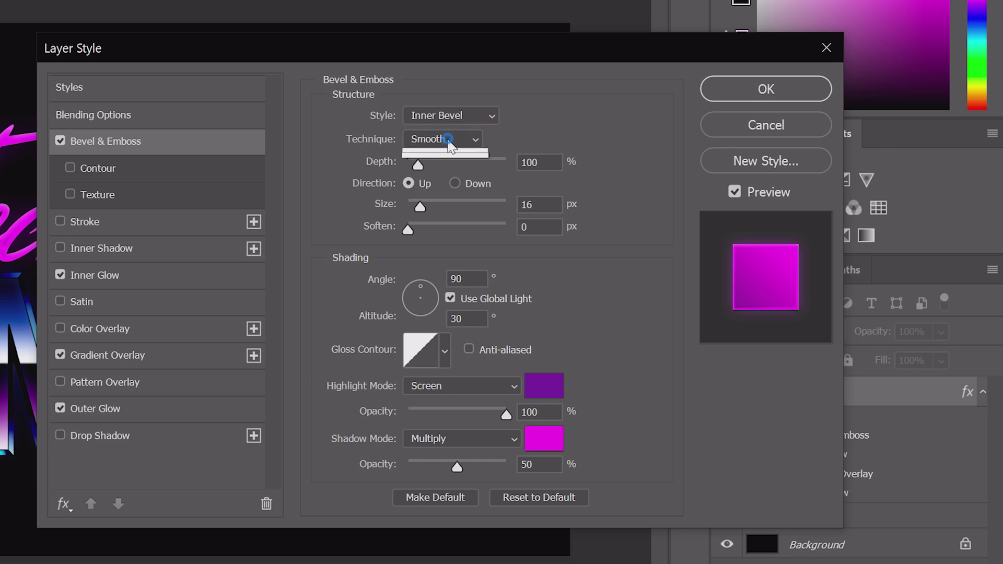
{"action": "left_click", "coordinate": [443, 157]}
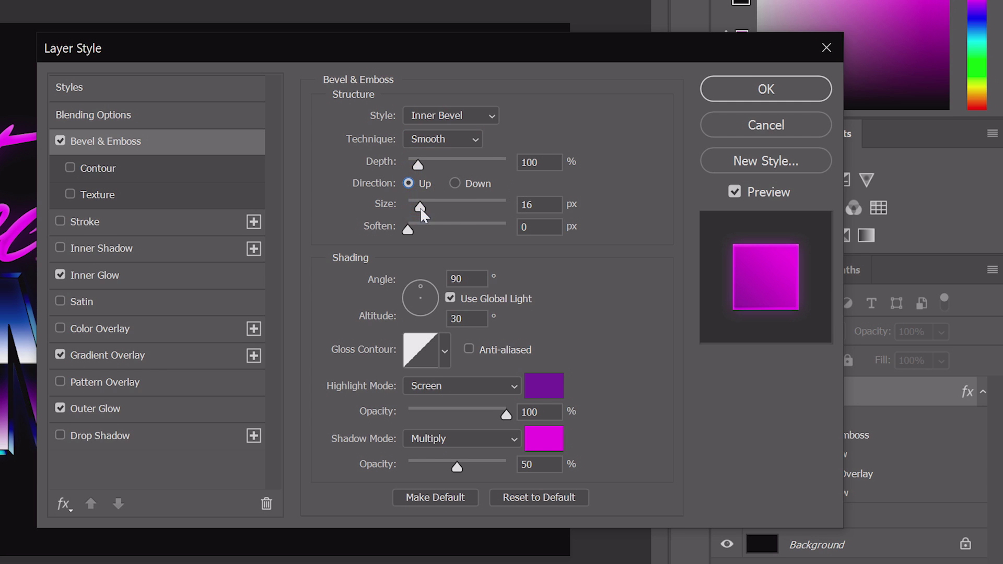
{"action": "left_click_drag", "start_coordinate": [421, 208], "coordinate": [420, 214]}
{"action": "left_click", "coordinate": [407, 231]}
{"action": "left_click", "coordinate": [447, 388]}
{"action": "left_click", "coordinate": [434, 444]}
Set bevel highlight to purple 5b1d8b and shadow to magenta f310f0, then apply the style.
{"action": "left_click", "coordinate": [544, 385]}
{"action": "left_click_drag", "start_coordinate": [406, 263], "coordinate": [388, 282]}
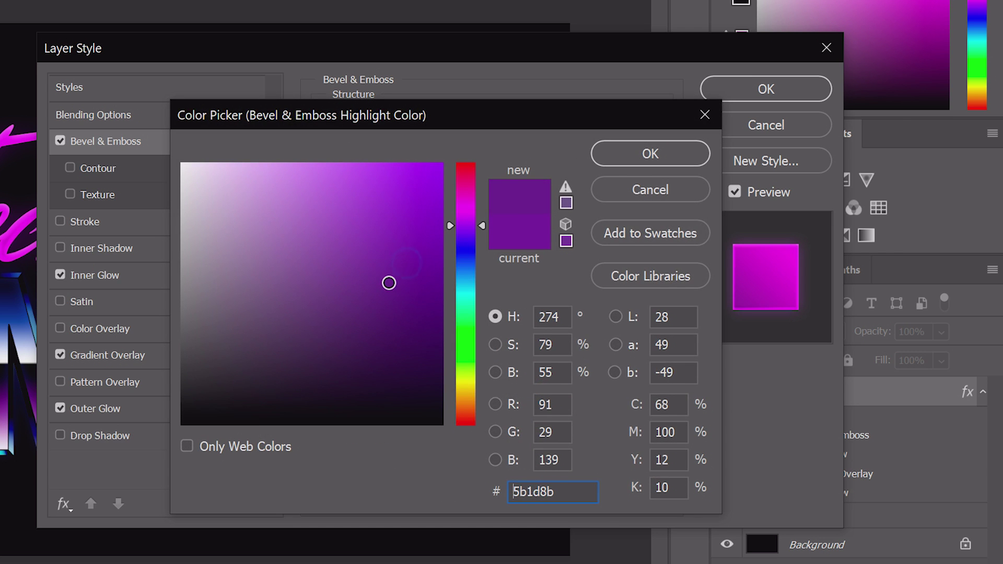
{"action": "left_click", "coordinate": [619, 188]}
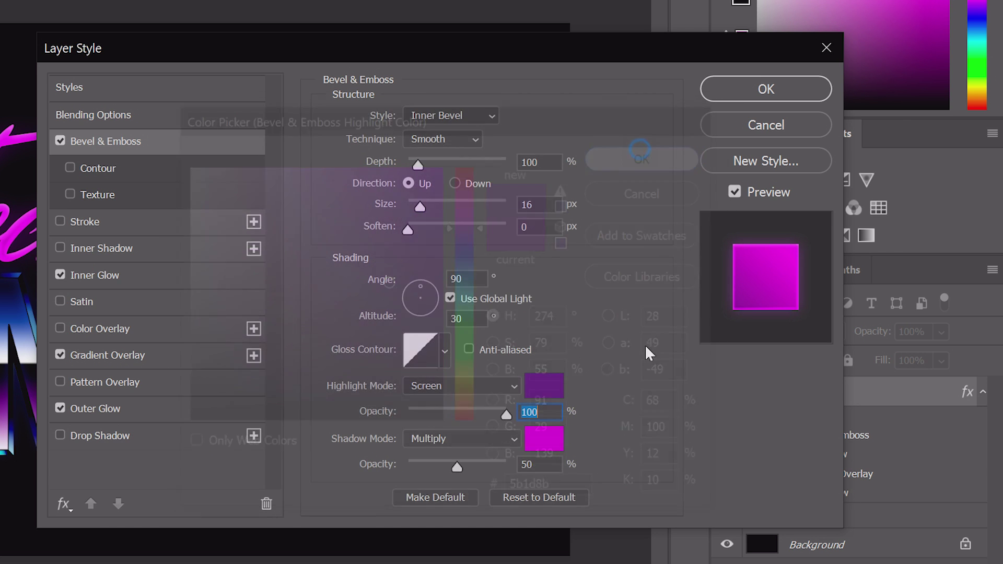
{"action": "left_click", "coordinate": [543, 444]}
{"action": "left_click_drag", "start_coordinate": [399, 232], "coordinate": [425, 175]}
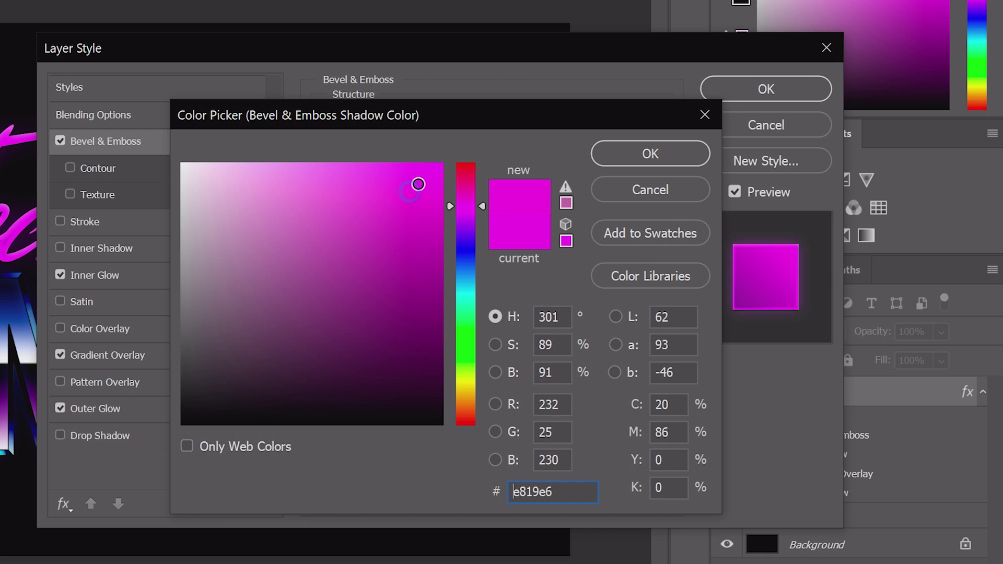
{"action": "left_click", "coordinate": [668, 142]}
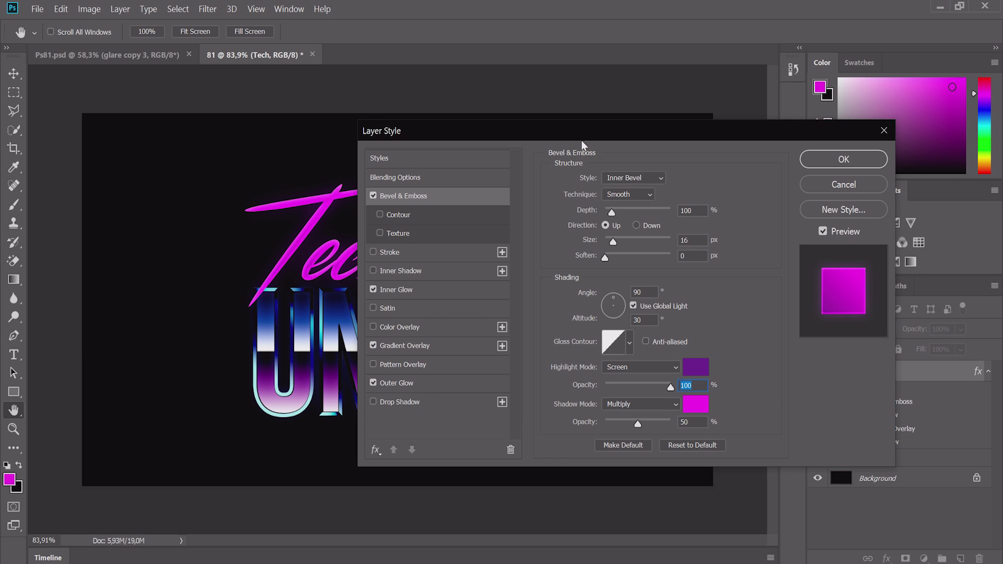
{"action": "mouse_move", "coordinate": [590, 108]}
{"action": "left_mouse_down"}
{"action": "mouse_move", "coordinate": [635, 97]}
{"action": "mouse_move", "coordinate": [460, 83]}
{"action": "left_mouse_up"}
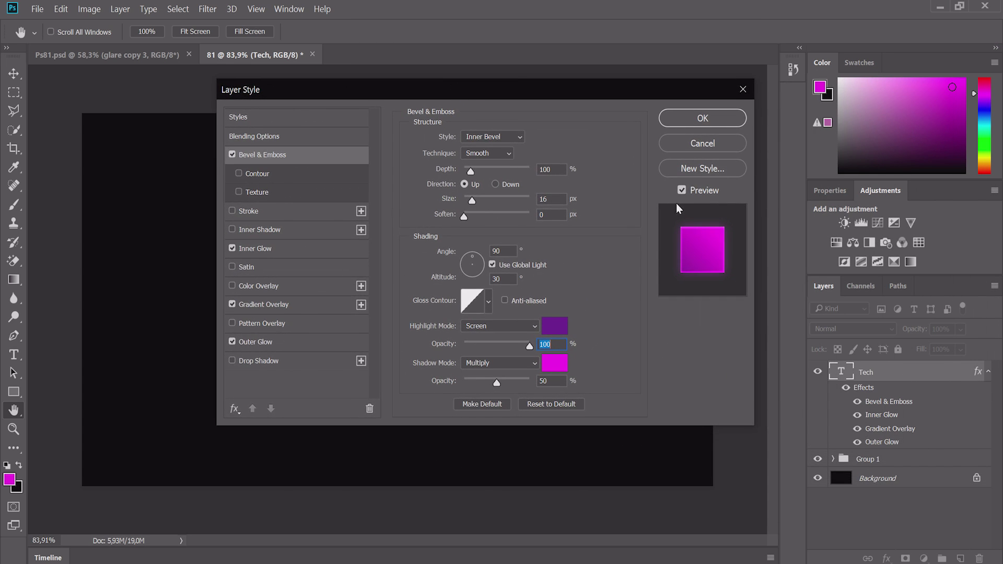
{"action": "left_click", "coordinate": [705, 122]}
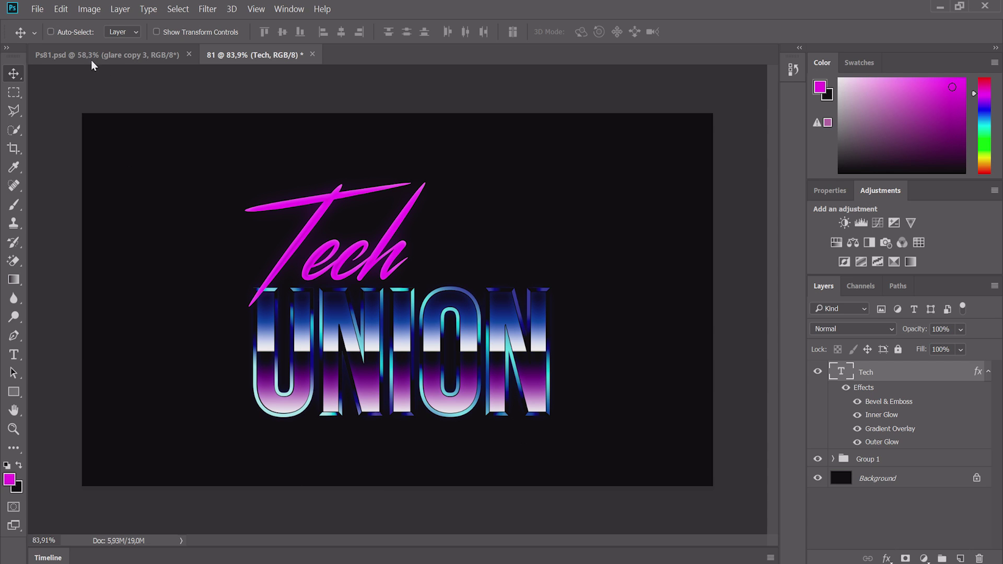
{"action": "left_click", "coordinate": [112, 56]}
{"action": "left_click", "coordinate": [249, 56]}
{"action": "left_click", "coordinate": [139, 56]}
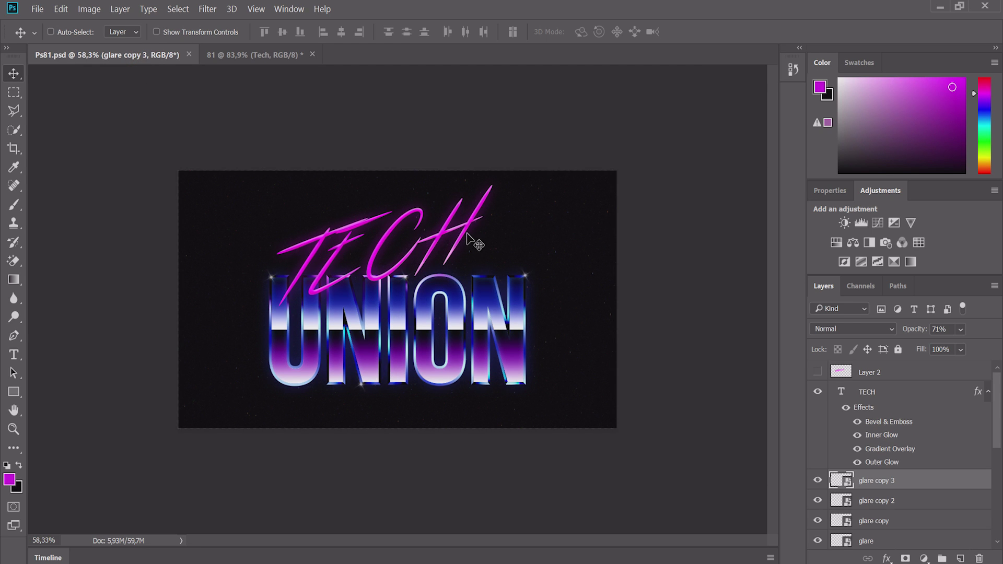
{"action": "left_click", "coordinate": [276, 56]}
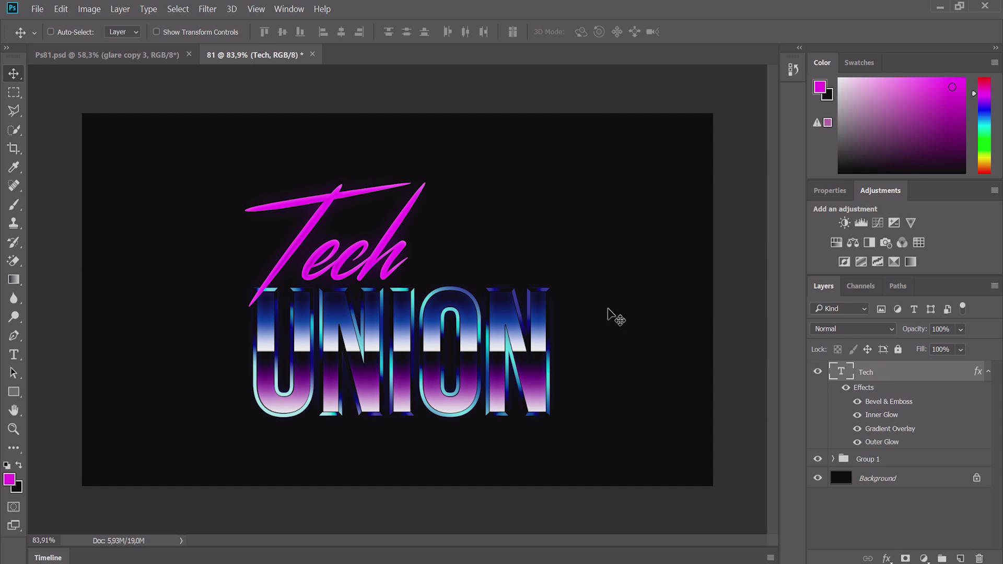
{"action": "key", "text": "ctrl"}
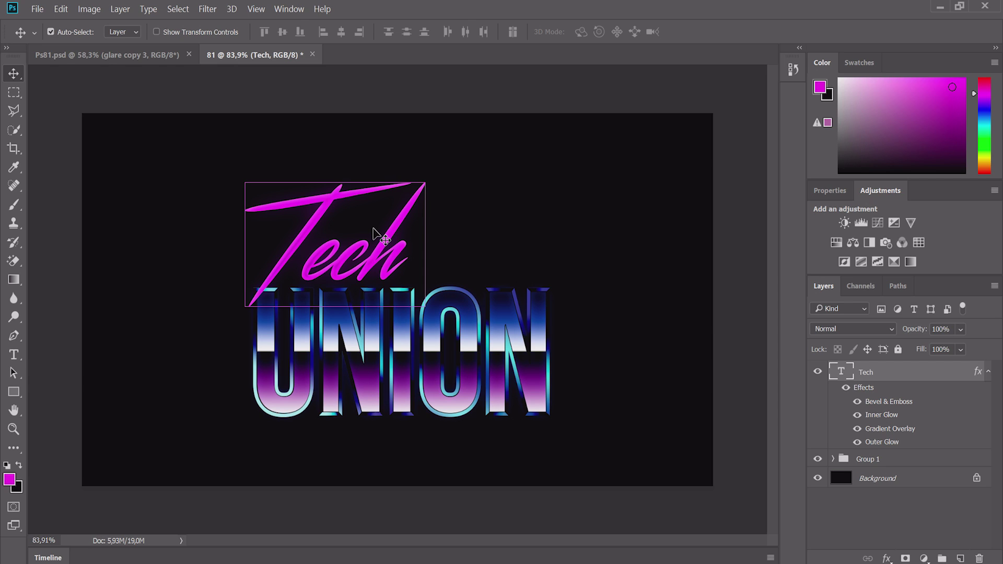
Skew Tech about -11.5° so it rises rightward, then nudge it down-left above UNION.
{"action": "key", "text": "ctrl+t"}
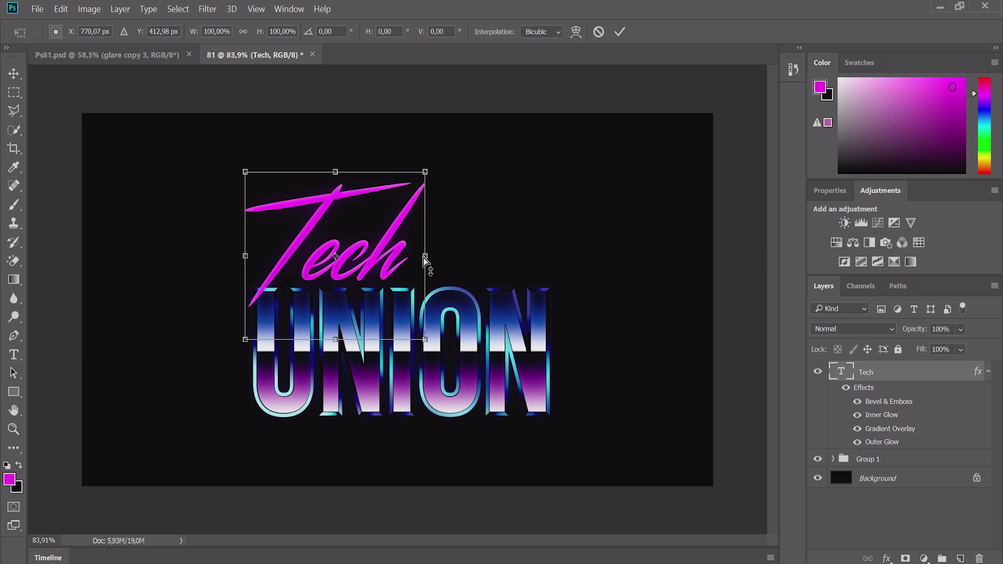
{"action": "left_click_drag", "start_coordinate": [425, 257], "coordinate": [429, 219]}
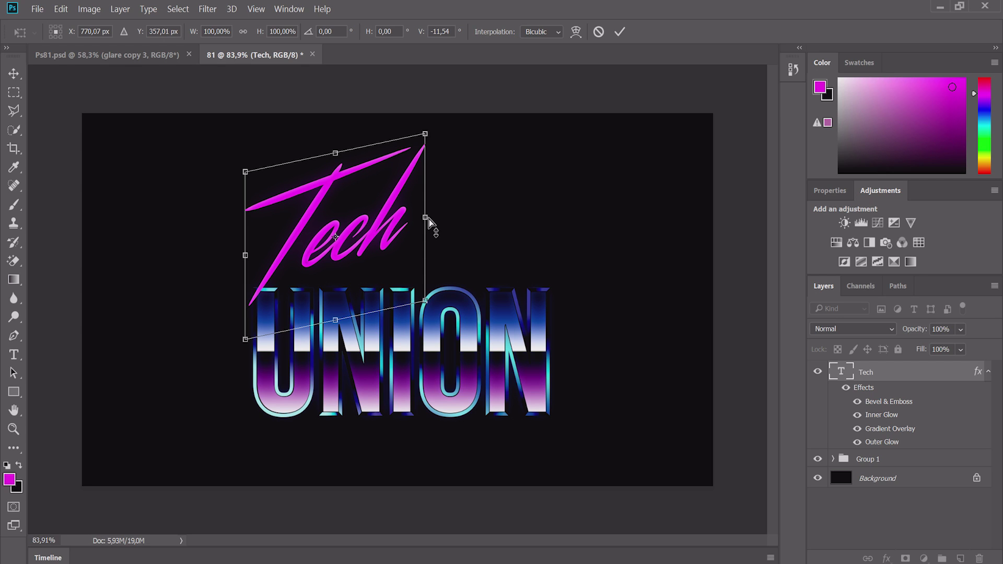
{"action": "key", "text": "Return"}
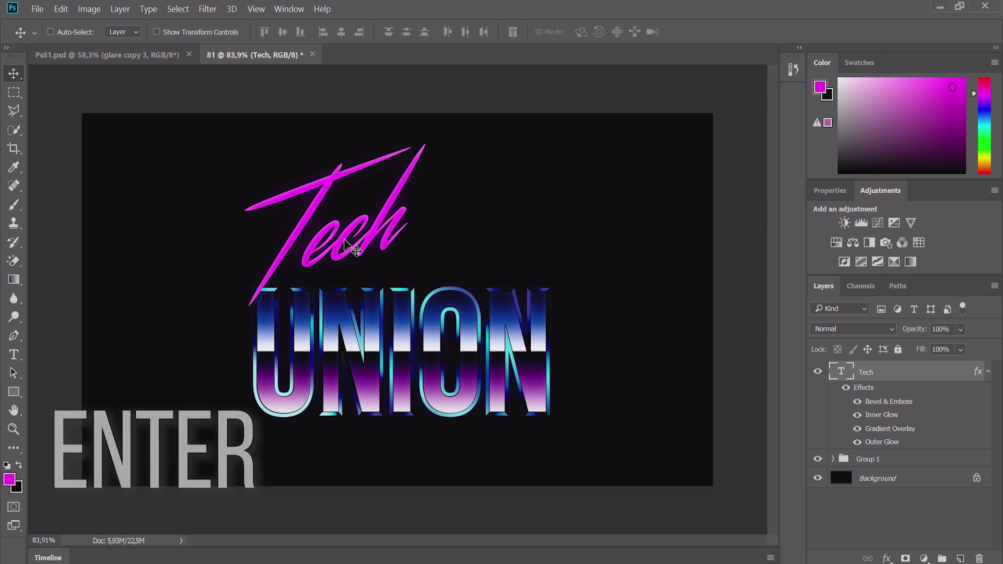
{"action": "mouse_move", "coordinate": [355, 229]}
{"action": "left_mouse_down"}
{"action": "mouse_move", "coordinate": [348, 237]}
{"action": "mouse_move", "coordinate": [367, 287]}
{"action": "left_mouse_up"}
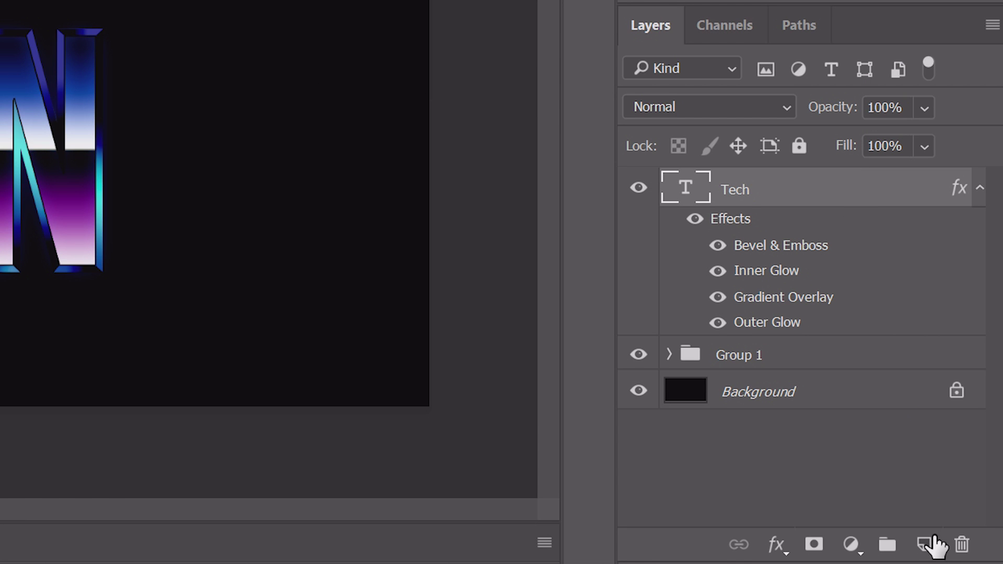
Add empty Layer 2 above Tech, choose the Brush, and set foreground to magenta e114f3.
{"action": "left_click", "coordinate": [931, 546]}
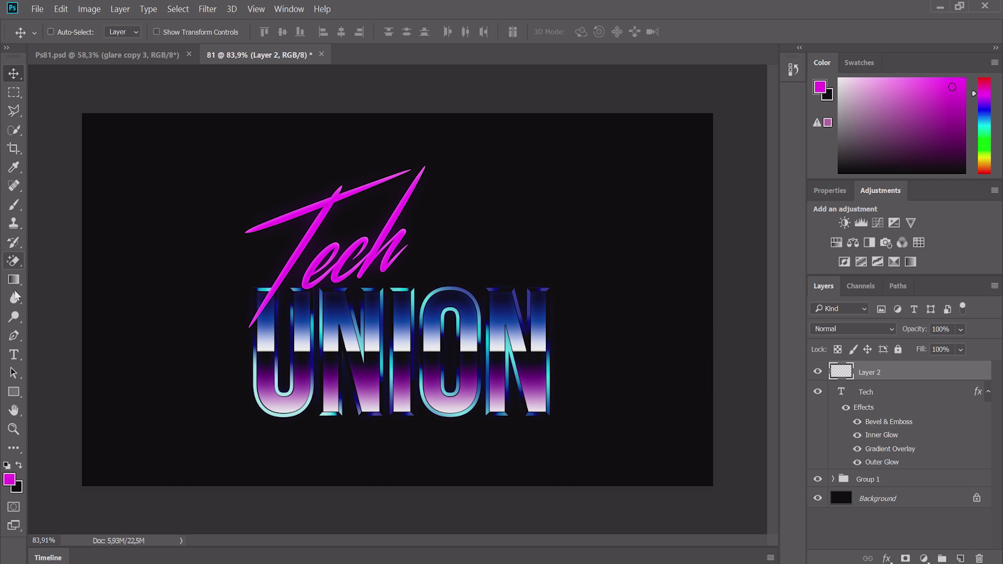
{"action": "left_click", "coordinate": [13, 206]}
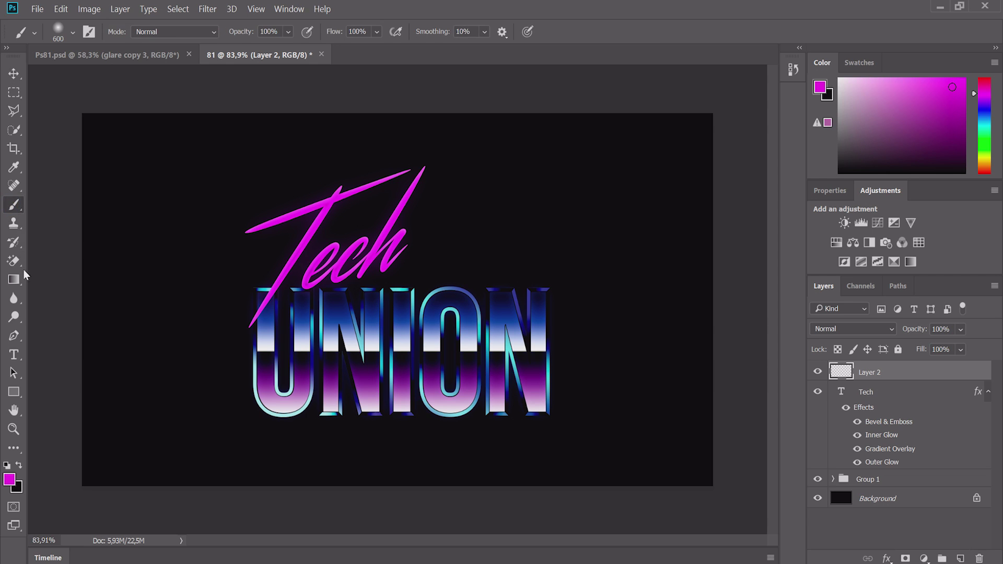
{"action": "left_click", "coordinate": [9, 480]}
{"action": "left_click_drag", "start_coordinate": [624, 240], "coordinate": [614, 220]}
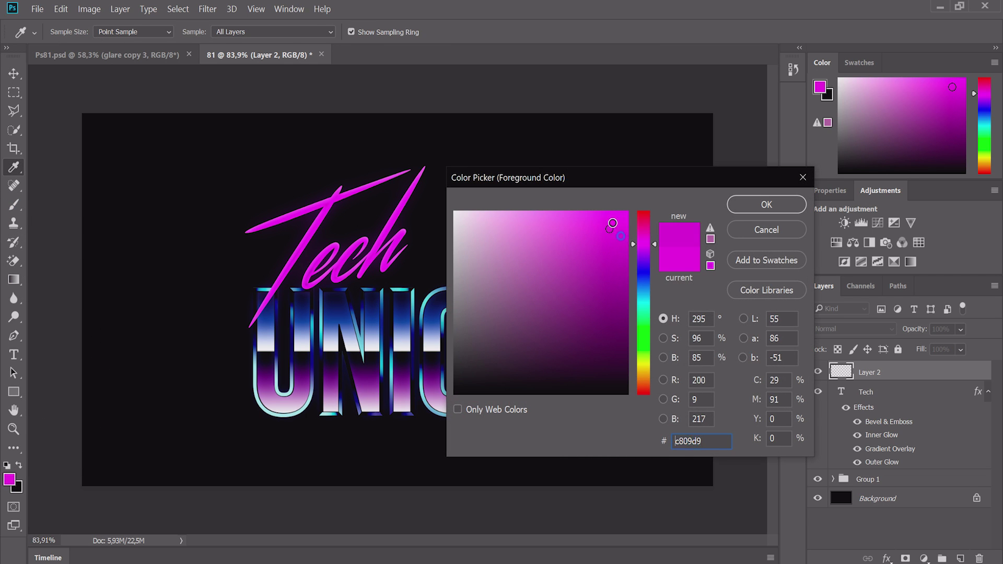
{"action": "left_click", "coordinate": [761, 206]}
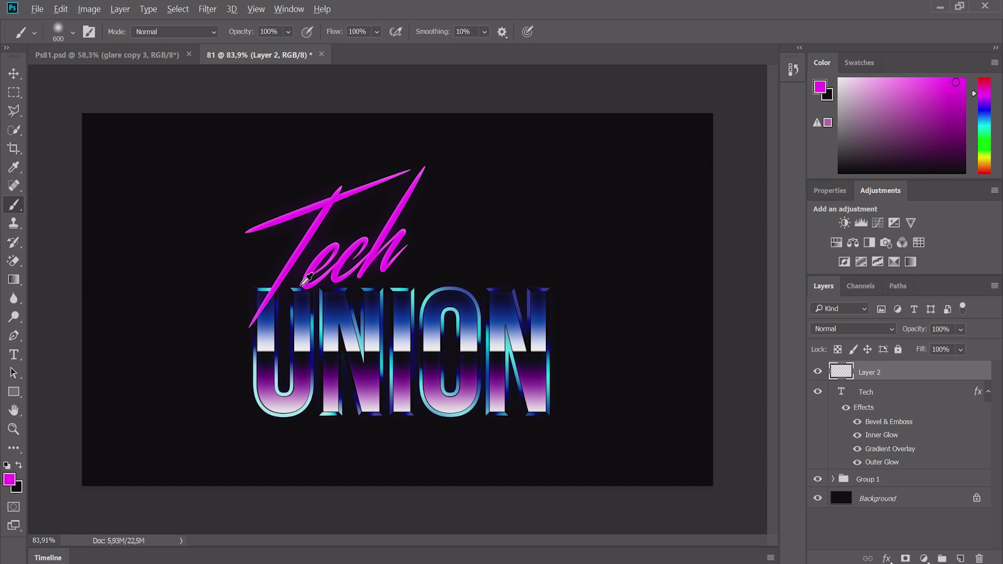
{"action": "scroll", "coordinate": [292, 277], "scroll_direction": "up", "scroll_amount": 2}
{"action": "scroll", "coordinate": [278, 288], "scroll_direction": "up", "scroll_amount": 2}
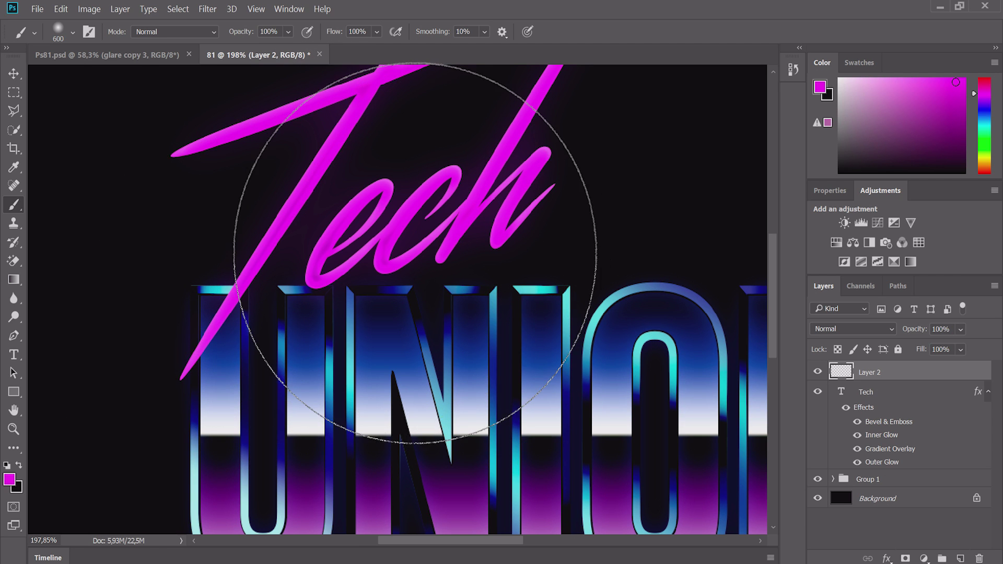
Set the brush to 69 px with 0% hardness.
{"action": "left_click", "coordinate": [53, 32]}
{"action": "left_click_drag", "start_coordinate": [248, 147], "coordinate": [246, 148]}
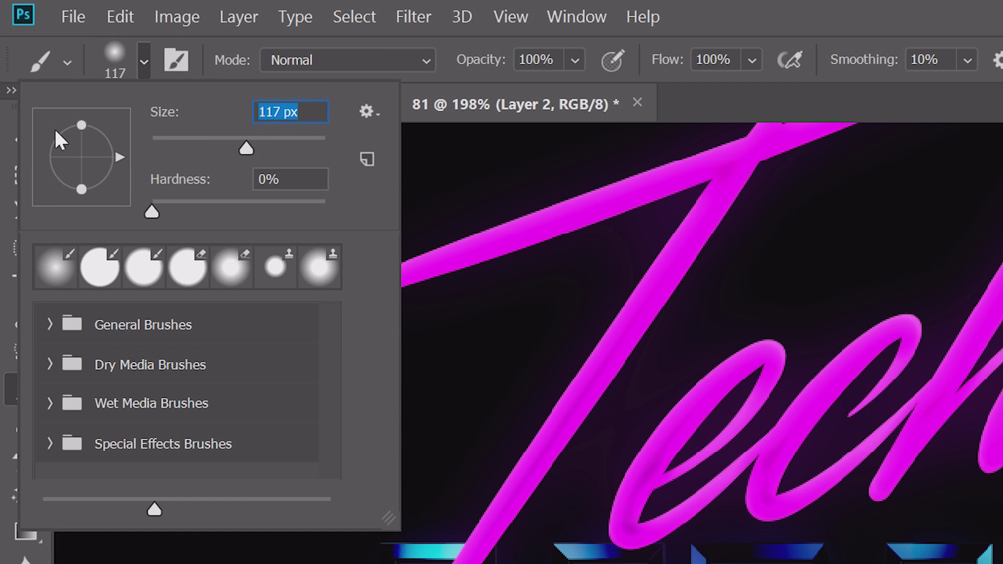
{"action": "left_click", "coordinate": [210, 142]}
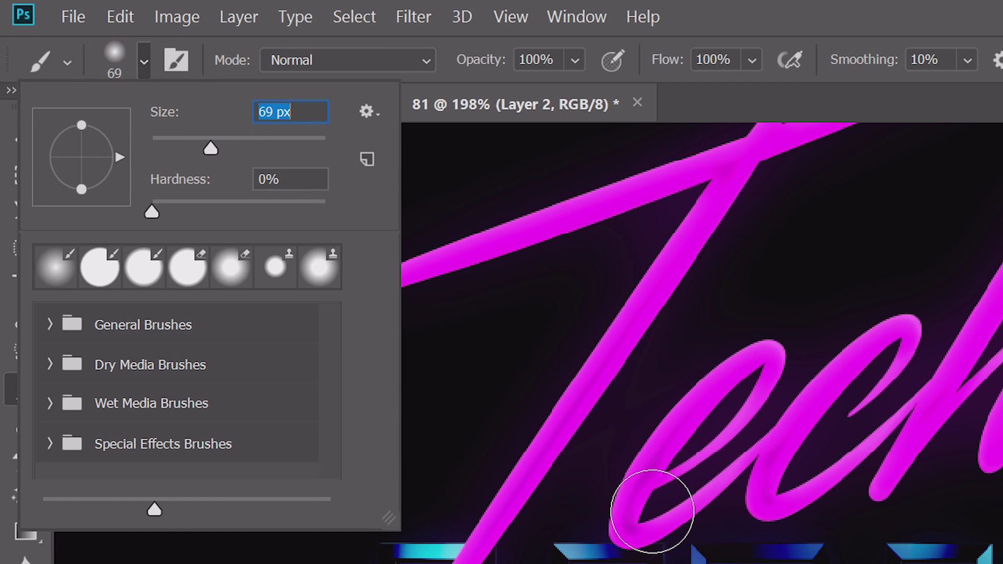
{"action": "key", "text": "Tab"}
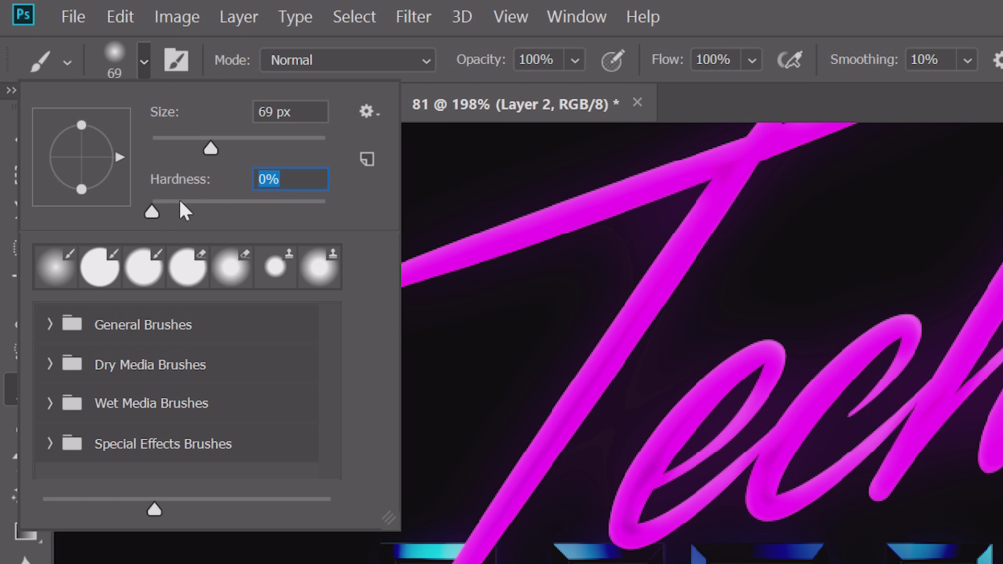
{"action": "left_click", "coordinate": [144, 48]}
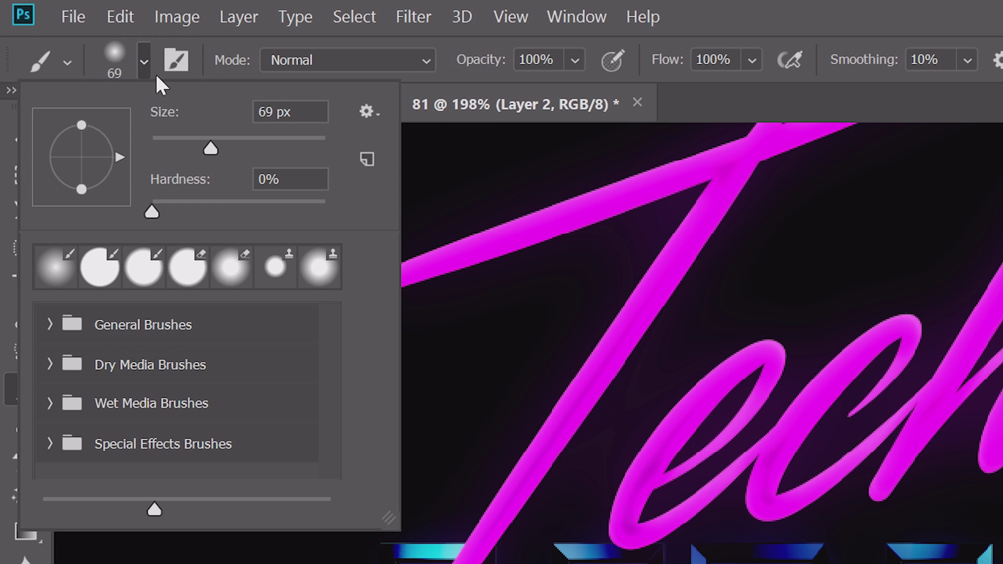
{"action": "left_click", "coordinate": [145, 60]}
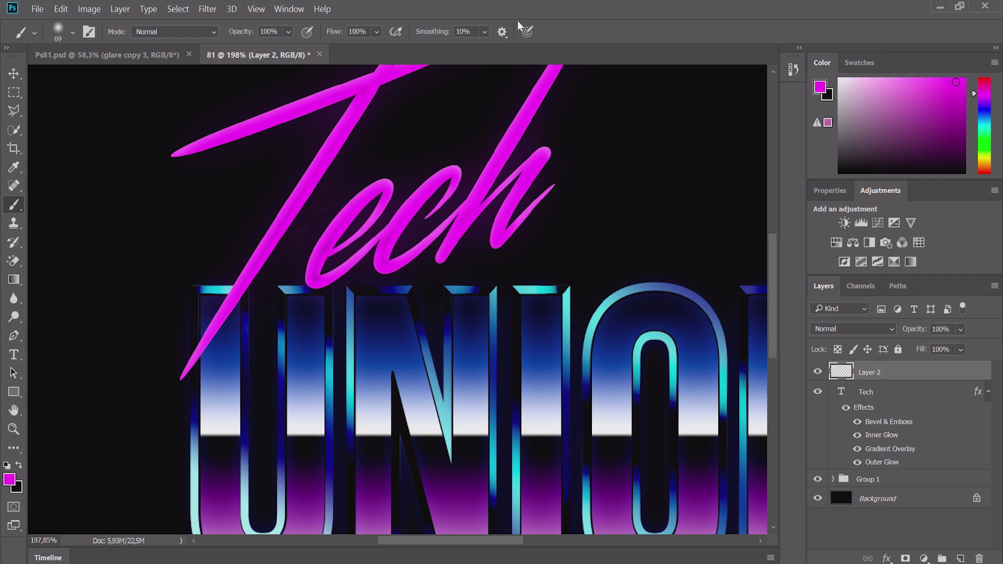
{"action": "left_click", "coordinate": [484, 32]}
Paint soft magenta dabs on Layer 2 beneath the T, e, c and h of Tech.
{"action": "left_click_drag", "start_coordinate": [241, 288], "coordinate": [180, 378]}
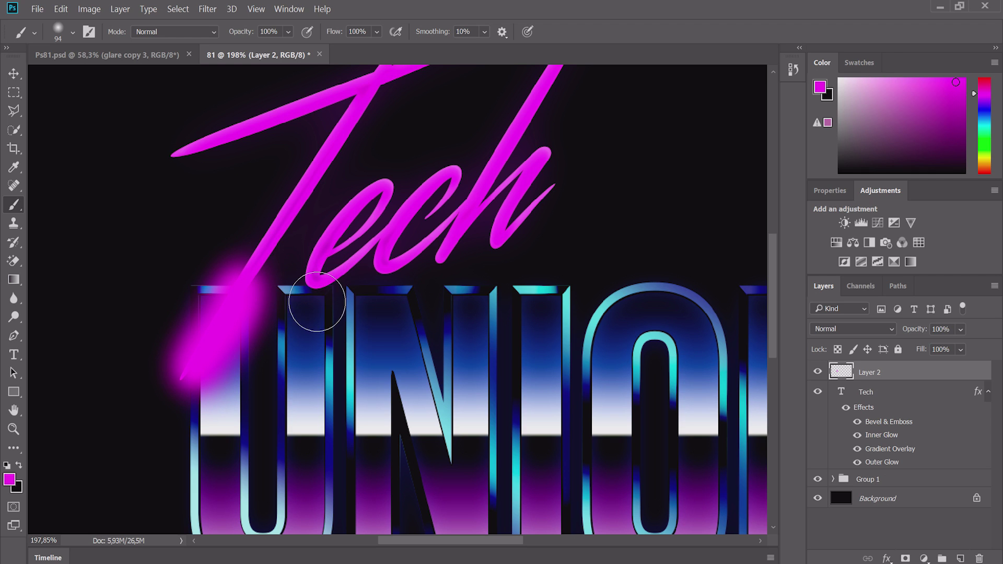
{"action": "left_click", "coordinate": [312, 285]}
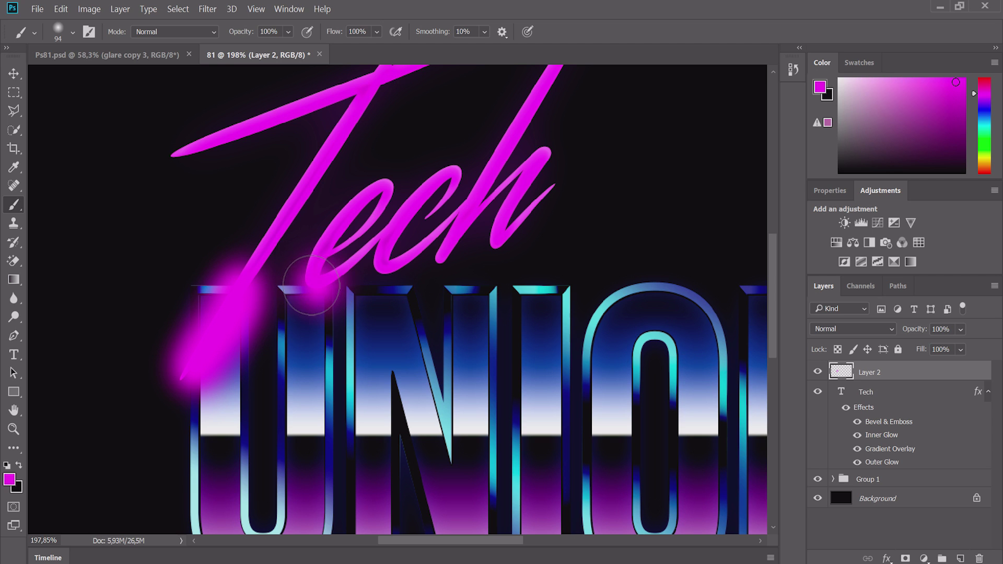
{"action": "left_click", "coordinate": [312, 285]}
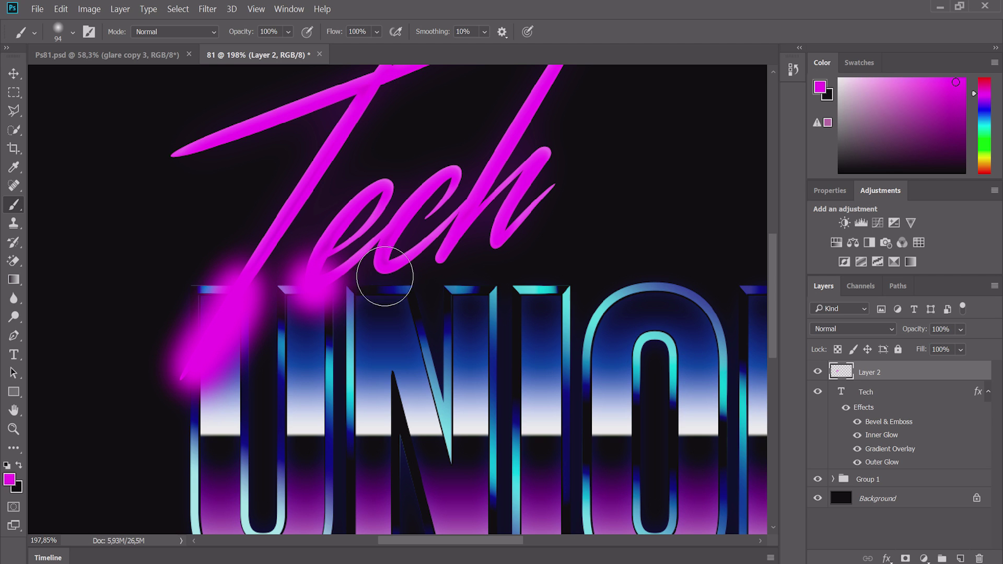
{"action": "left_click", "coordinate": [389, 285]}
{"action": "left_click", "coordinate": [428, 277]}
{"action": "left_click", "coordinate": [483, 267]}
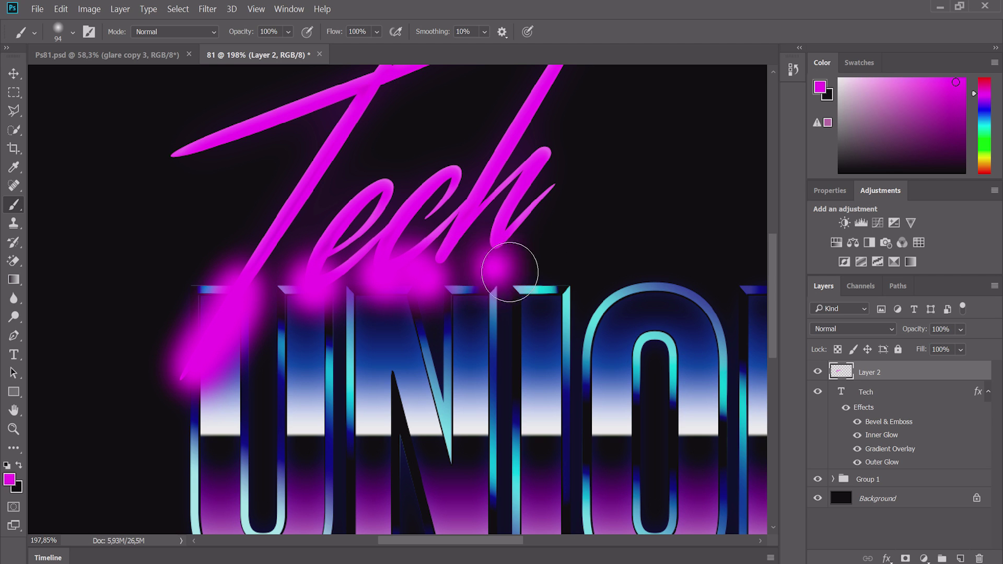
{"action": "left_click", "coordinate": [521, 267]}
{"action": "scroll", "coordinate": [391, 253], "scroll_direction": "down", "scroll_amount": 3}
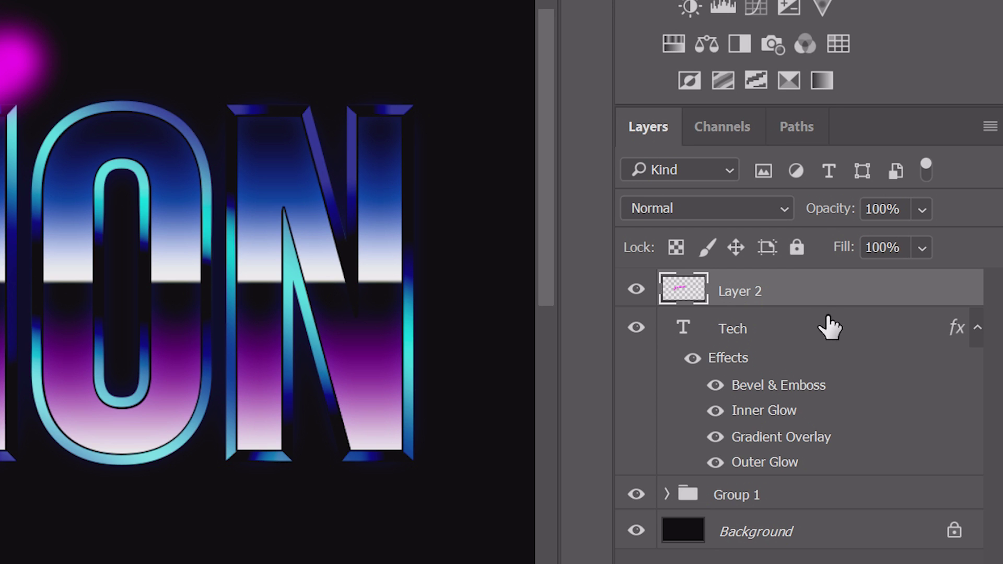
{"action": "left_click", "coordinate": [909, 373]}
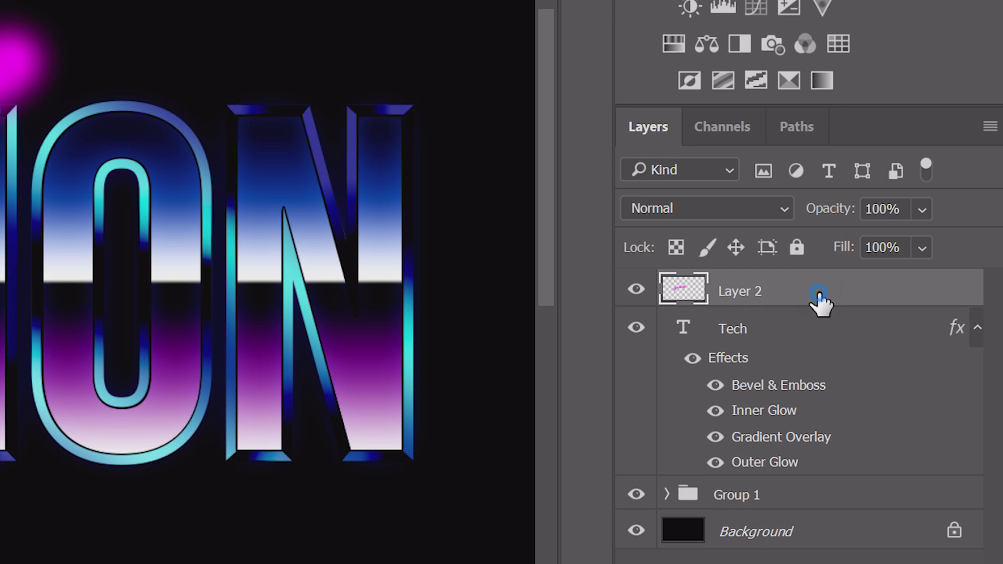
Set Layer 2 to Color blend mode at 61% opacity and drag it below the Tech layer.
{"action": "left_click", "coordinate": [700, 206]}
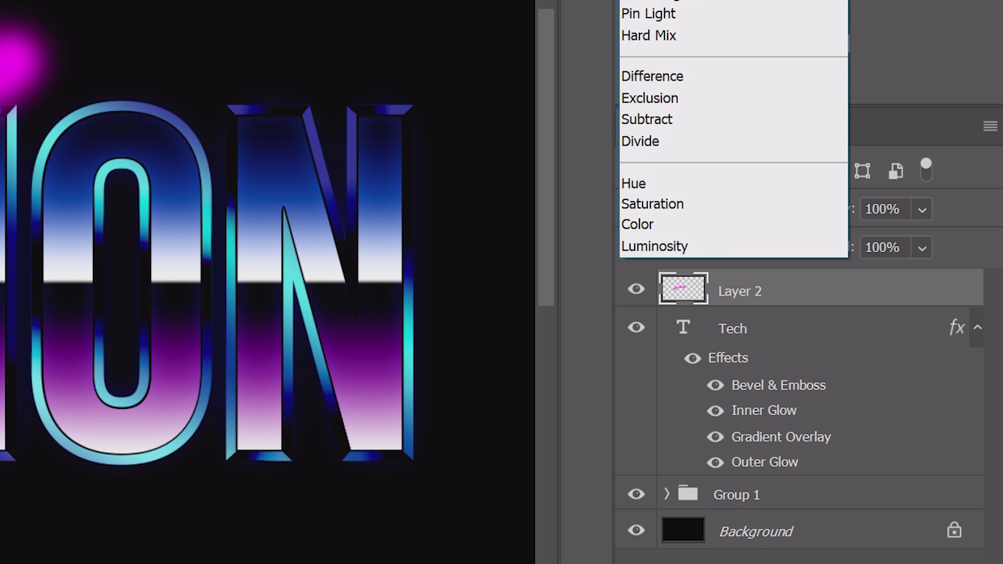
{"action": "left_click", "coordinate": [666, 224]}
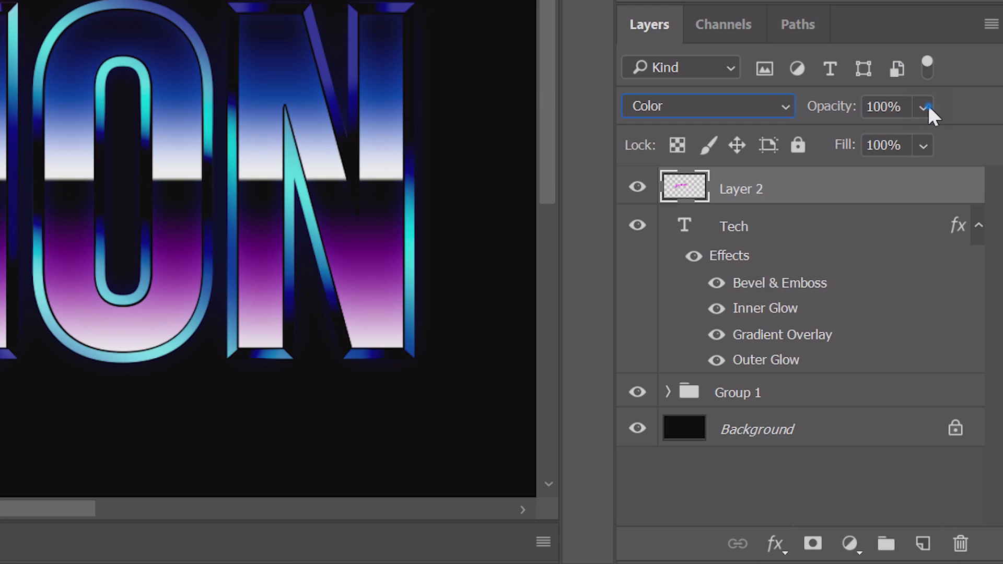
{"action": "left_click", "coordinate": [962, 329]}
{"action": "left_click_drag", "start_coordinate": [971, 346], "coordinate": [968, 345]}
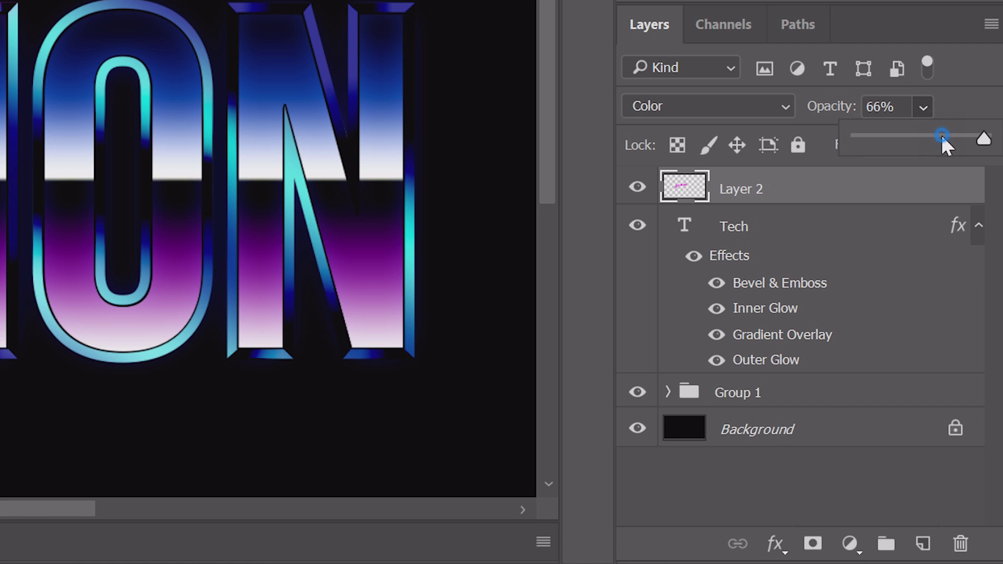
{"action": "left_click", "coordinate": [966, 99]}
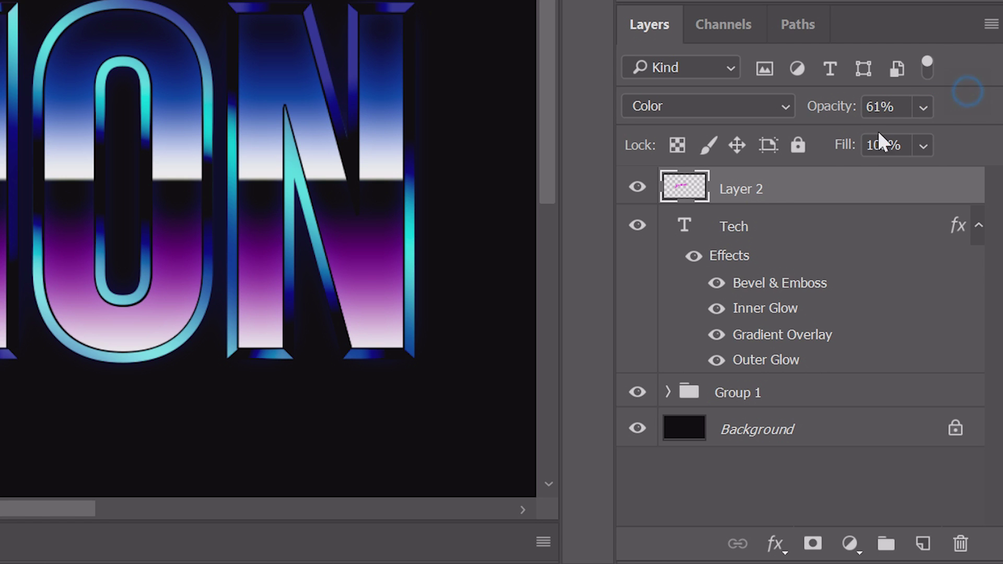
{"action": "left_click", "coordinate": [798, 189]}
{"action": "left_click_drag", "start_coordinate": [798, 189], "coordinate": [803, 377]}
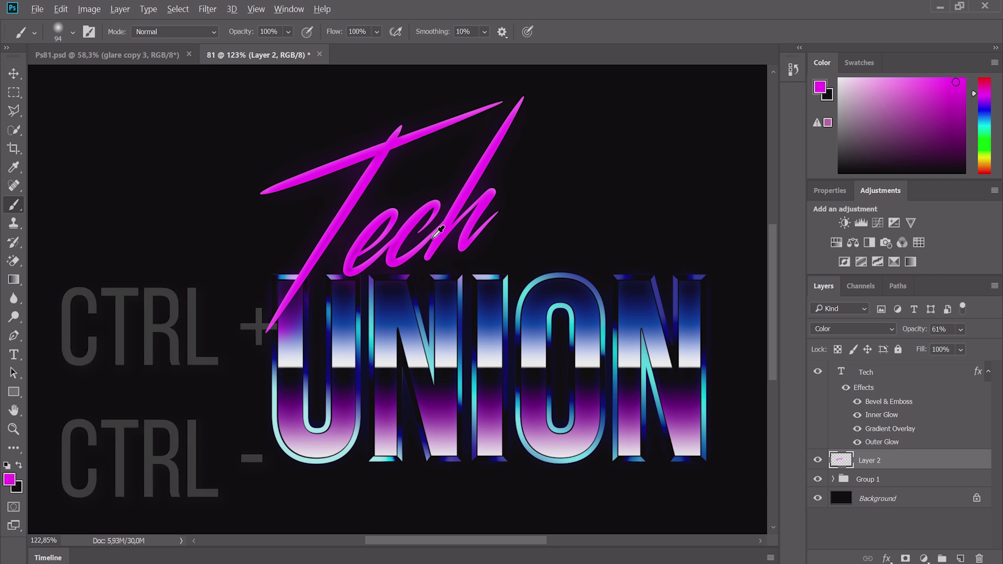
{"action": "scroll", "coordinate": [430, 233], "scroll_direction": "down", "scroll_amount": 2}
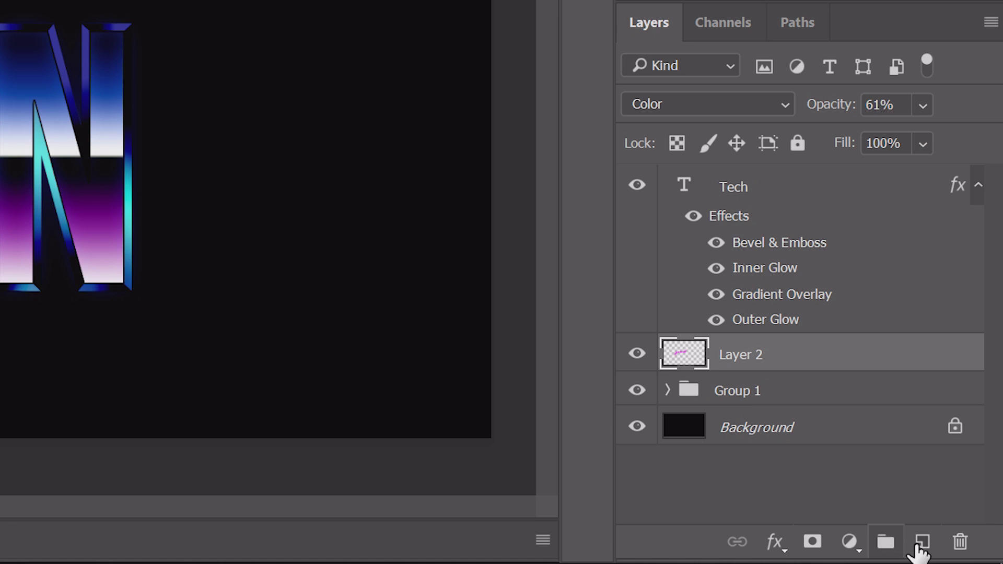
Add Layers 3 and 4, moving Layer 3 beneath Group 1 and selecting it.
{"action": "left_click", "coordinate": [961, 557]}
{"action": "left_click", "coordinate": [923, 543]}
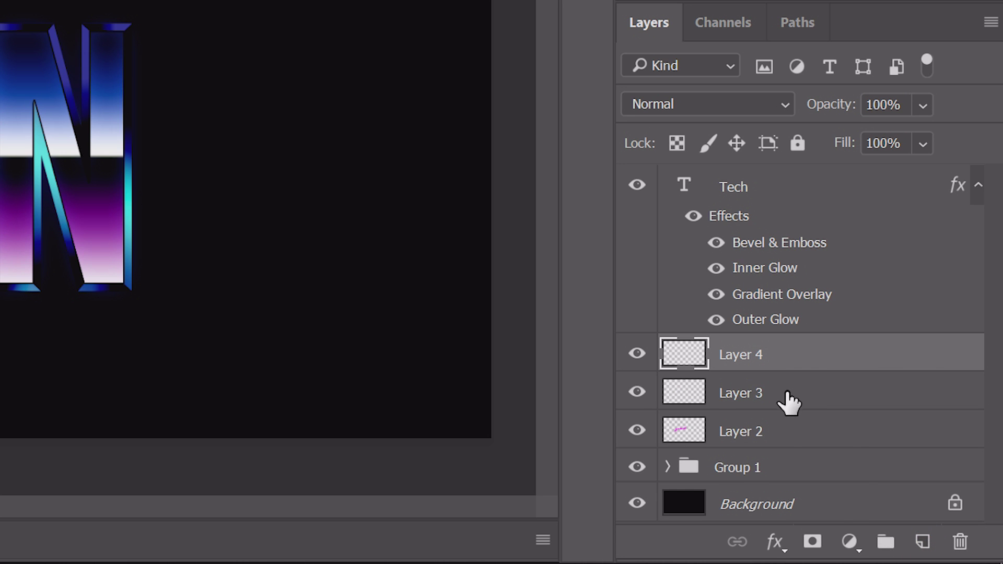
{"action": "left_click_drag", "start_coordinate": [786, 402], "coordinate": [795, 475]}
{"action": "left_click_drag", "start_coordinate": [783, 355], "coordinate": [783, 351]}
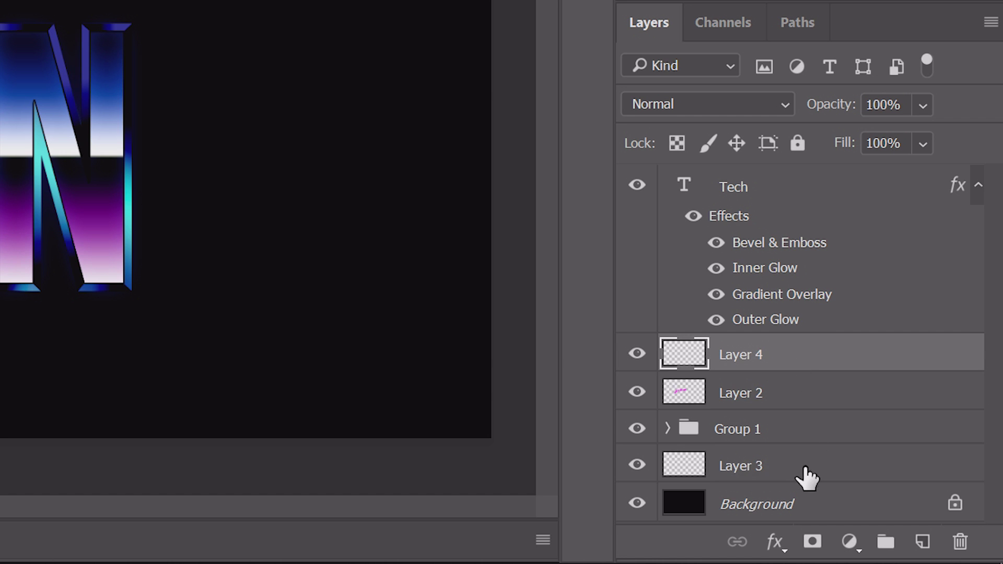
{"action": "left_click", "coordinate": [801, 470]}
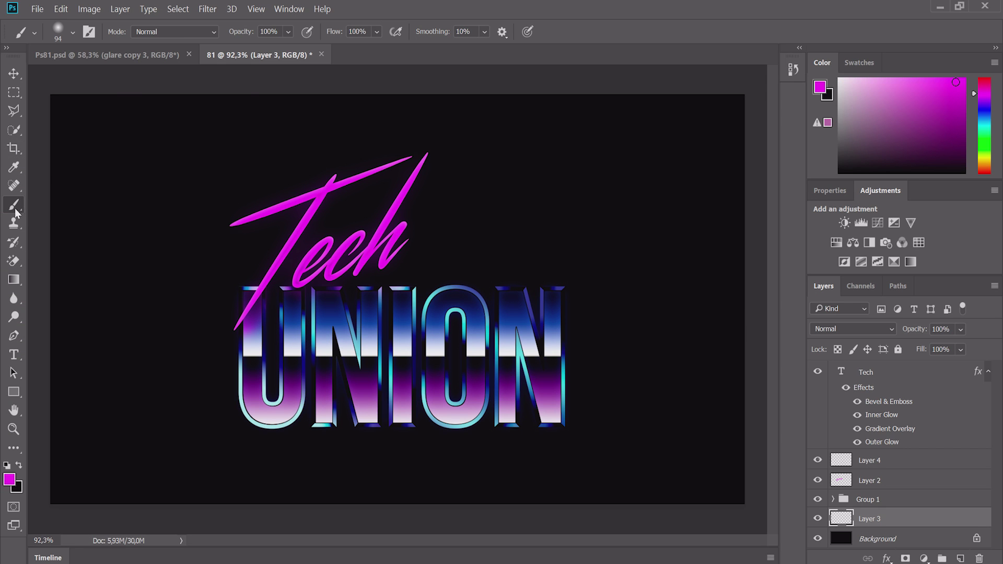
Set the brush size to 600 px with 0% hardness.
{"action": "left_click", "coordinate": [73, 33]}
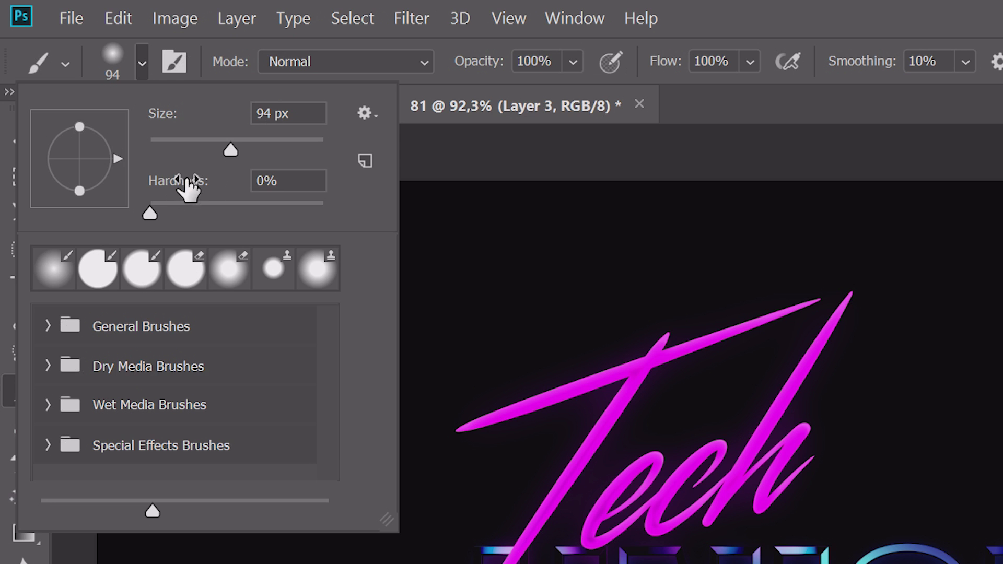
{"action": "left_click_drag", "start_coordinate": [85, 106], "coordinate": [57, 109]}
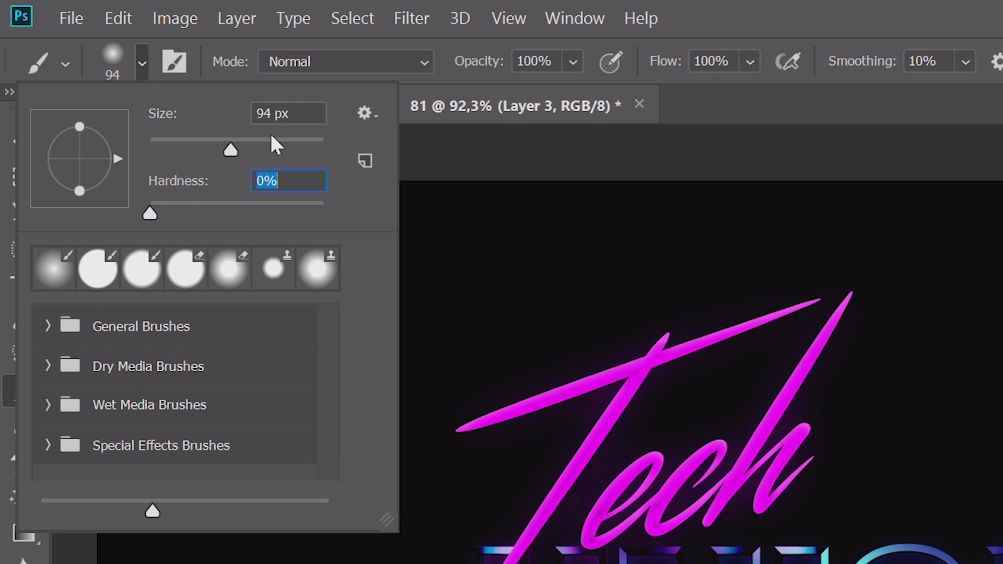
{"action": "left_click_drag", "start_coordinate": [272, 142], "coordinate": [320, 151]}
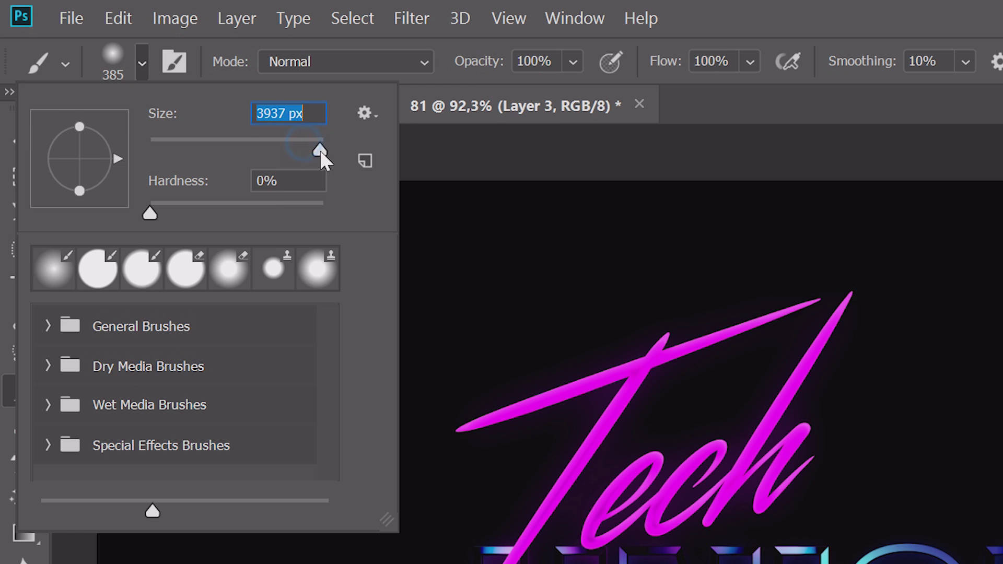
{"action": "left_click_drag", "start_coordinate": [164, 78], "coordinate": [161, 80]}
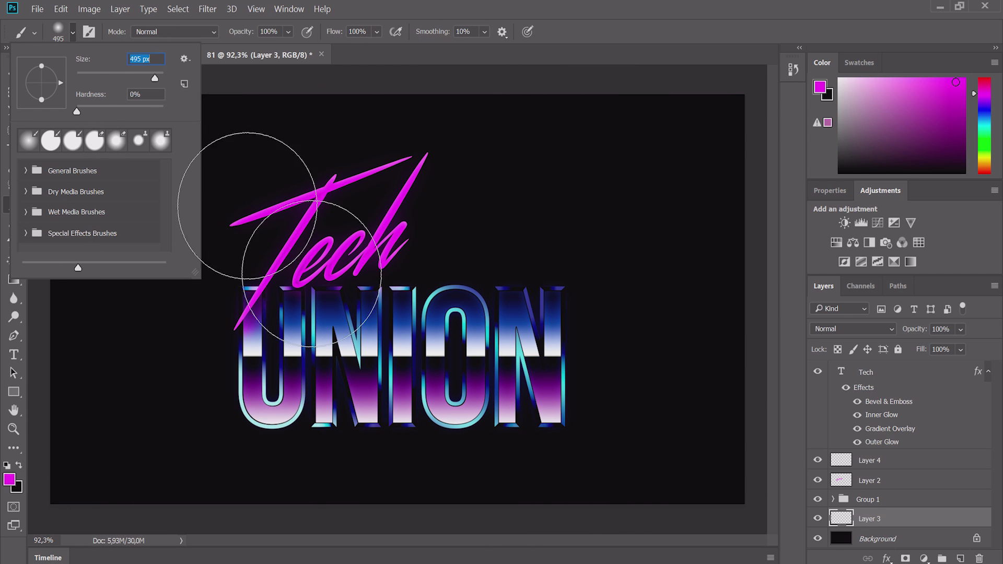
{"action": "type", "text": "66"}
{"action": "key", "text": "BackSpace"}
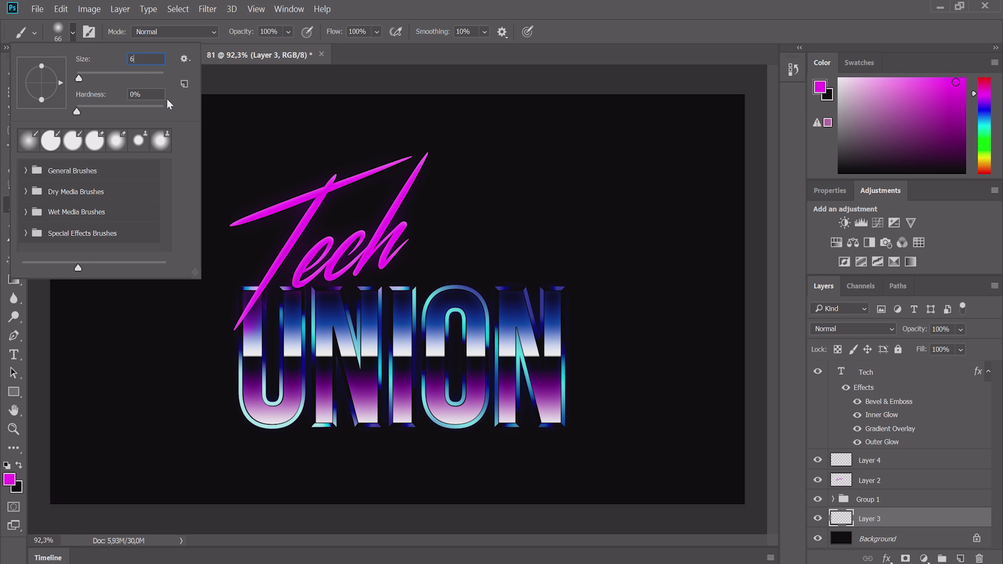
{"action": "type", "text": "00"}
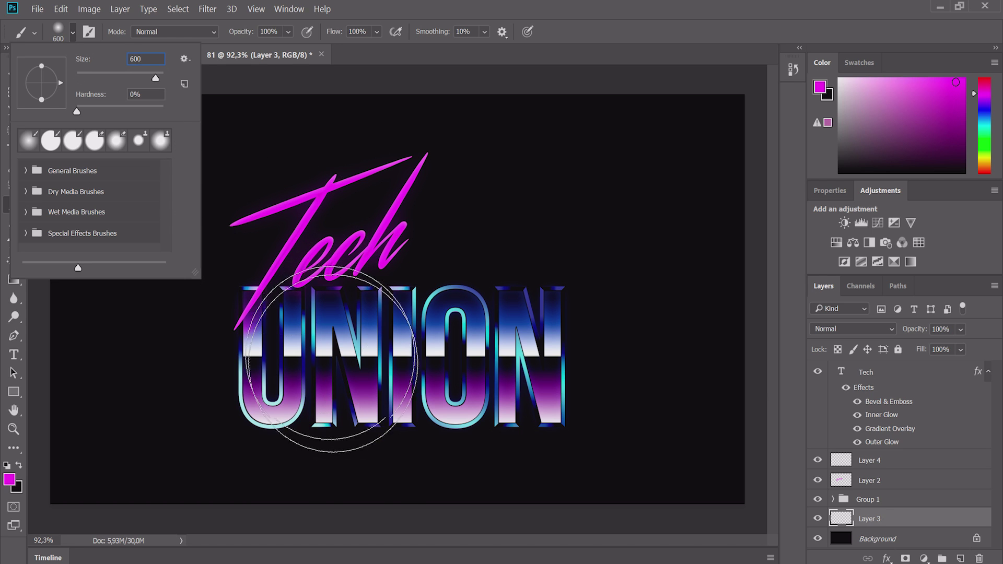
{"action": "key", "text": "Return"}
{"action": "left_click", "coordinate": [11, 479]}
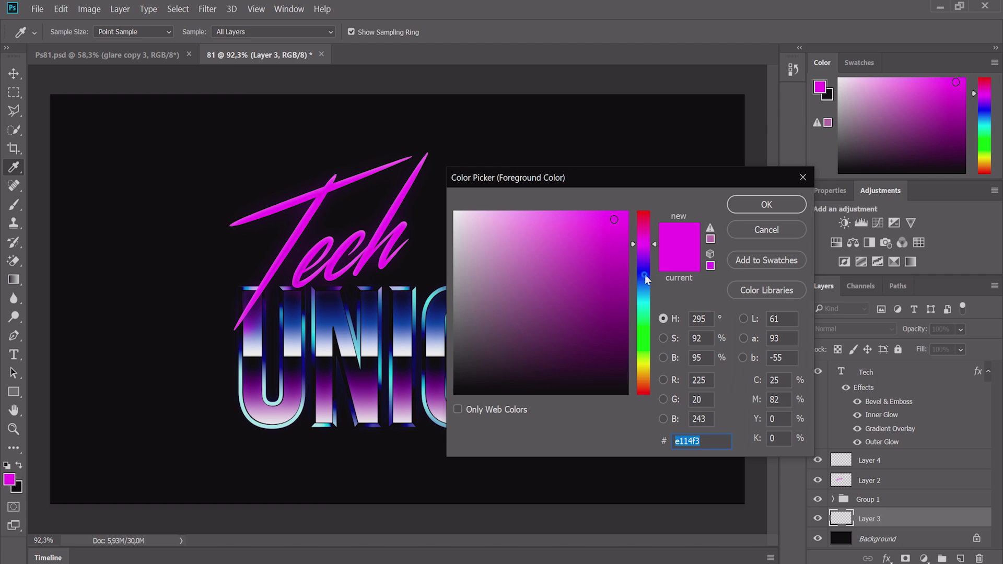
Paint a soft medium-blue glow across UNION on Layer 3 and fade it to 20% opacity.
{"action": "left_click", "coordinate": [645, 275]}
{"action": "left_click_drag", "start_coordinate": [584, 223], "coordinate": [576, 224]}
{"action": "left_click", "coordinate": [746, 211]}
{"action": "key", "text": "b"}
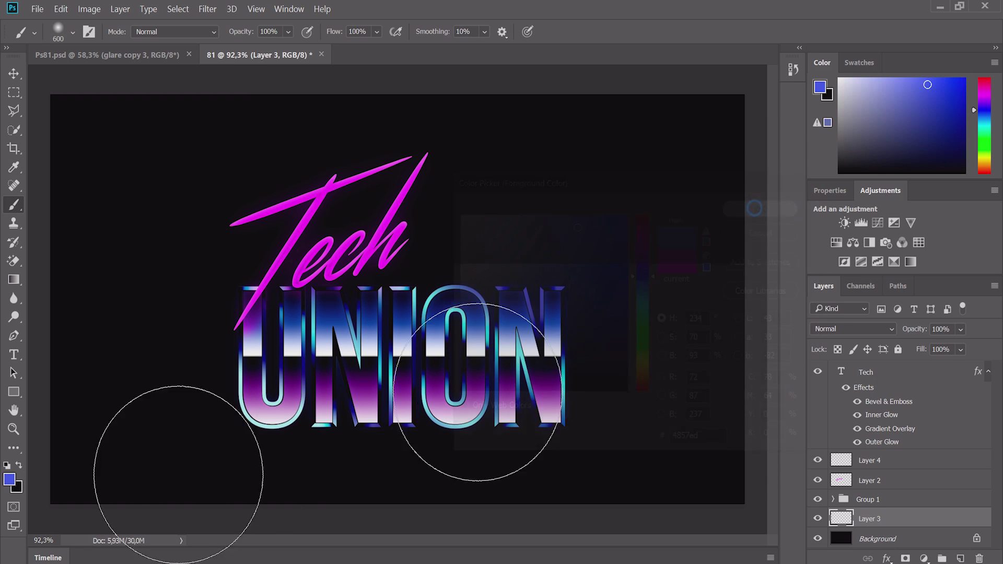
{"action": "left_click", "coordinate": [245, 356]}
{"action": "mouse_move", "coordinate": [270, 360]}
{"action": "left_mouse_down"}
{"action": "mouse_move", "coordinate": [466, 347]}
{"action": "mouse_move", "coordinate": [609, 369]}
{"action": "left_mouse_up"}
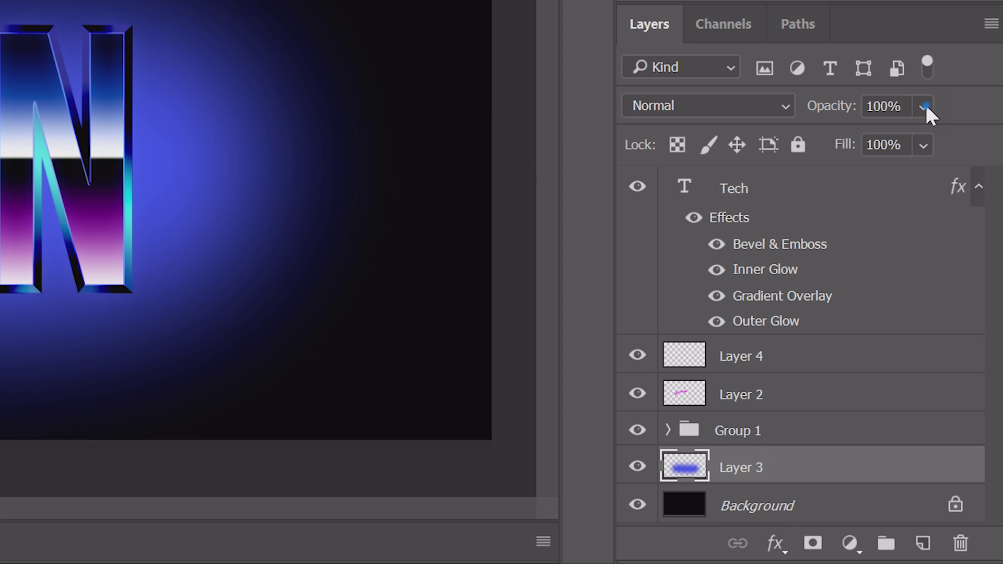
{"action": "left_click", "coordinate": [960, 330]}
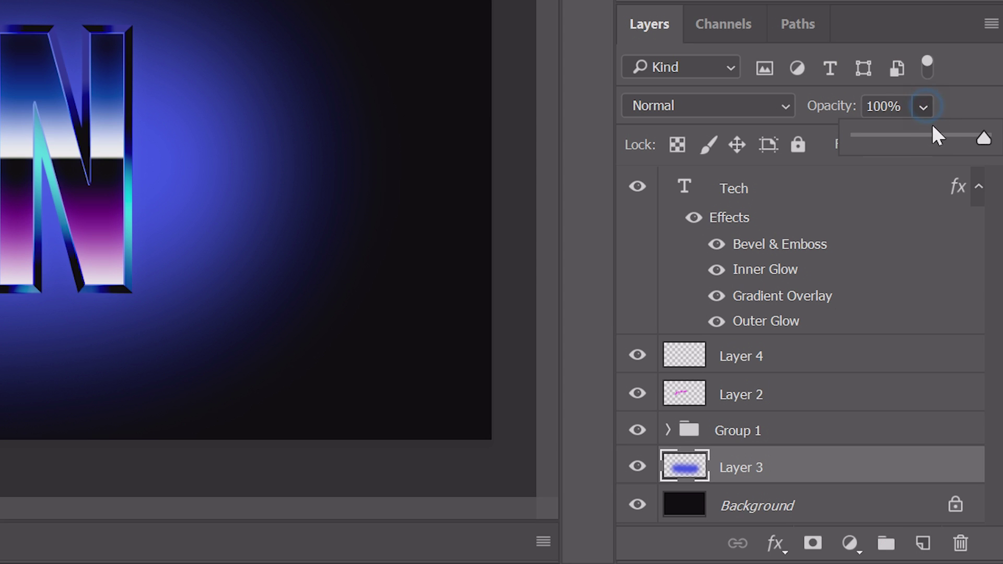
{"action": "left_click", "coordinate": [940, 137]}
{"action": "left_click_drag", "start_coordinate": [920, 138], "coordinate": [878, 137]}
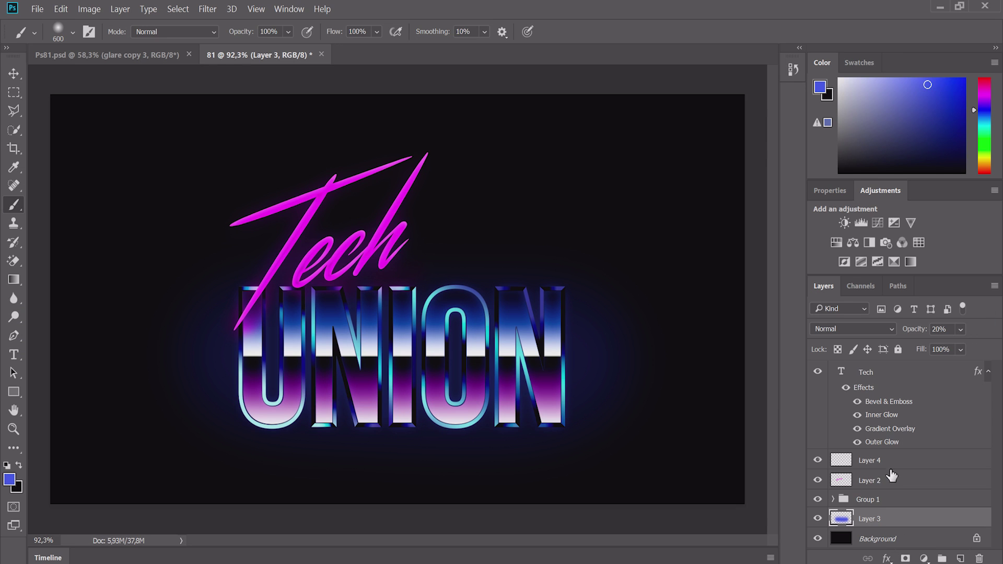
Select Layer 4 with magenta paint colour, then switch to the Ps81.psd document.
{"action": "left_click", "coordinate": [898, 463]}
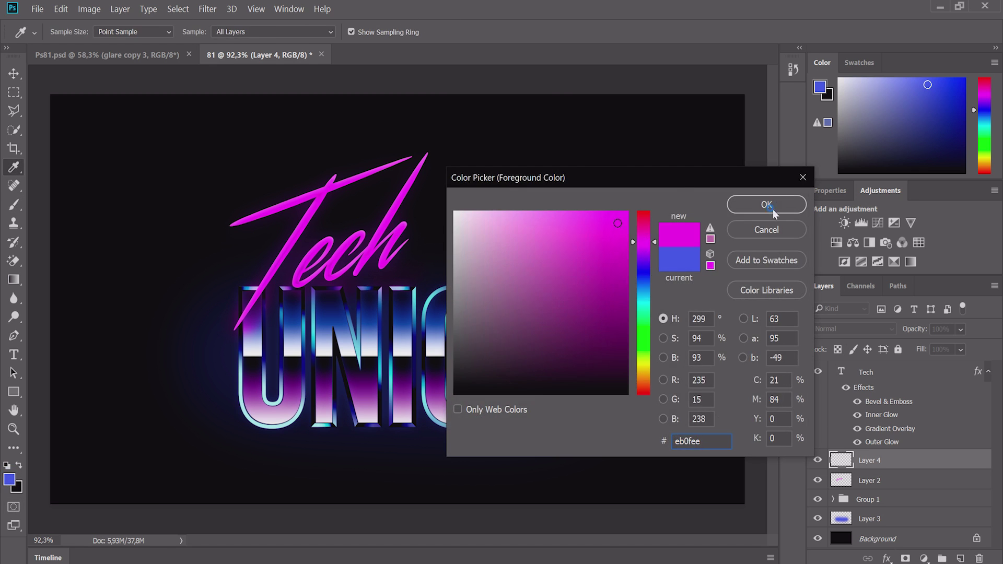
{"action": "left_click", "coordinate": [766, 205]}
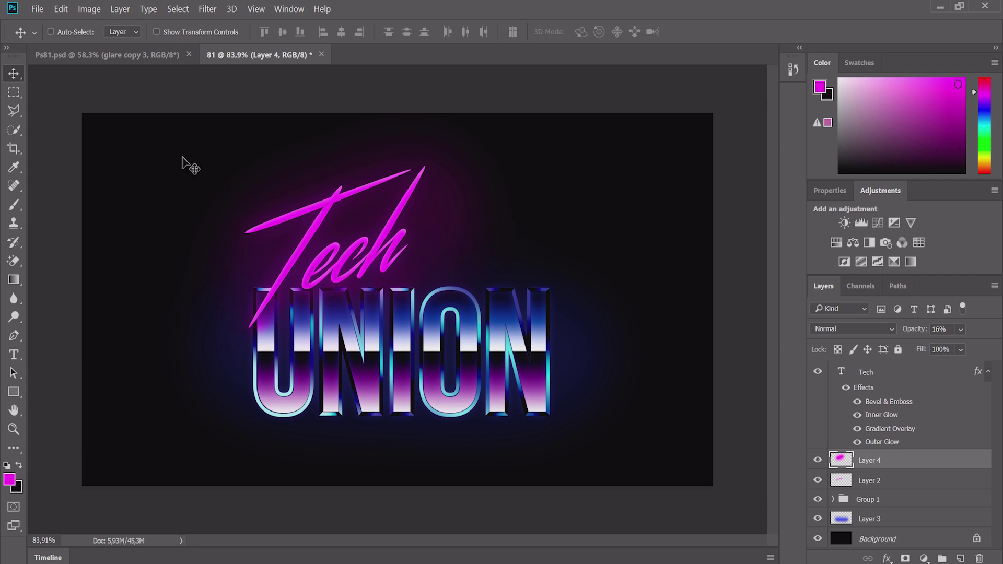
{"action": "left_click", "coordinate": [140, 56]}
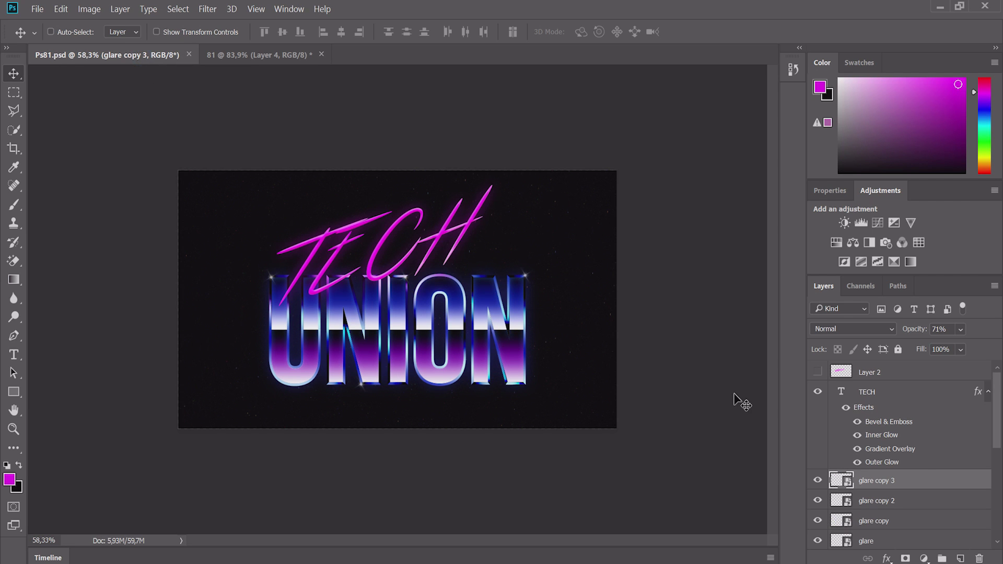
Copy the glare copy 3 sparkle from Ps81.psd, paste it with Convert, and set 73% opacity.
{"action": "scroll", "coordinate": [917, 477], "scroll_direction": "down", "scroll_amount": 3}
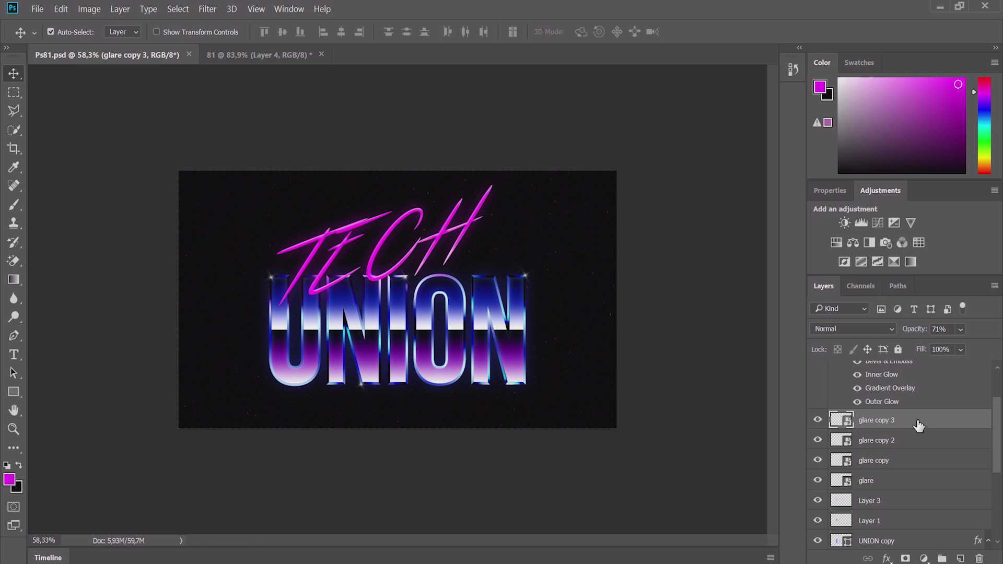
{"action": "key", "text": "ctrl+Tab"}
{"action": "key", "text": "ctrl+v"}
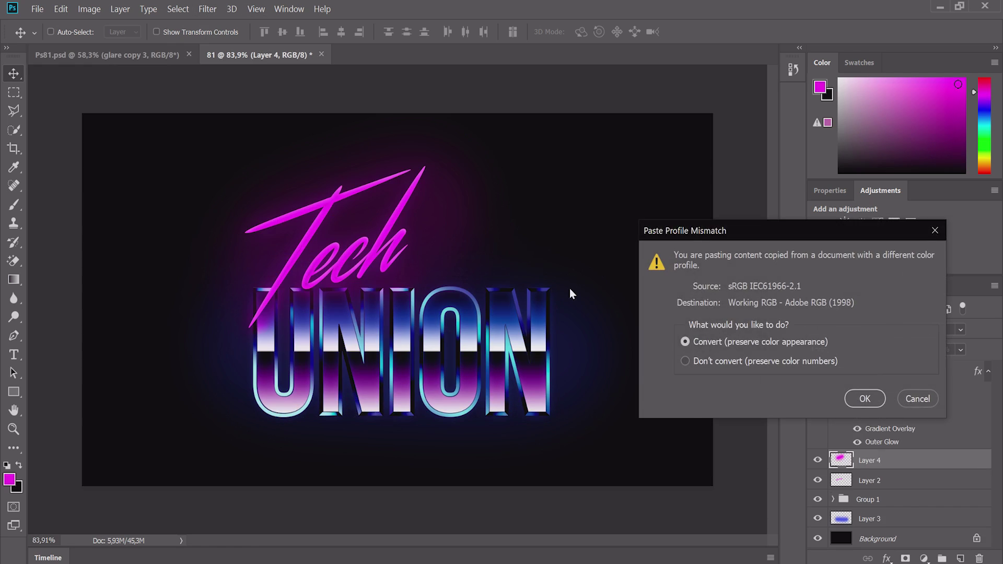
{"action": "left_click", "coordinate": [865, 397]}
{"action": "left_click", "coordinate": [924, 282]}
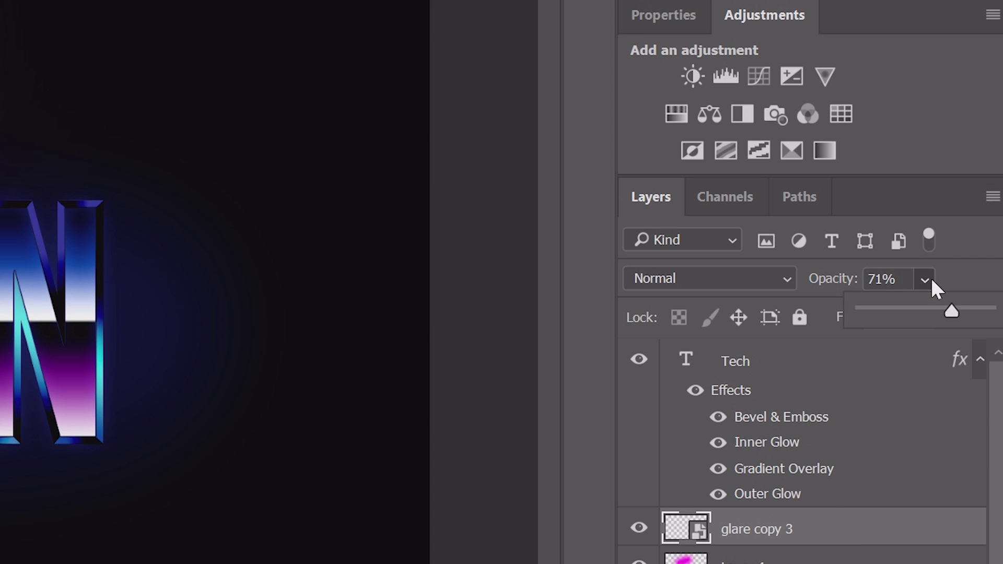
{"action": "left_click_drag", "start_coordinate": [950, 313], "coordinate": [953, 313]}
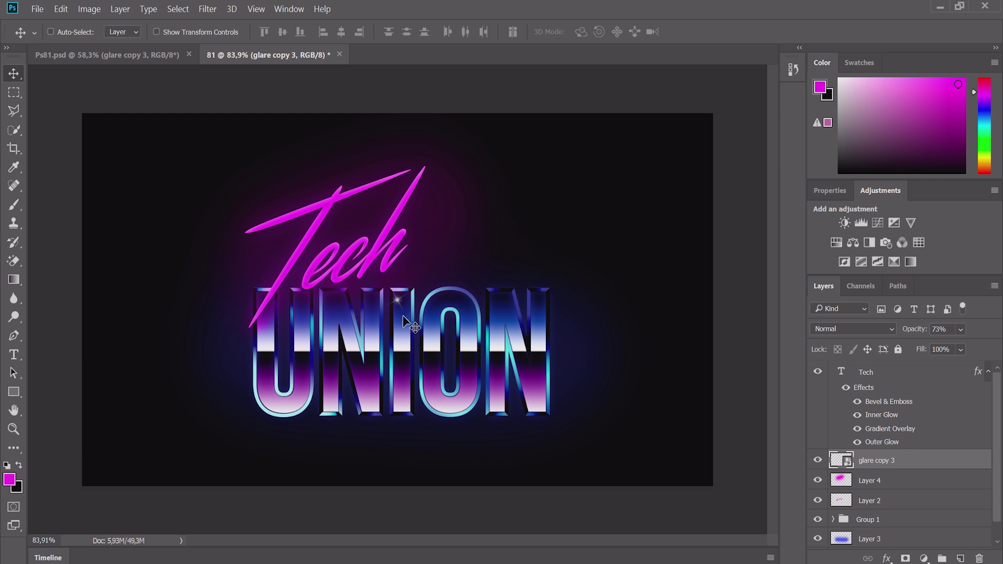
{"action": "scroll", "coordinate": [300, 298], "scroll_direction": "up", "scroll_amount": 5}
Move the sparkle onto the top of the I and Alt-duplicate one onto the N's edge.
{"action": "scroll", "coordinate": [423, 334], "scroll_direction": "up", "scroll_amount": 1}
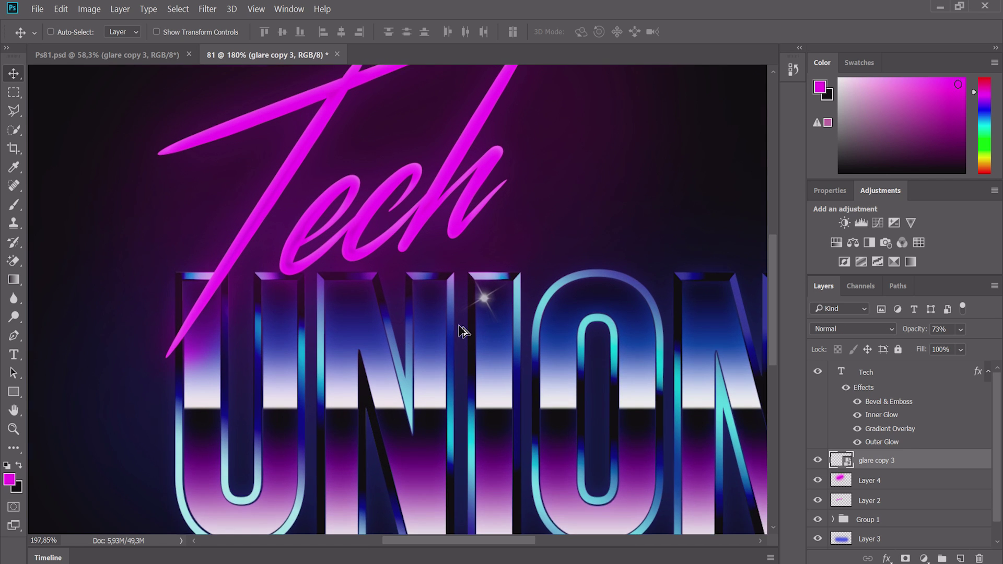
{"action": "scroll", "coordinate": [491, 331], "scroll_direction": "up", "scroll_amount": 2}
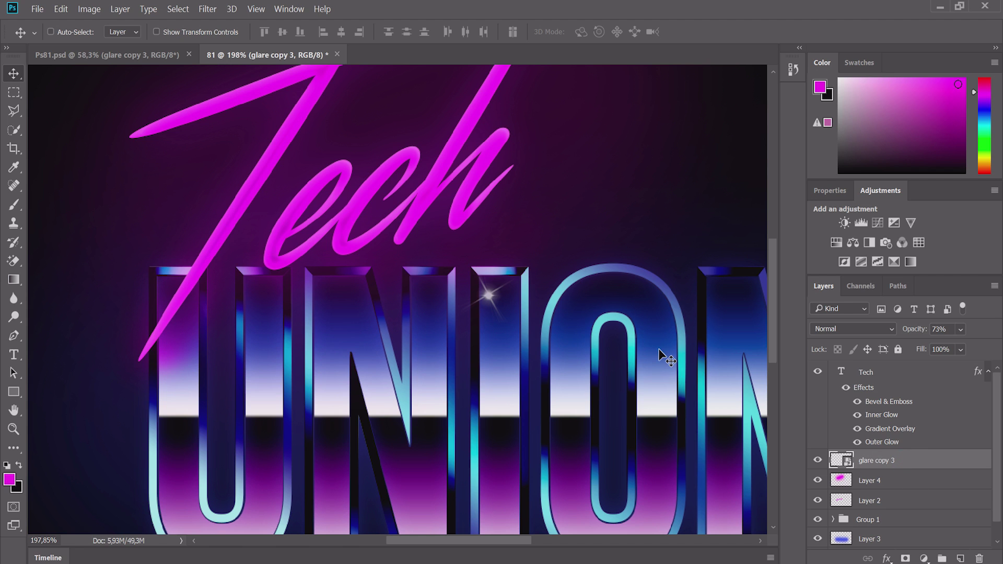
{"action": "left_click_drag", "start_coordinate": [482, 293], "coordinate": [478, 277]}
{"action": "key", "text": "alt"}
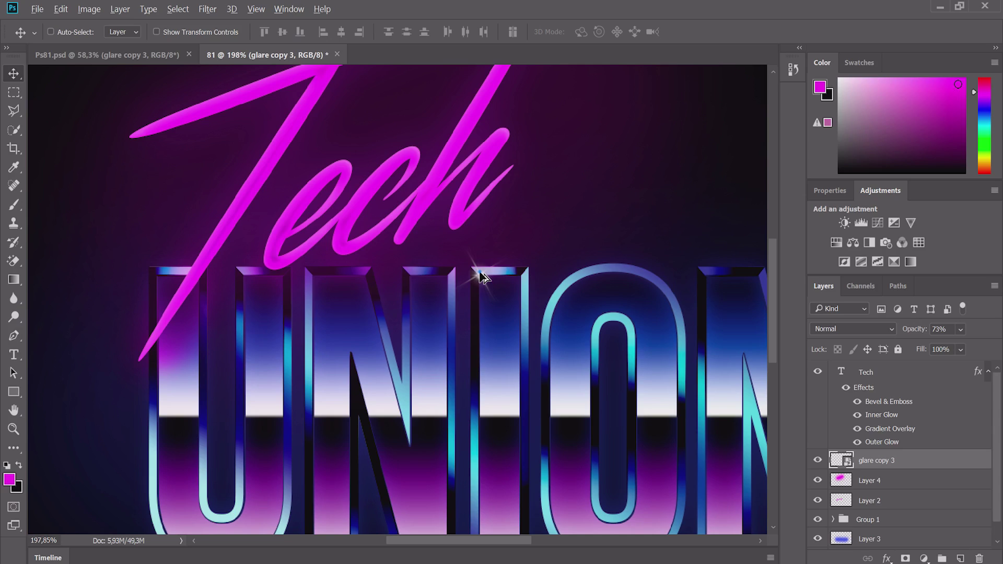
{"action": "left_click_drag", "start_coordinate": [480, 274], "coordinate": [360, 349]}
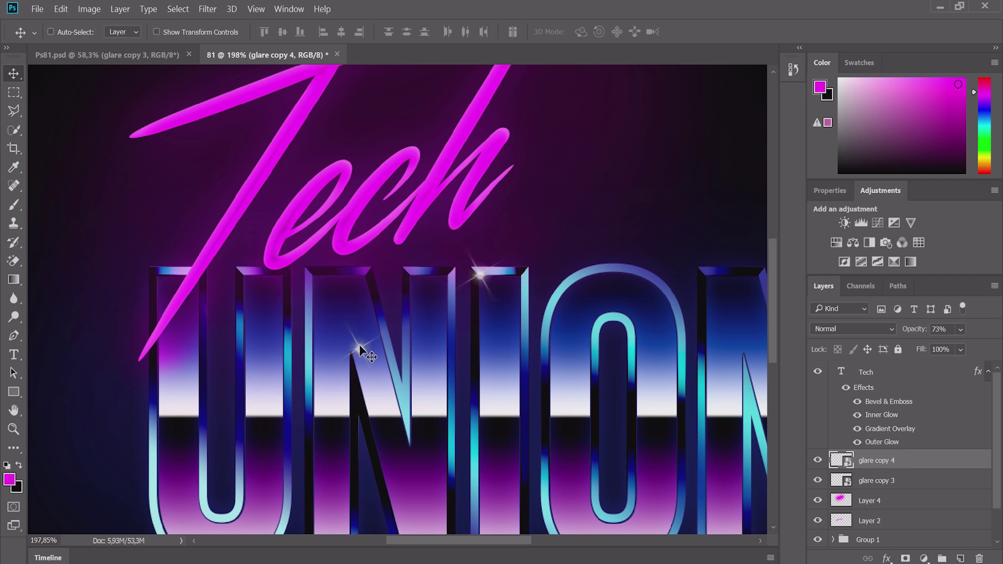
{"action": "mouse_move", "coordinate": [359, 349]}
{"action": "left_mouse_down"}
{"action": "mouse_move", "coordinate": [313, 282]}
{"action": "mouse_move", "coordinate": [380, 369]}
{"action": "left_mouse_up"}
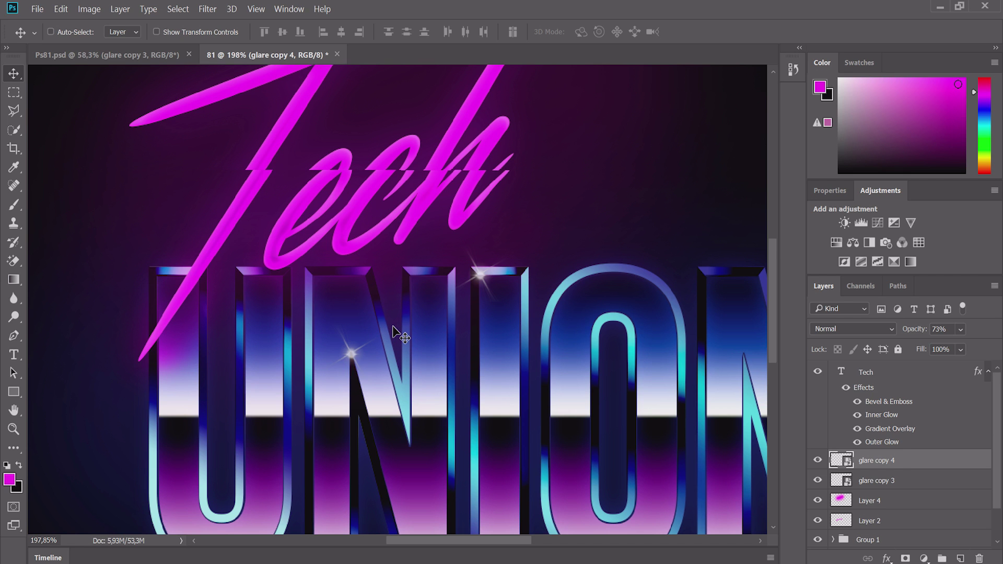
Duplicate more sparkles onto the letters, including the last N's top and bottom-left corners.
{"action": "scroll", "coordinate": [397, 334], "scroll_direction": "down", "scroll_amount": 5}
{"action": "left_click_drag", "start_coordinate": [395, 179], "coordinate": [195, 291]}
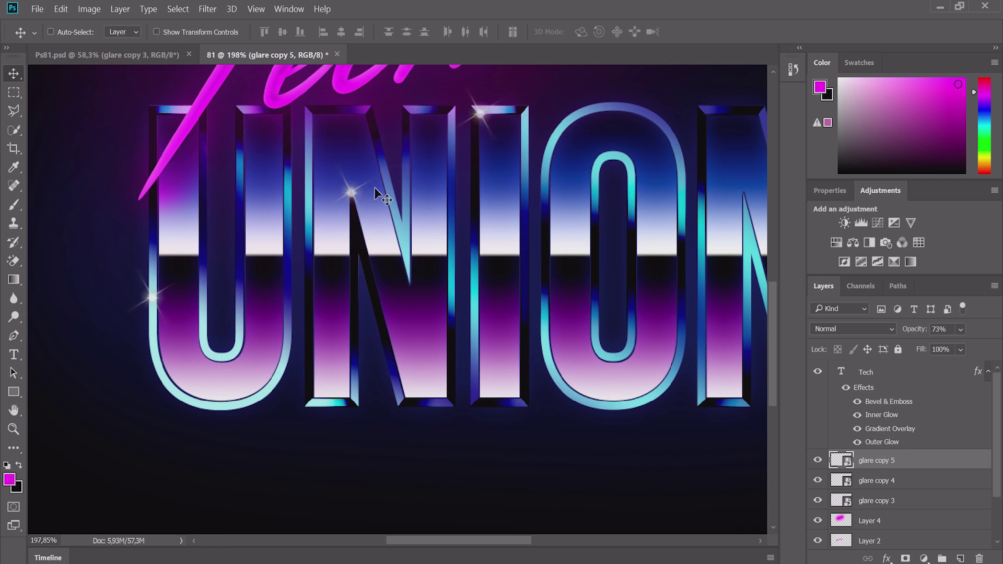
{"action": "left_click_drag", "start_coordinate": [358, 175], "coordinate": [409, 204]}
{"action": "mouse_move", "coordinate": [356, 380]}
{"action": "left_mouse_down"}
{"action": "mouse_move", "coordinate": [627, 185]}
{"action": "mouse_move", "coordinate": [621, 139]}
{"action": "mouse_move", "coordinate": [708, 89]}
{"action": "left_mouse_up"}
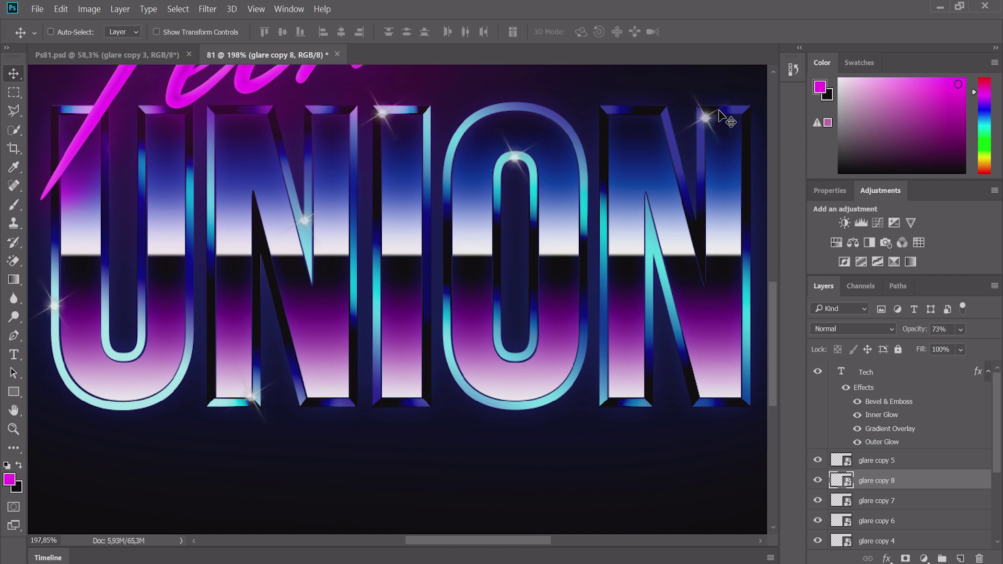
{"action": "left_click_drag", "start_coordinate": [750, 157], "coordinate": [659, 448]}
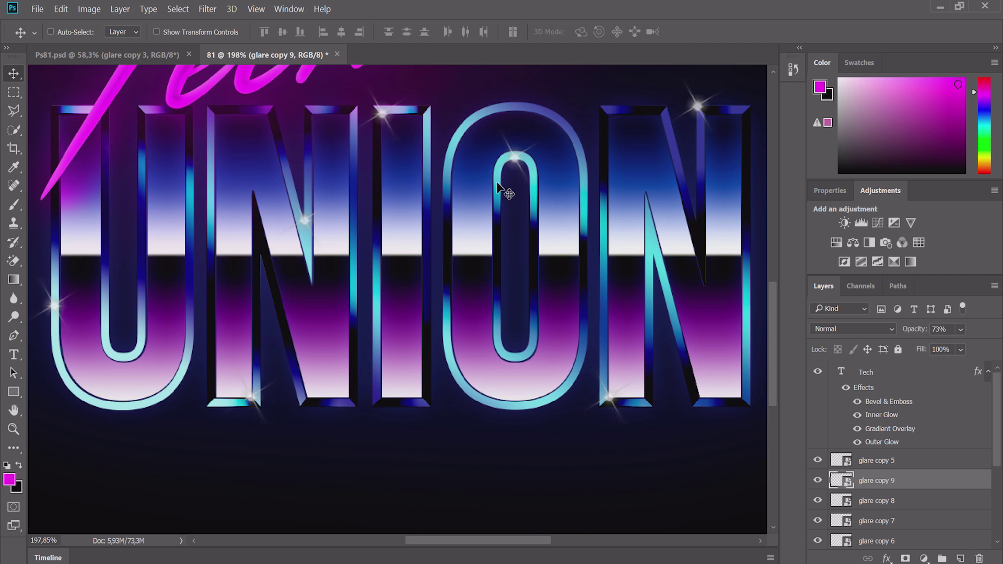
{"action": "scroll", "coordinate": [355, 183], "scroll_direction": "down", "scroll_amount": 2}
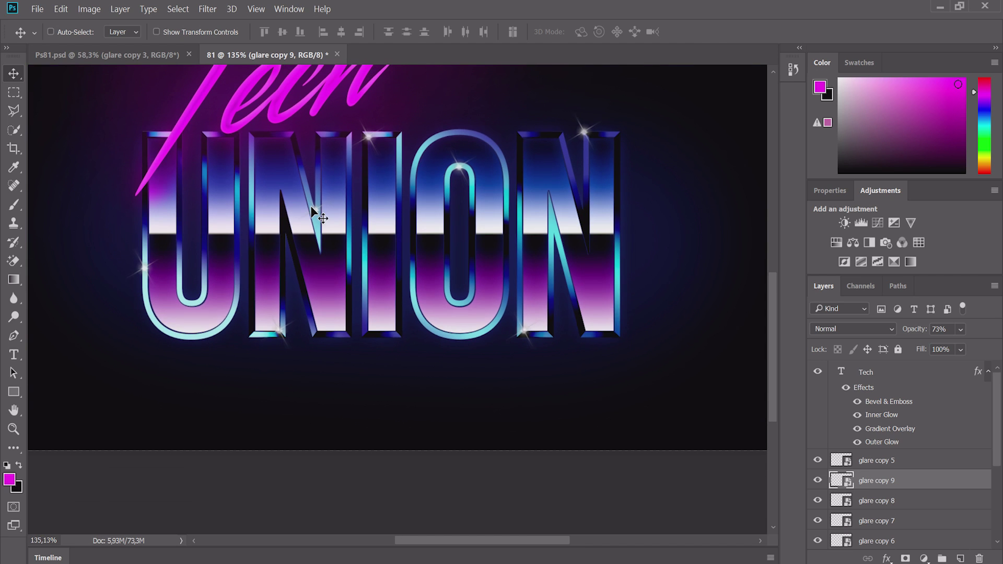
{"action": "scroll", "coordinate": [314, 209], "scroll_direction": "down", "scroll_amount": 1}
{"action": "scroll", "coordinate": [280, 202], "scroll_direction": "down", "scroll_amount": 1}
{"action": "scroll", "coordinate": [286, 214], "scroll_direction": "down", "scroll_amount": 1}
{"action": "scroll", "coordinate": [322, 225], "scroll_direction": "down", "scroll_amount": 1}
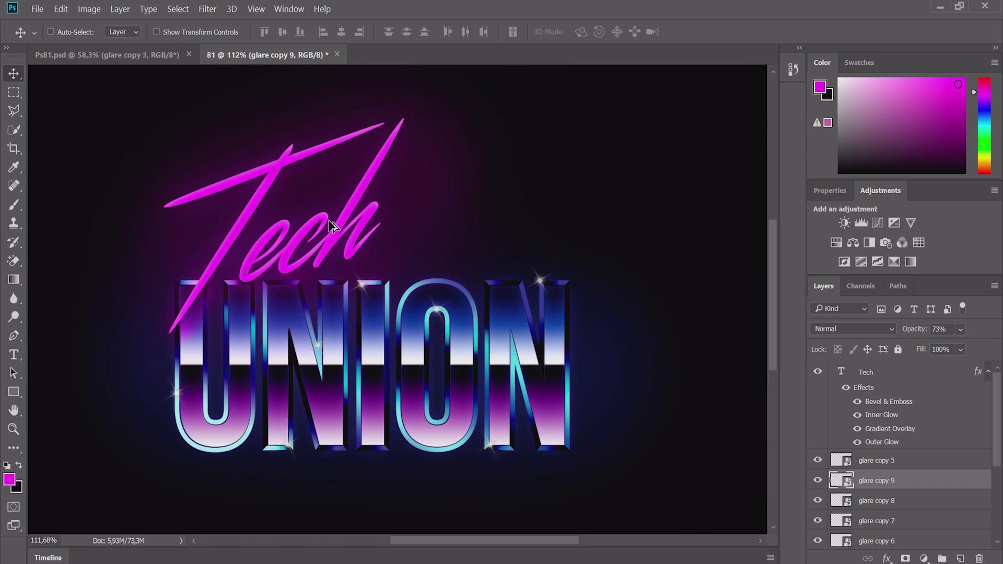
{"action": "scroll", "coordinate": [322, 225], "scroll_direction": "down", "scroll_amount": 1}
{"action": "key", "text": "ctrl+0"}
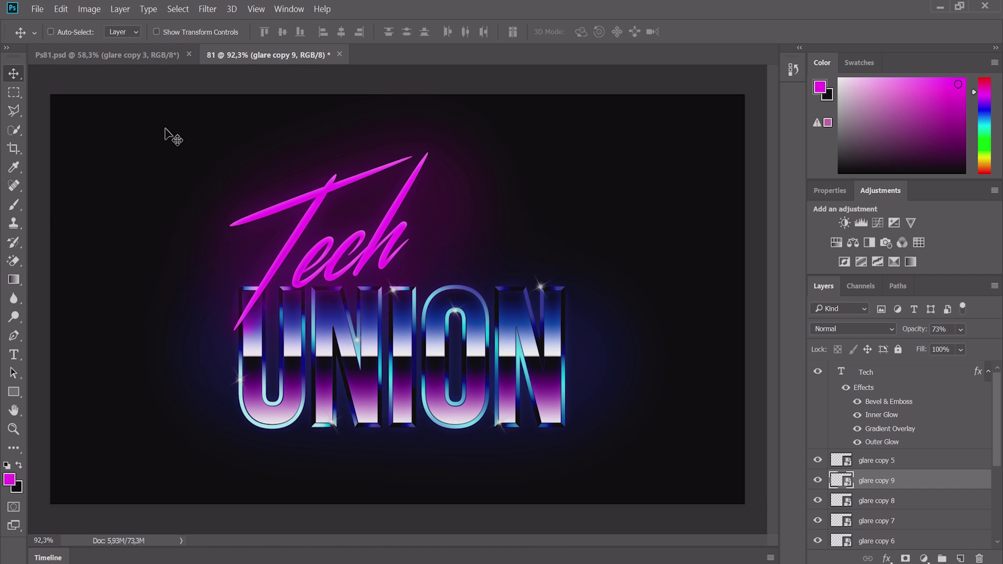
{"action": "left_click", "coordinate": [107, 54]}
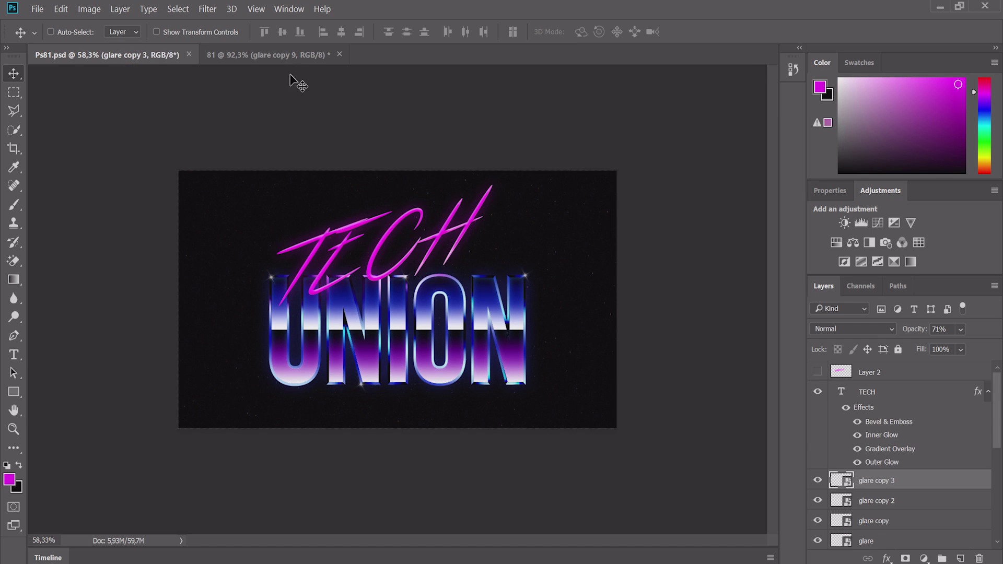
{"action": "left_click", "coordinate": [282, 55]}
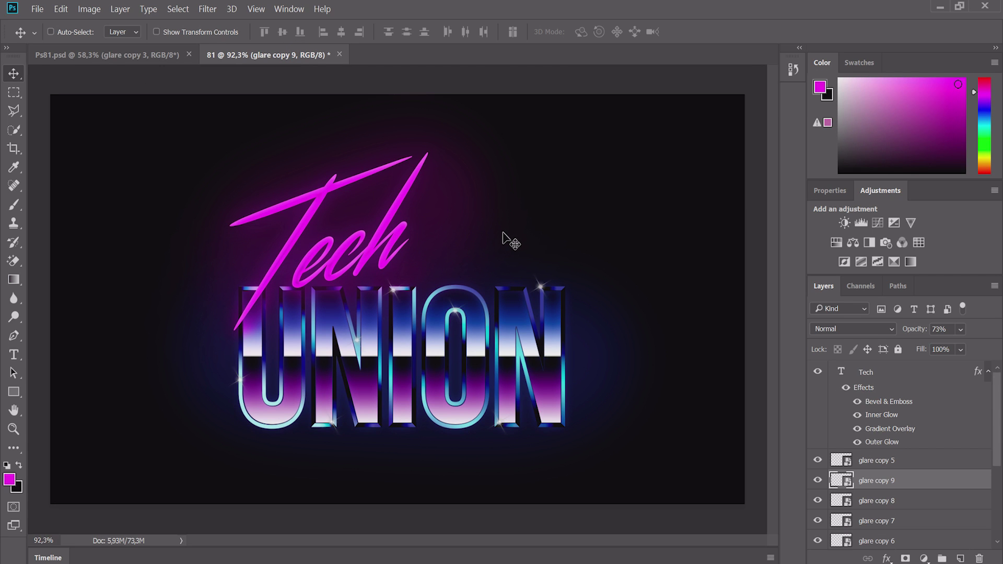